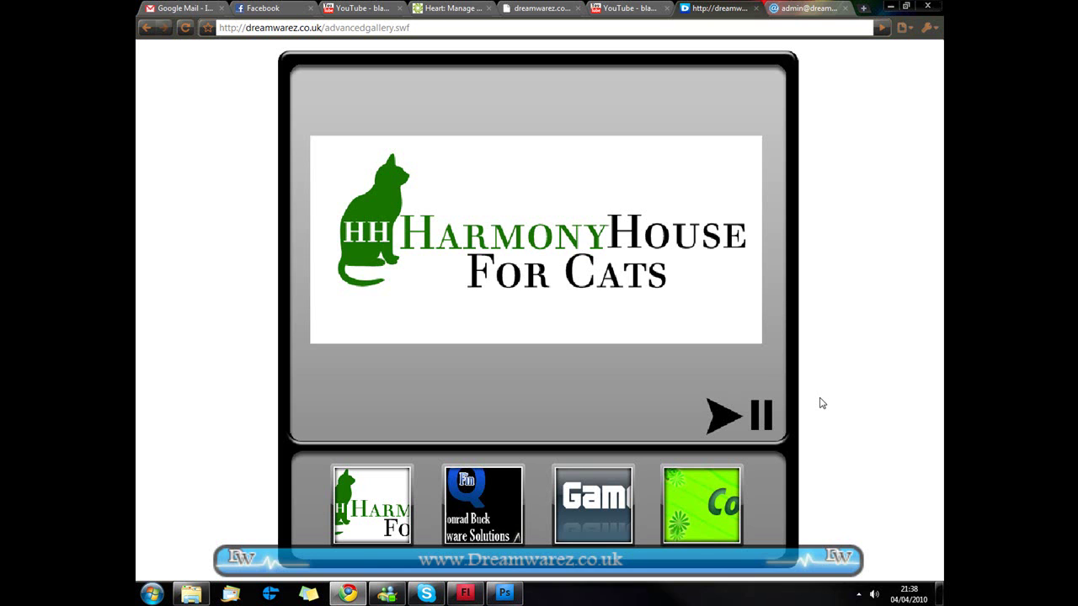
Step: Reload the advancedgallery.swf page, preview the sample images through their thumbnails and start the automatic slideshow
click(615, 29)
key(Return)
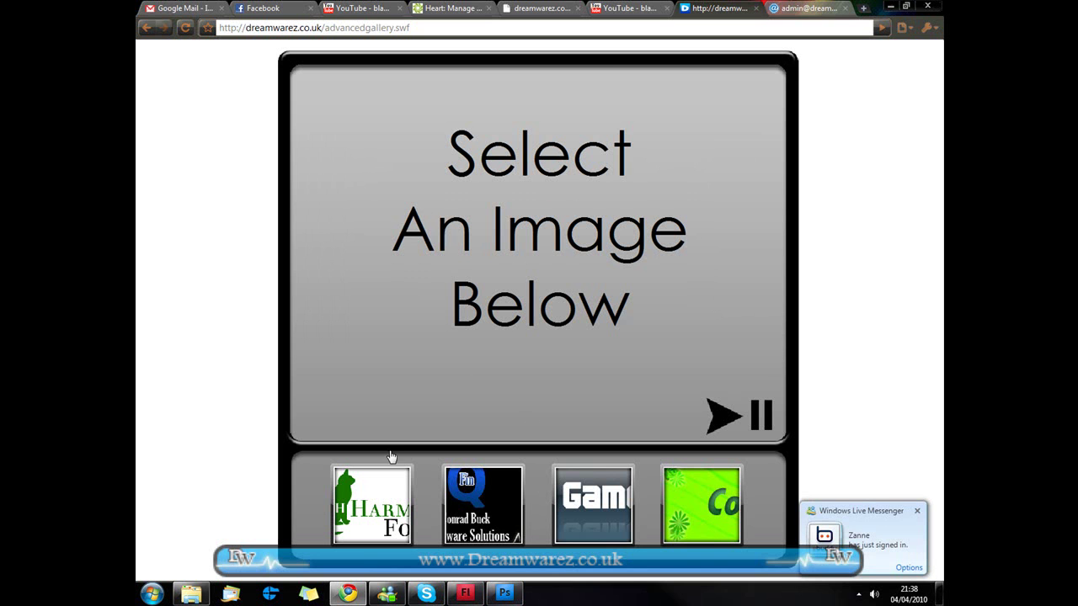
click(453, 532)
click(592, 528)
click(700, 517)
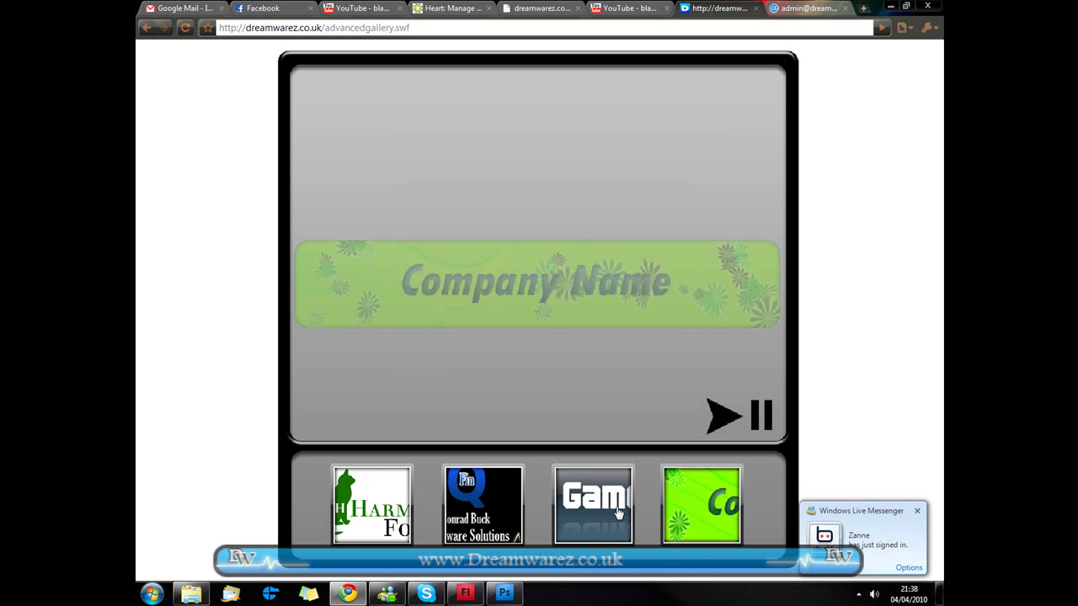
click(618, 512)
click(477, 501)
click(394, 507)
click(494, 510)
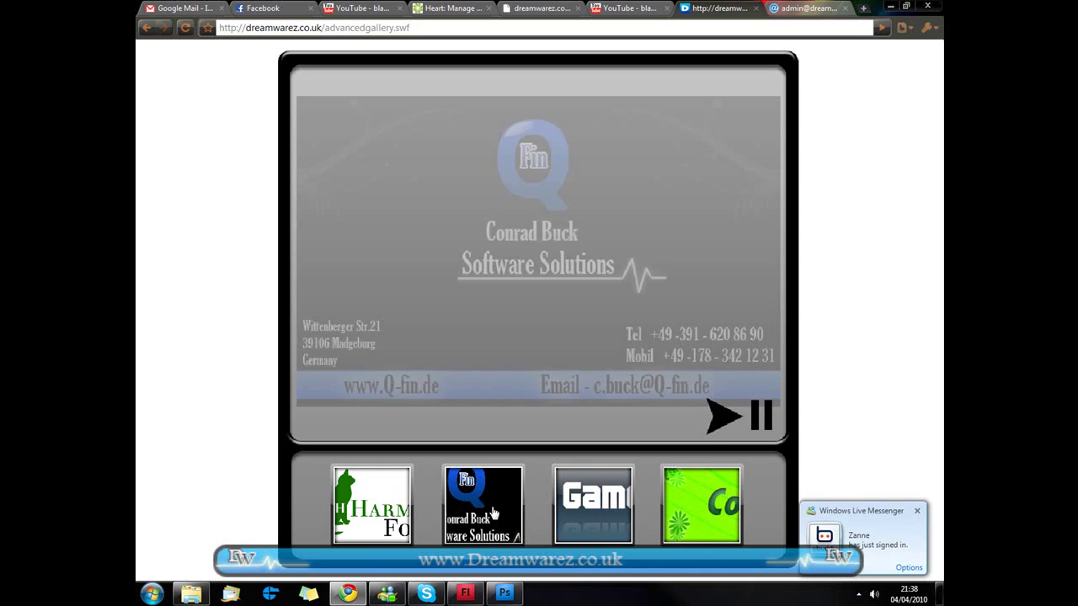
click(714, 421)
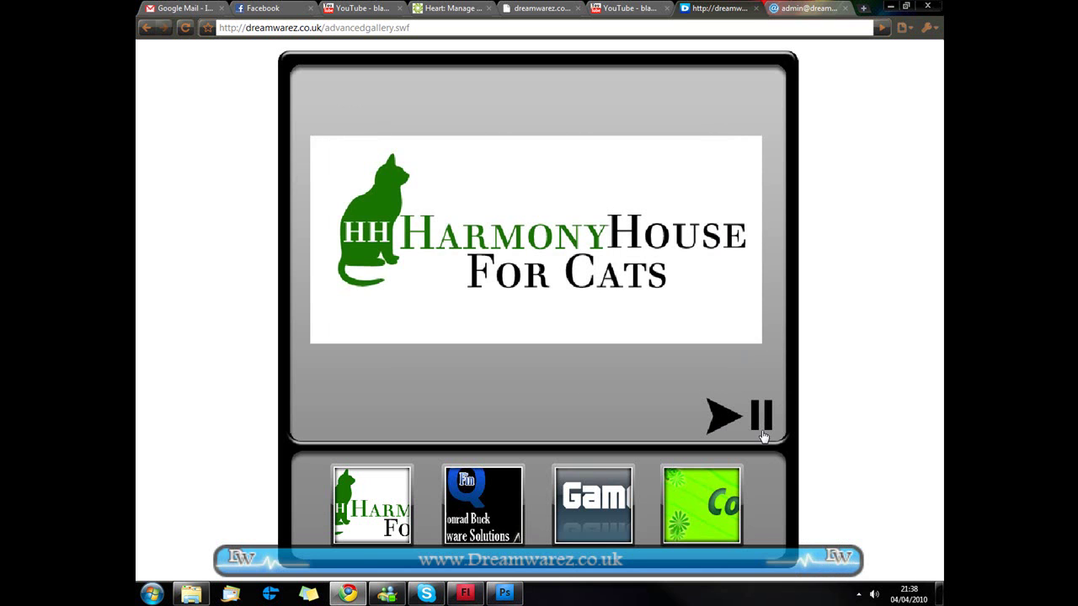
Step: Switch to Photoshop and examine the extent of the gallery interface artwork, the pause icon and the autoplay arrow
click(506, 594)
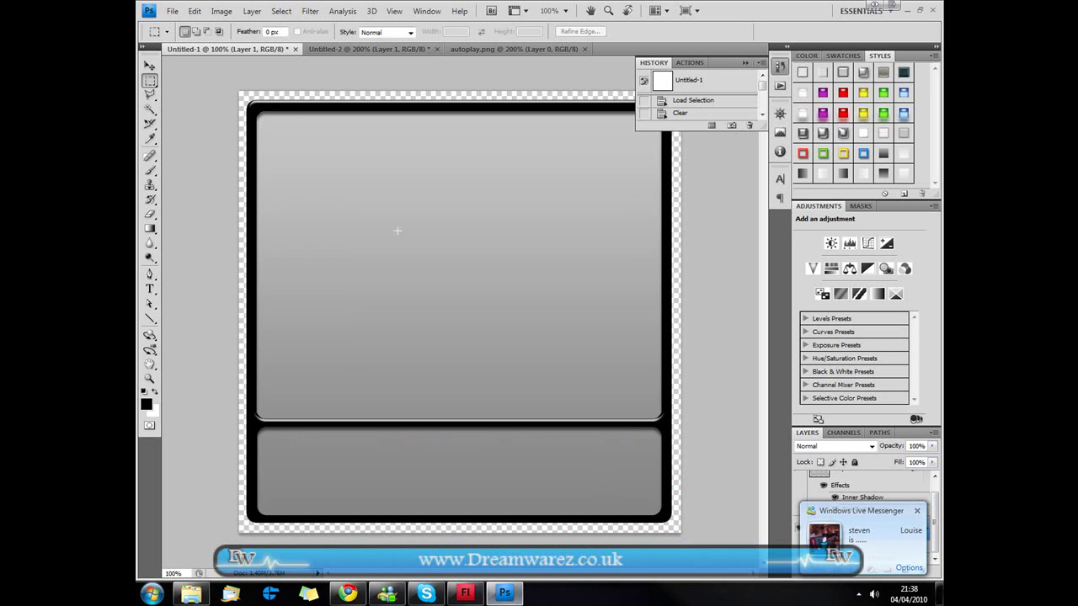
drag(150, 82, 166, 87)
click(222, 80)
click(614, 496)
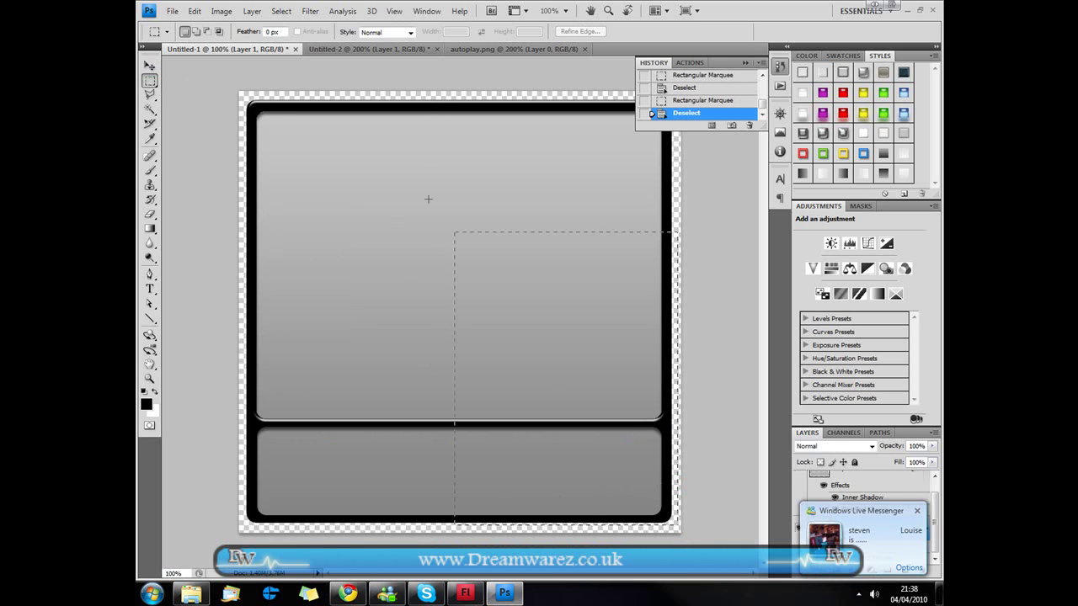
drag(428, 199, 246, 97)
click(274, 142)
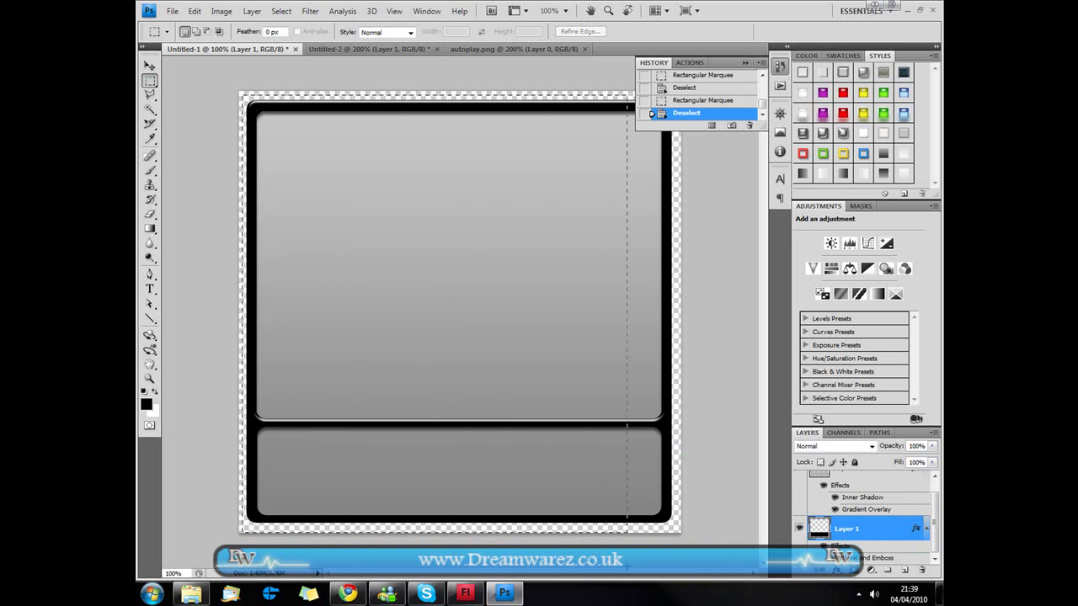
drag(628, 531, 680, 530)
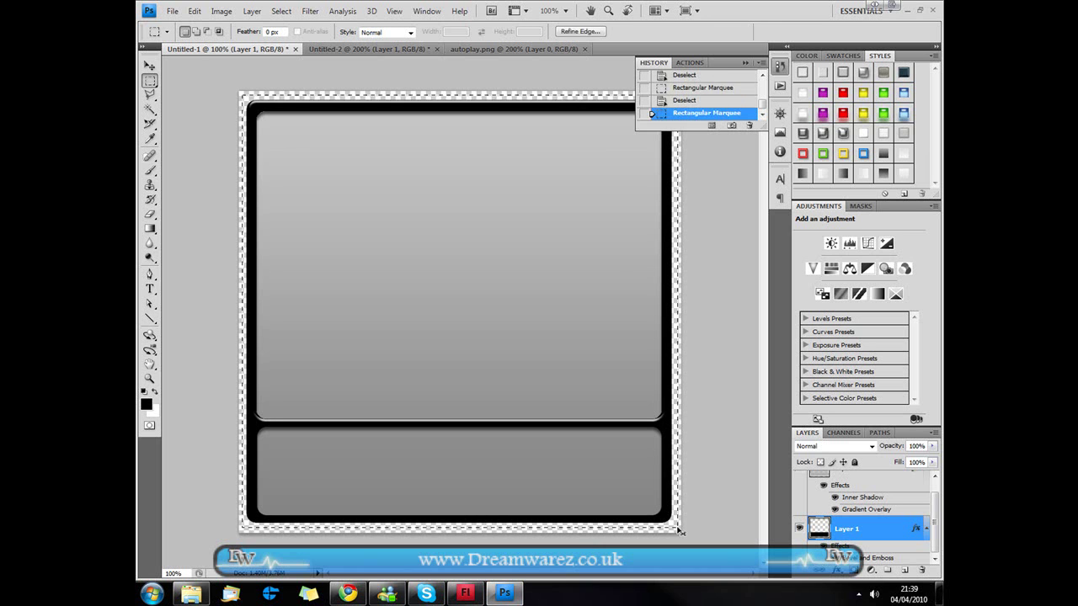
click(677, 528)
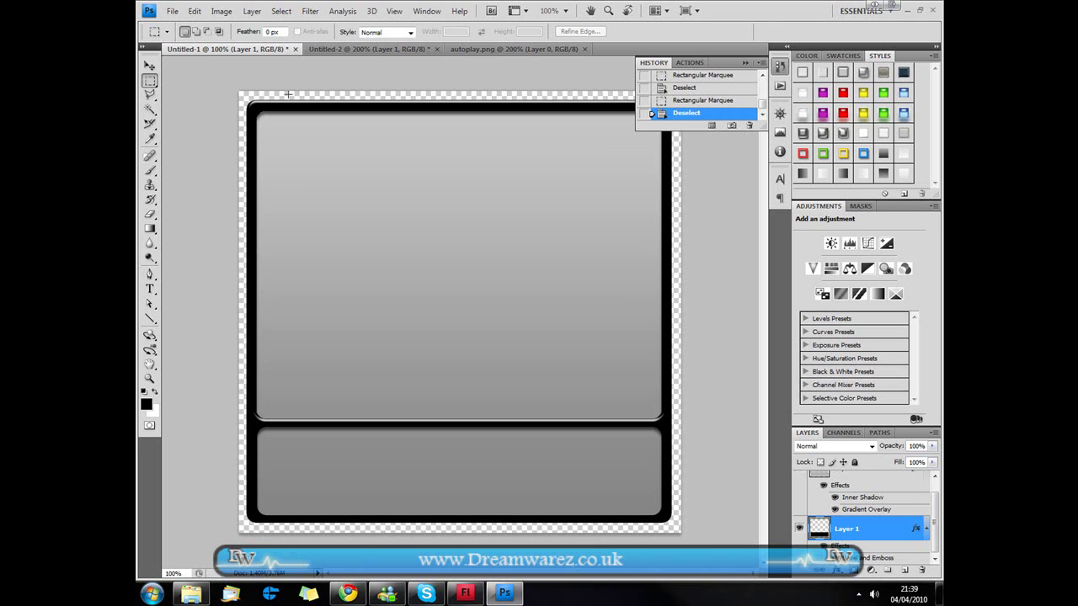
click(335, 51)
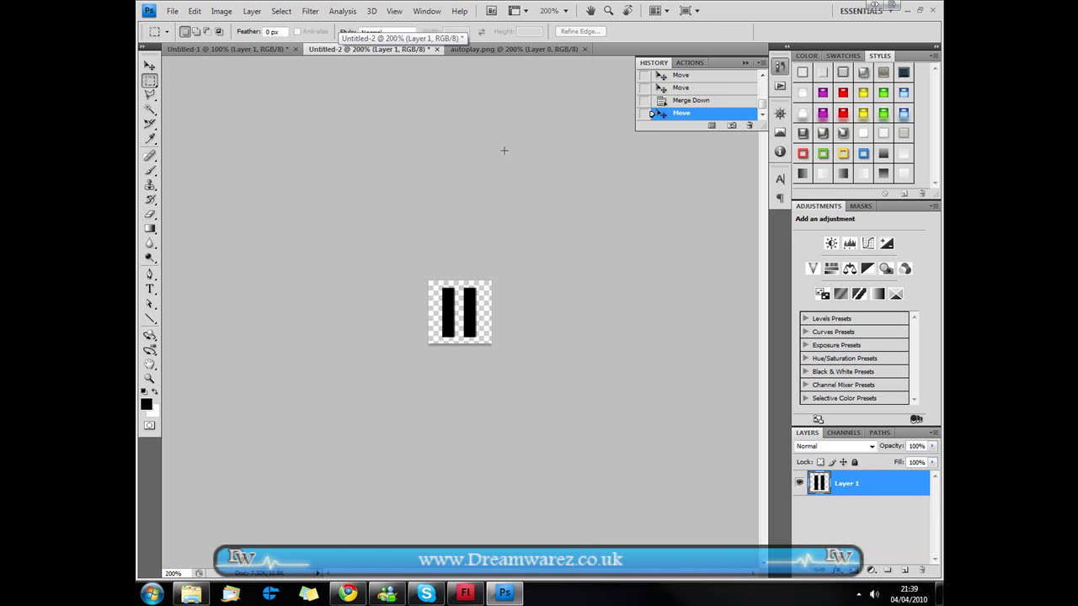
click(476, 49)
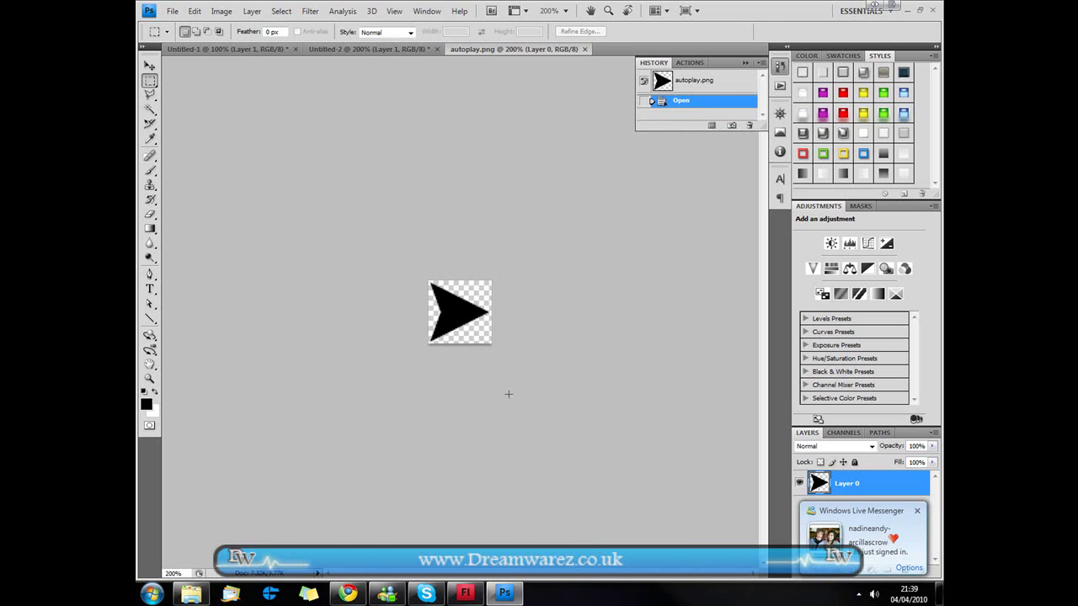
Step: Switch to Flash, create a new ActionScript 2.0 file and set its dimensions to 700 x 700 px
click(464, 594)
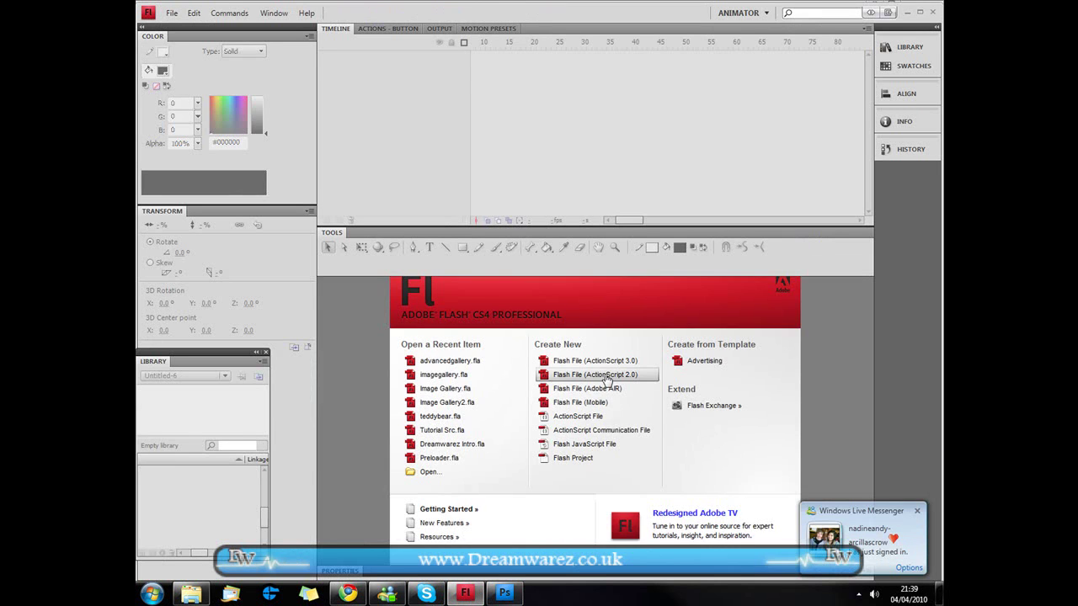
click(606, 378)
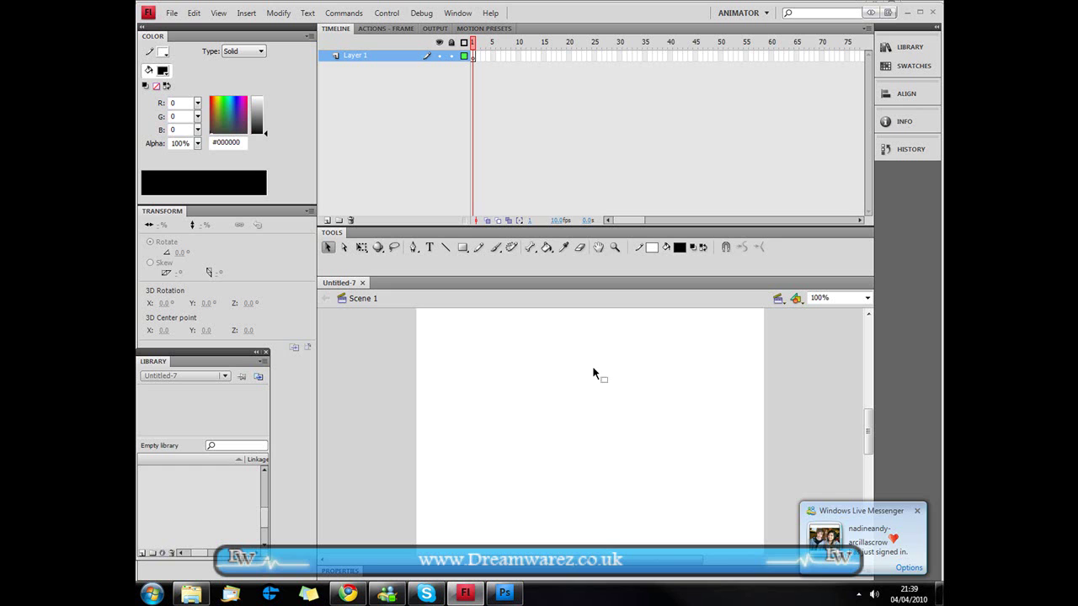
click(352, 573)
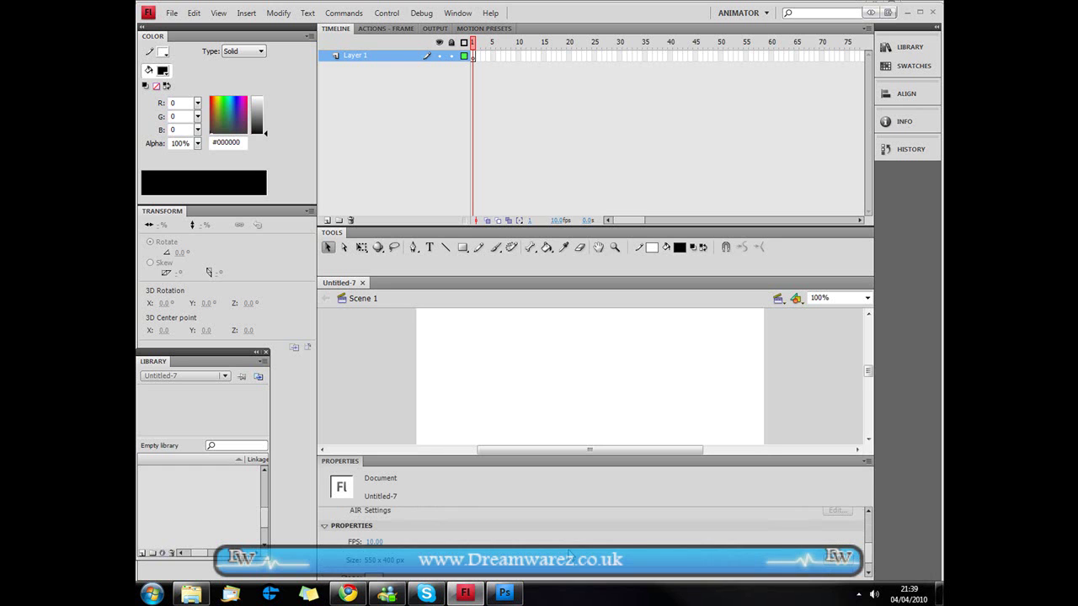
click(847, 563)
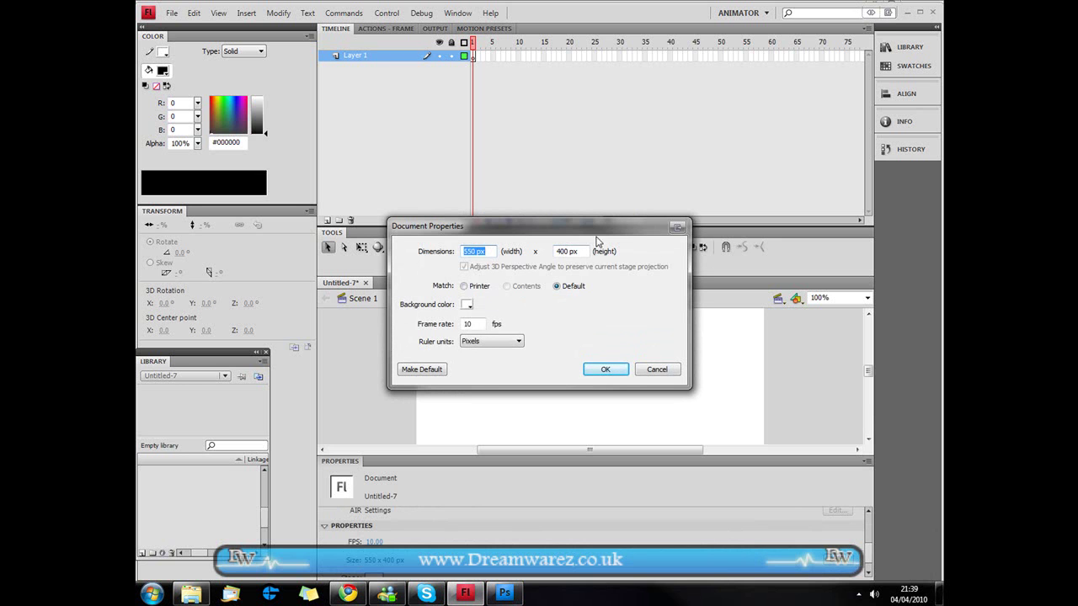
text(700)
key(Tab)
text(700)
click(614, 369)
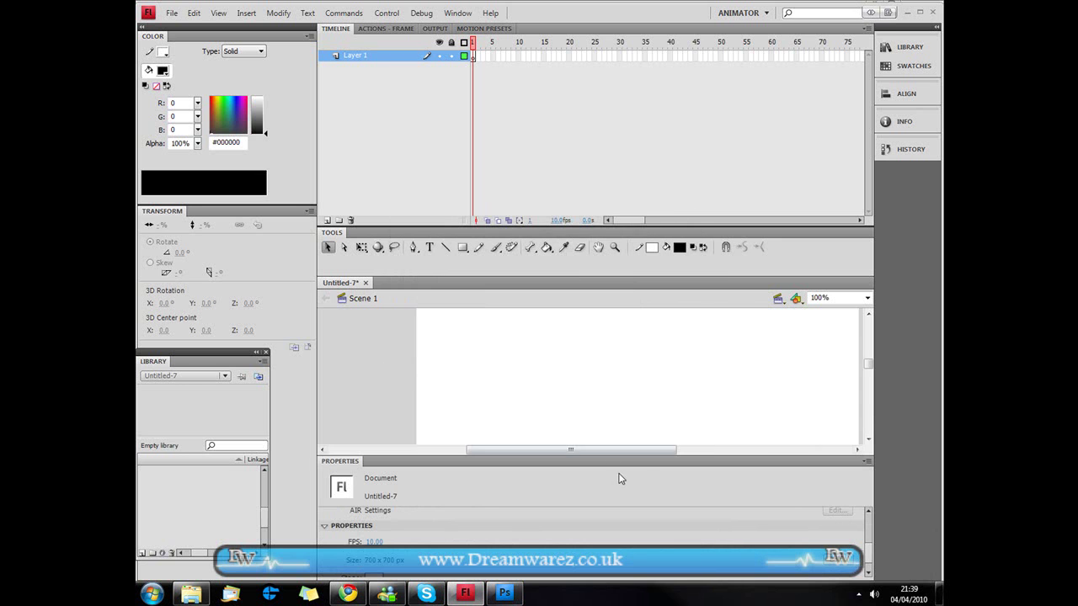
Step: Enlarge the document area and zoom out to 50% so that the whole stage fits in view
drag(625, 456, 635, 580)
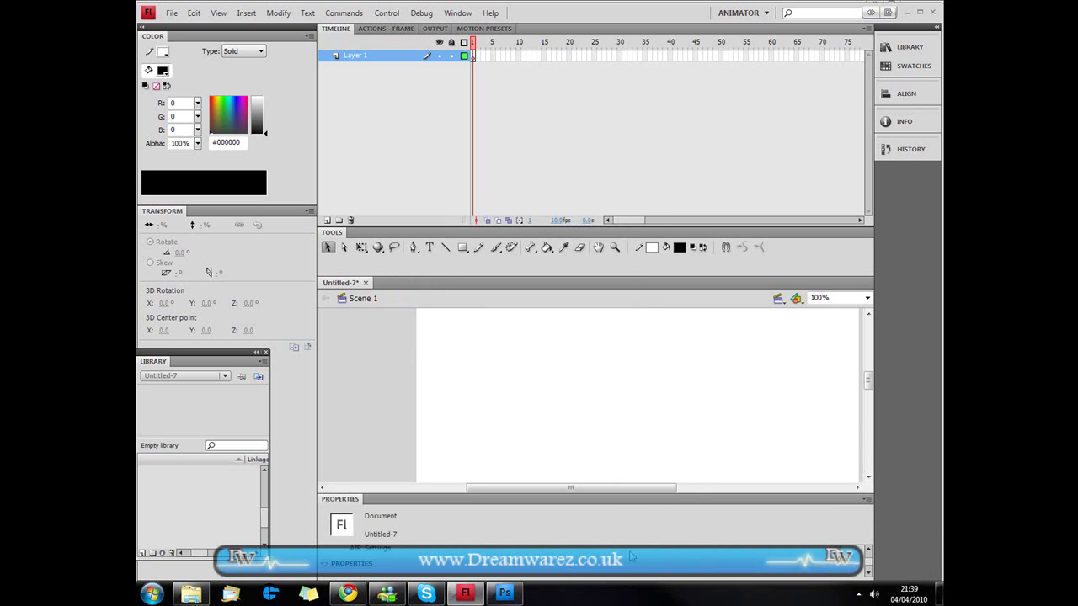
drag(625, 490, 593, 494)
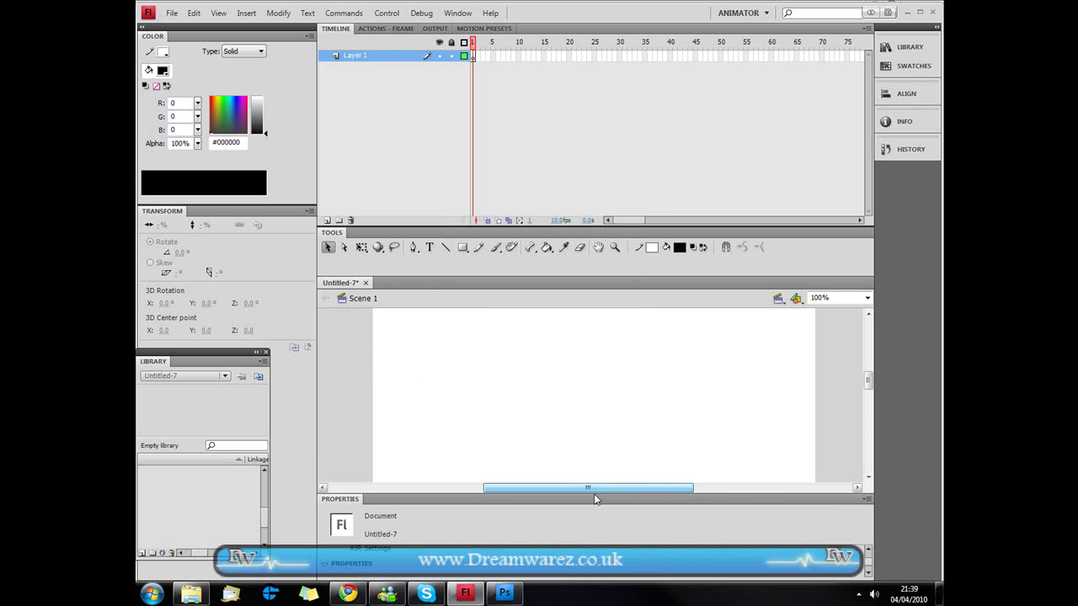
key(ctrl+minus)
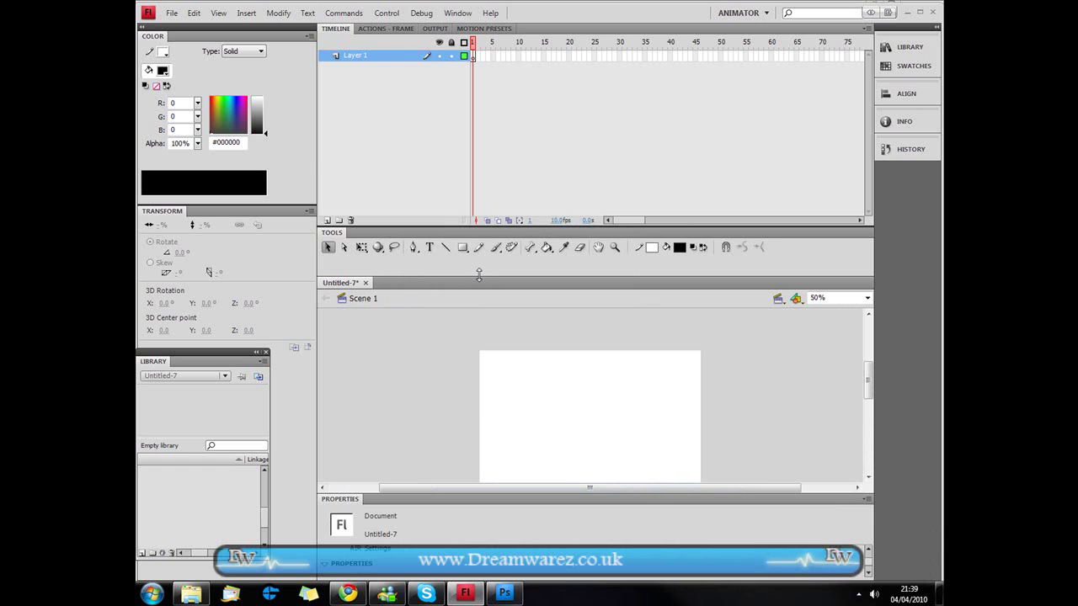
drag(480, 277, 490, 175)
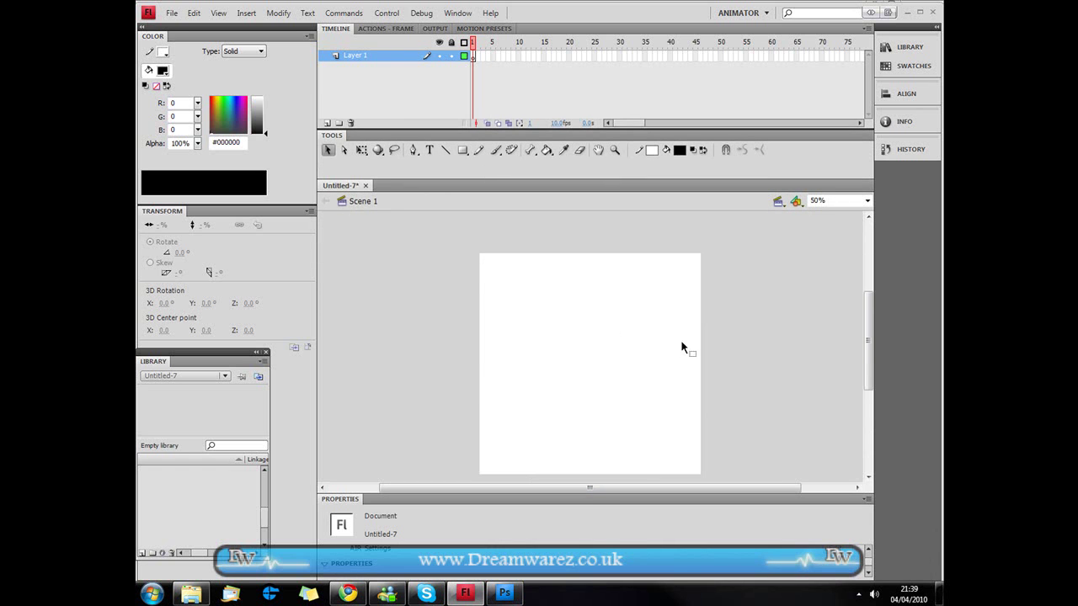
drag(871, 337, 871, 343)
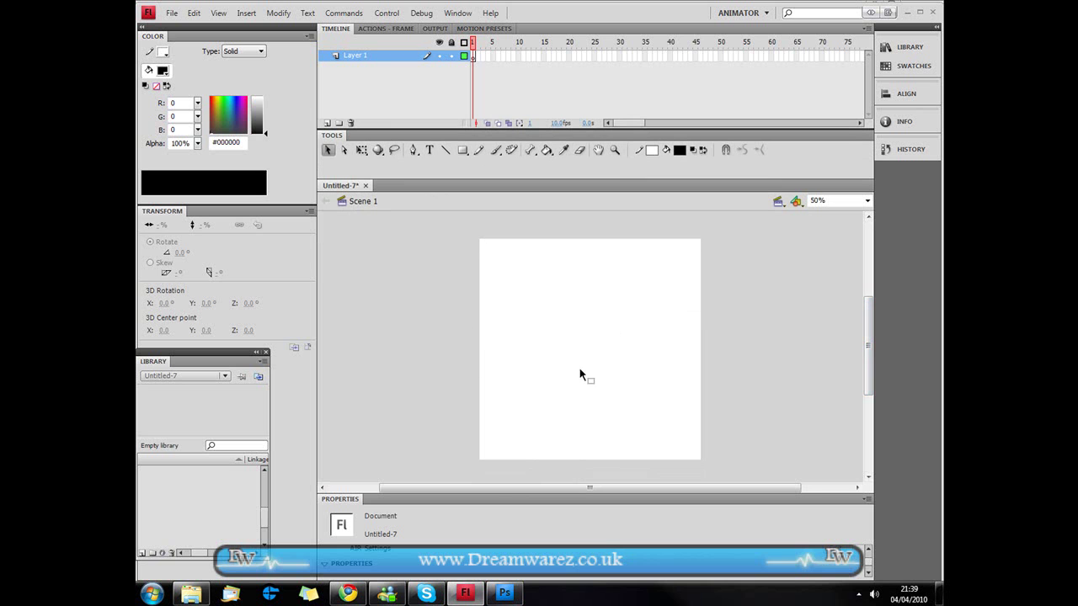
Step: Import the interface image from the Image Gallery Tutorial folder on the Desktop onto the stage
key(ctrl+r)
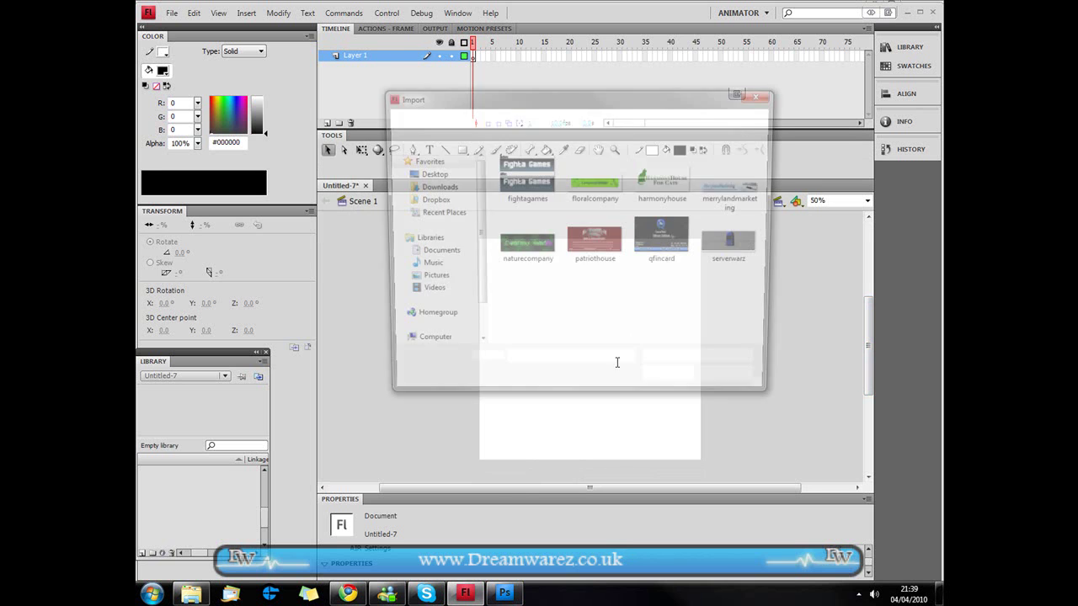
click(427, 173)
click(590, 286)
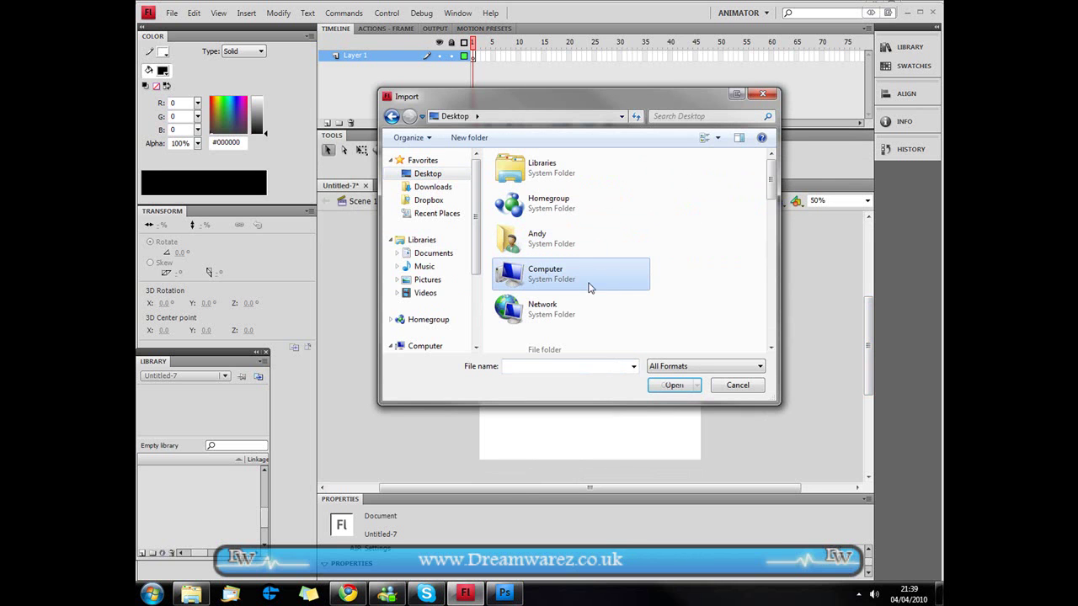
scroll(573, 261, down, 6)
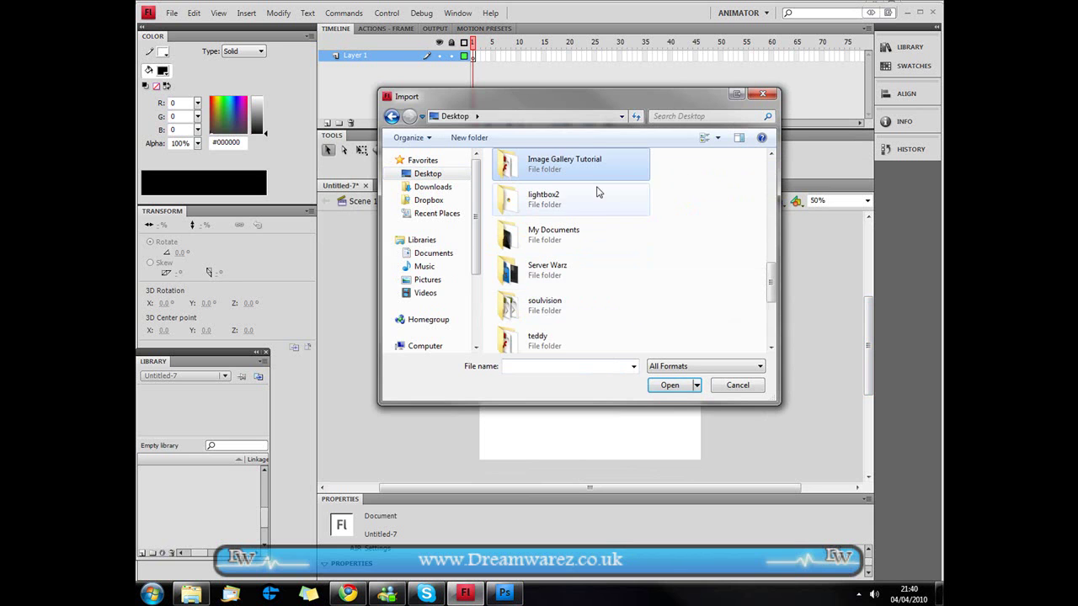
double_click(596, 158)
double_click(666, 187)
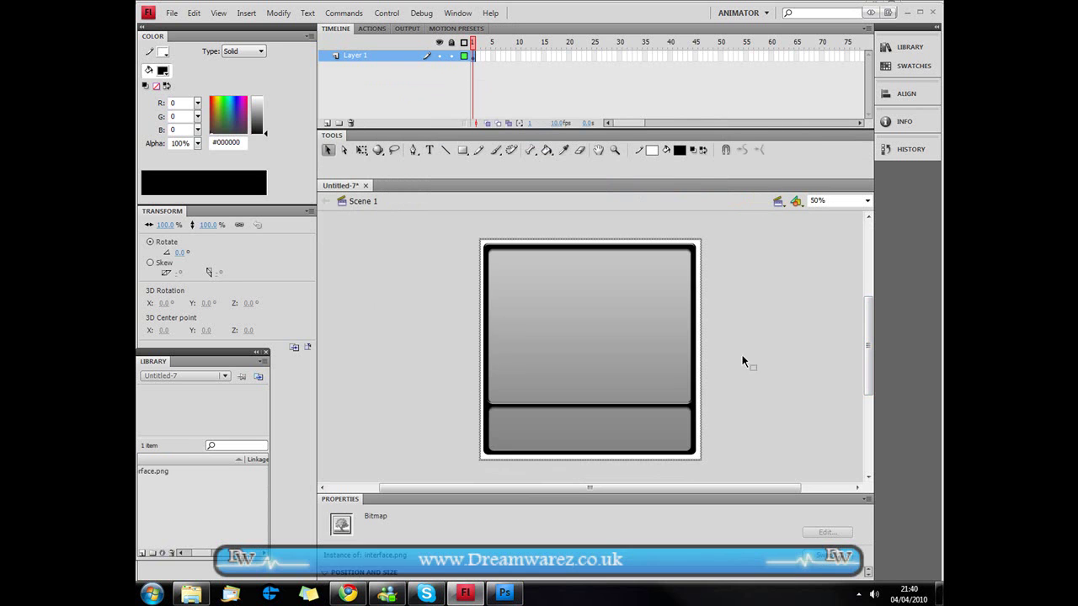
Step: Rename the layer holding the imported background as interface and lock it
double_click(355, 56)
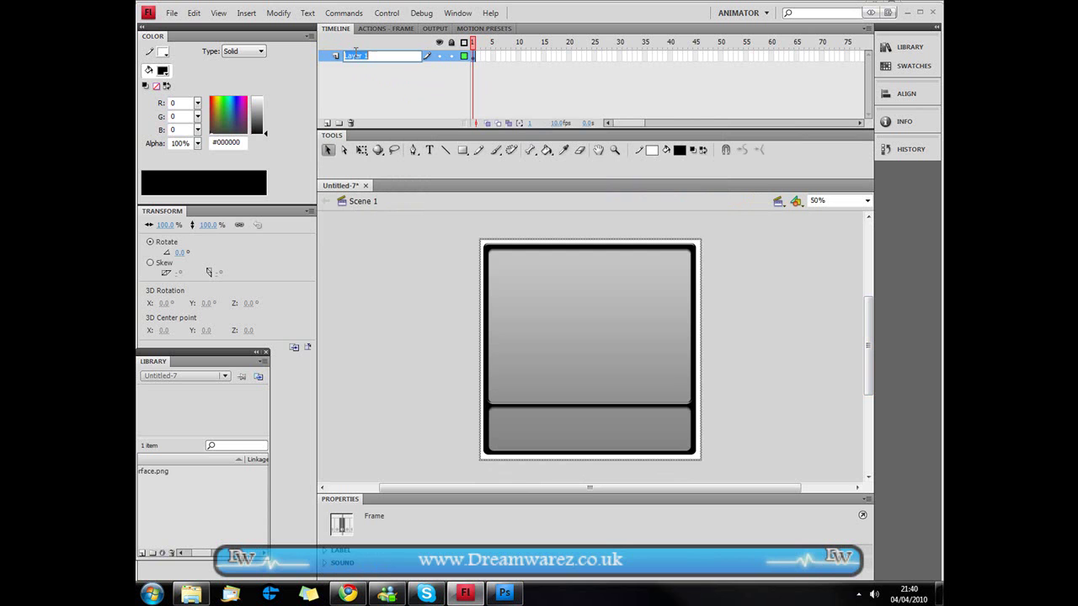
text(interface)
key(Return)
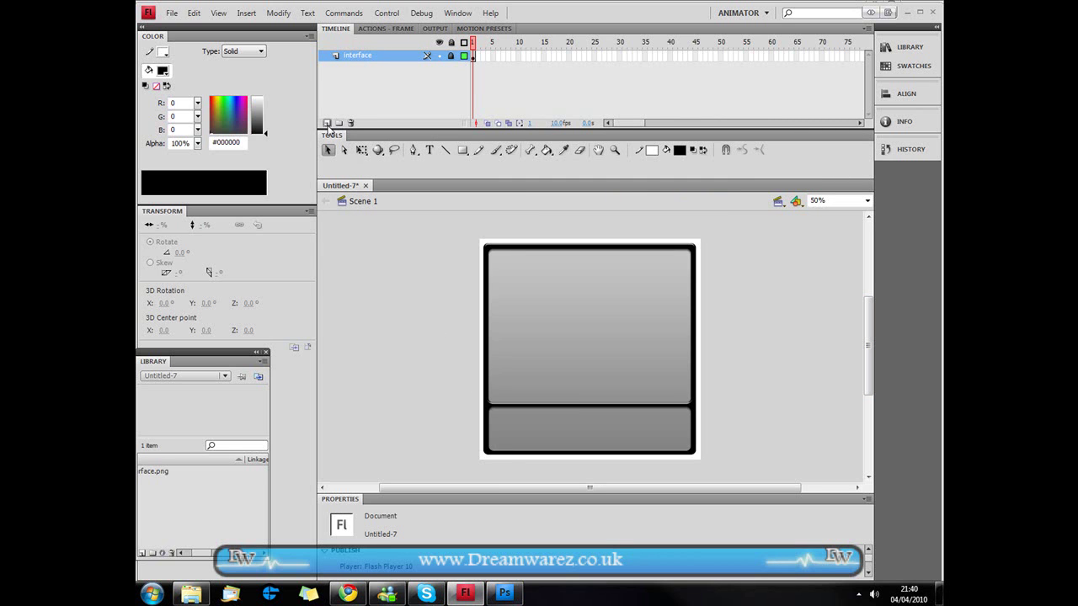
Step: Add a new layer above the interface layer and name it buttons
click(328, 123)
double_click(353, 55)
text(butto)
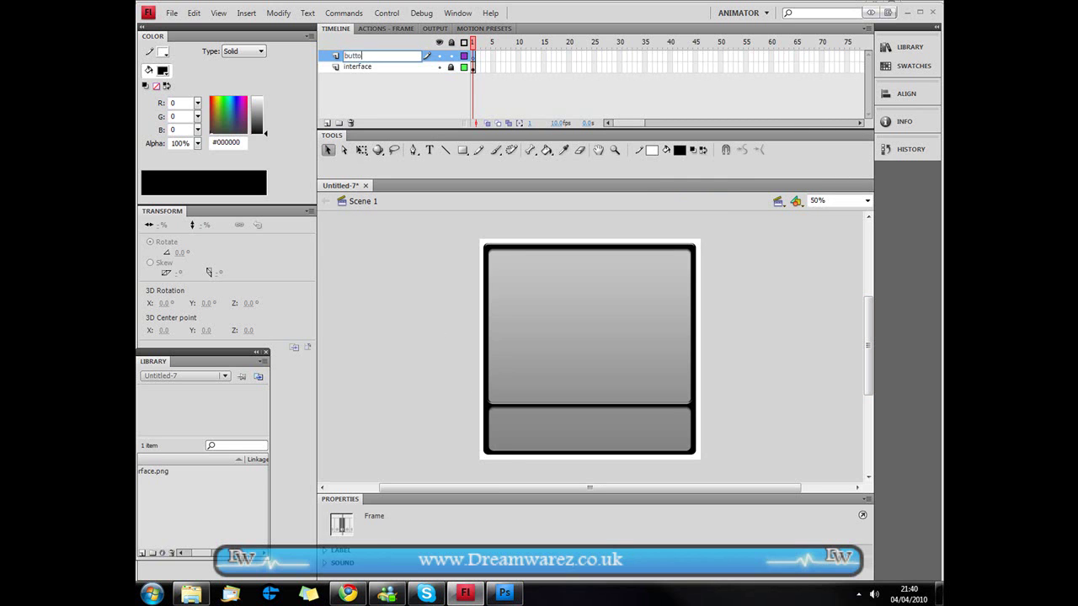
text(ns)
key(Return)
Step: Import the autoplay arrow image and place it near the lower-right corner of the interface's large upper area
key(ctrl+r)
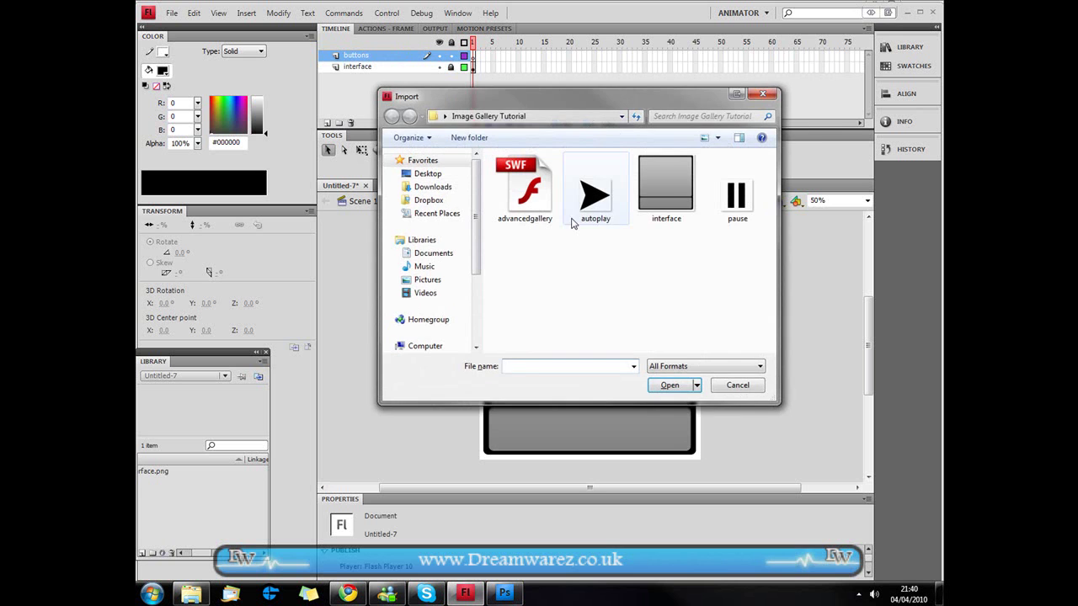
double_click(574, 221)
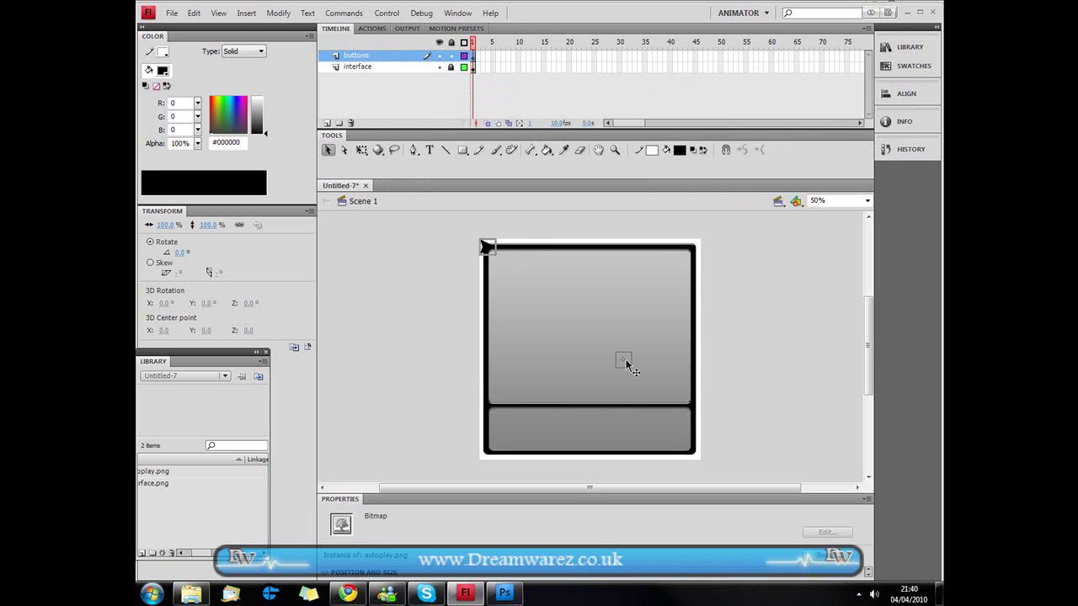
drag(667, 391, 664, 391)
click(740, 411)
Step: Import the pause image and place it directly to the right of the autoplay arrow
key(ctrl+r)
click(736, 195)
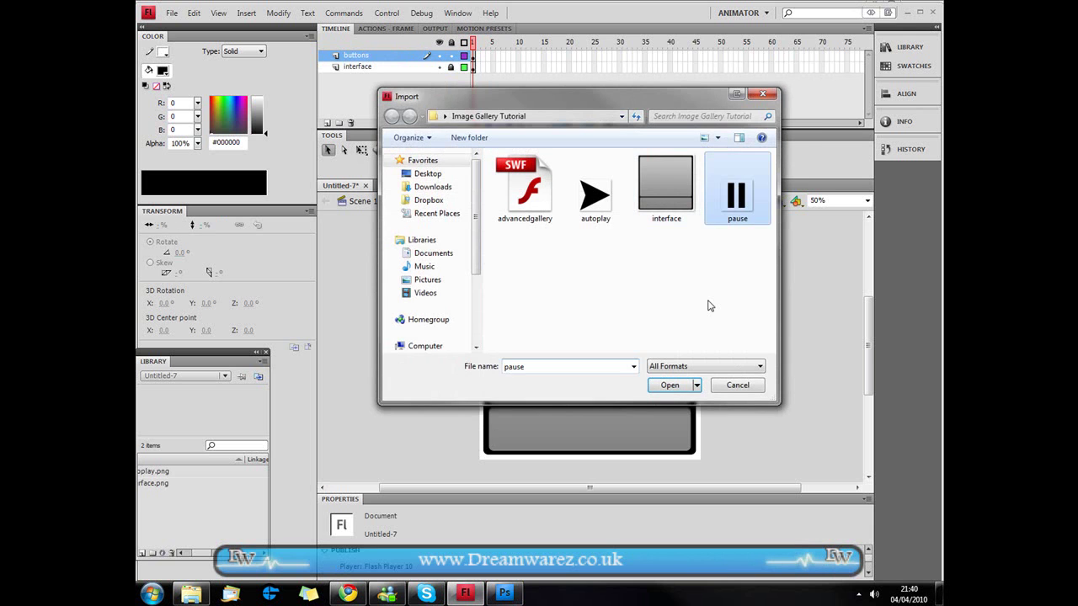
click(669, 385)
drag(496, 245, 680, 391)
click(752, 407)
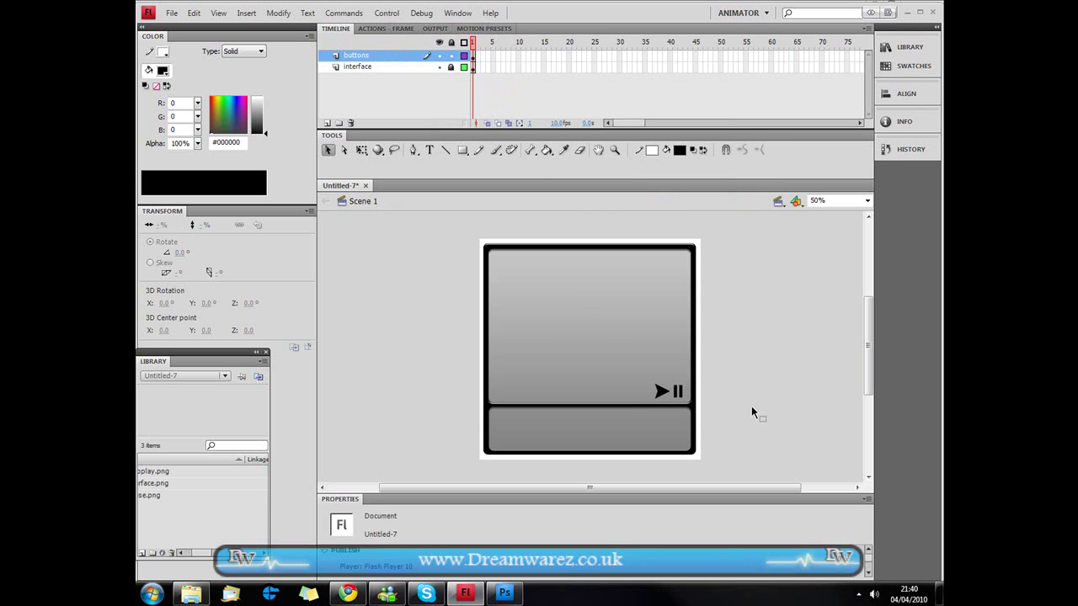
Step: Import the harmonyhouse image from the samples folder of Latest Dreamwarez Setup onto the buttons layer
key(ctrl+r)
click(428, 201)
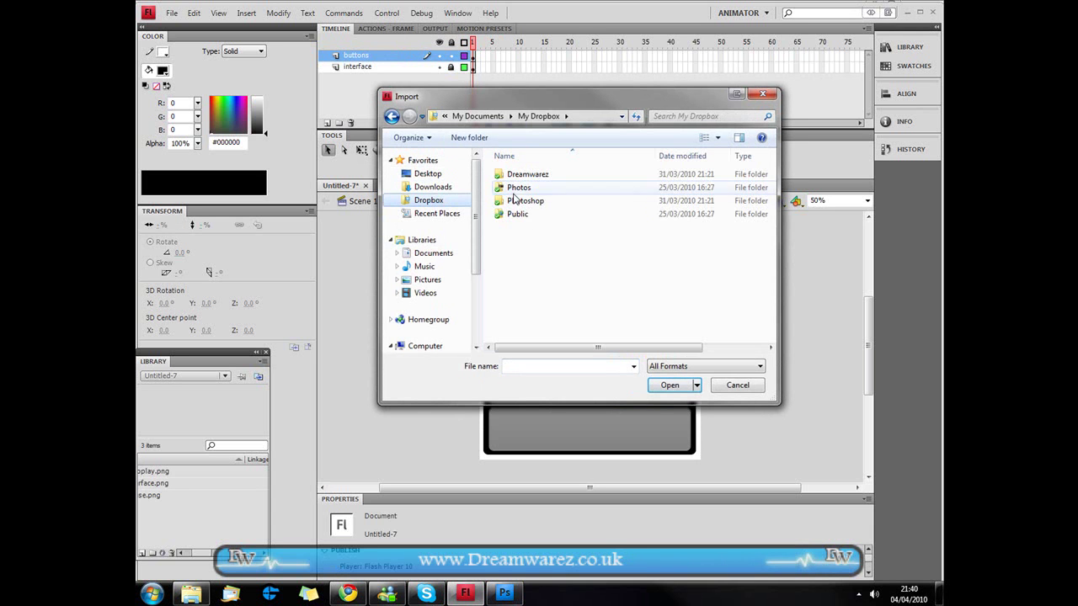
double_click(521, 175)
double_click(523, 177)
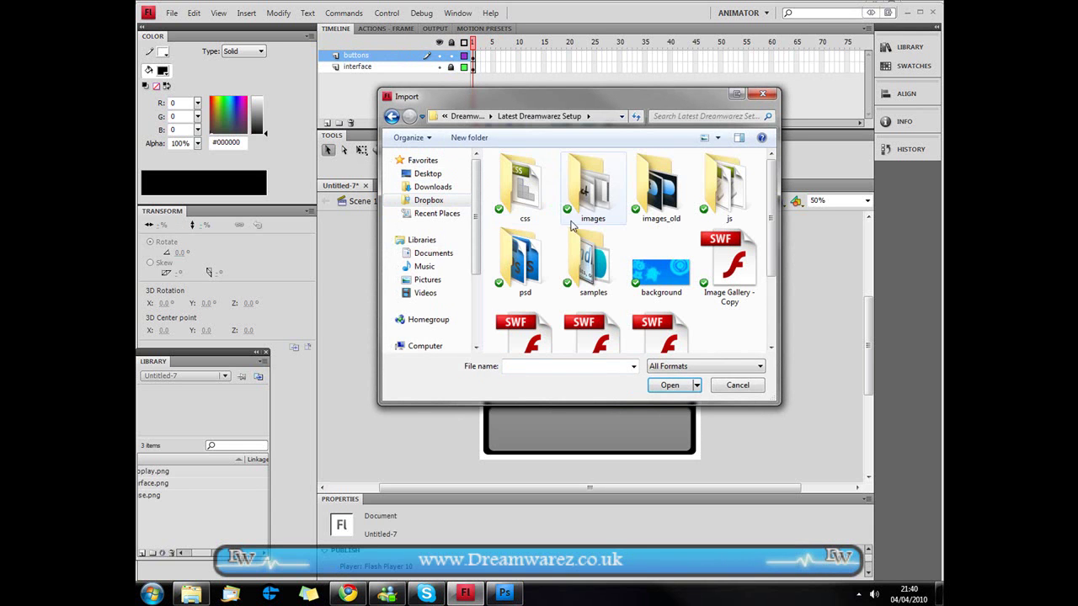
double_click(594, 289)
click(662, 350)
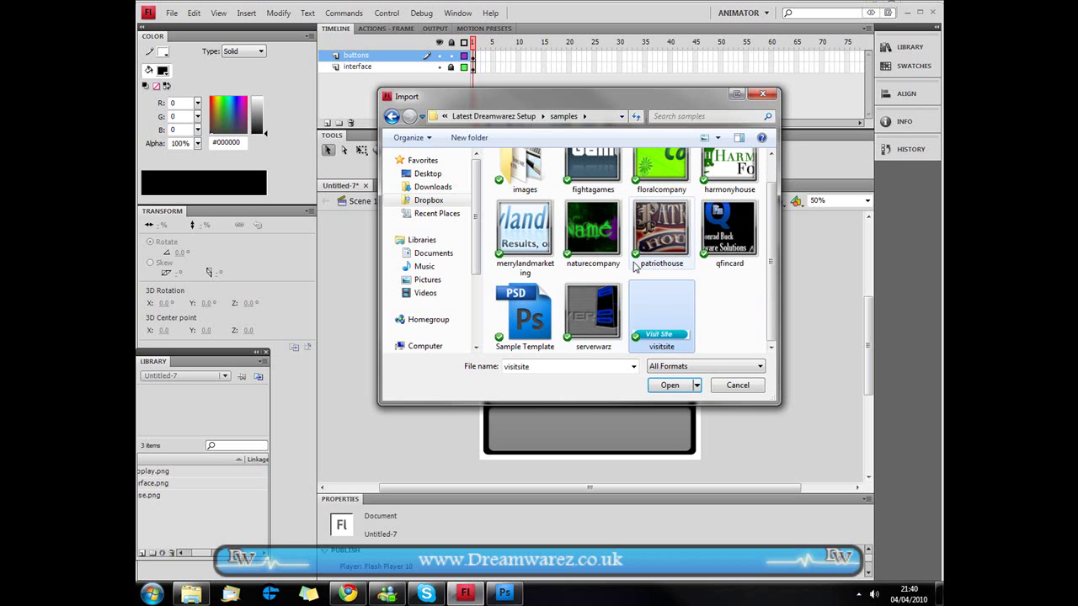
click(641, 257)
click(707, 248)
scroll(708, 245, up, 1)
click(729, 197)
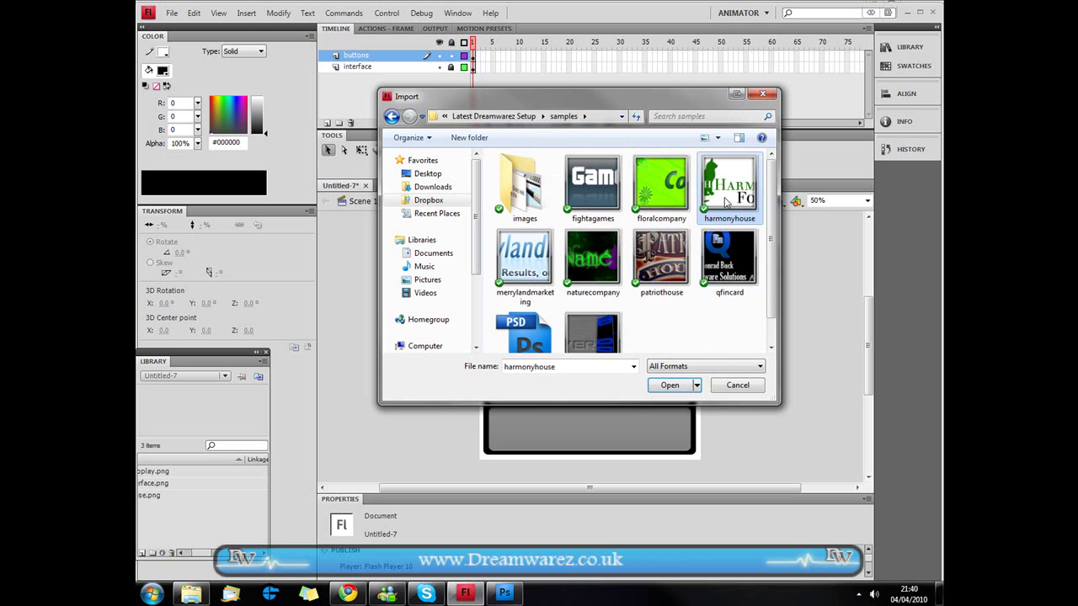
click(669, 385)
Step: Place the harmonyhouse image in the left half of the interface's lower strip and scale it to 50%
drag(520, 318, 553, 438)
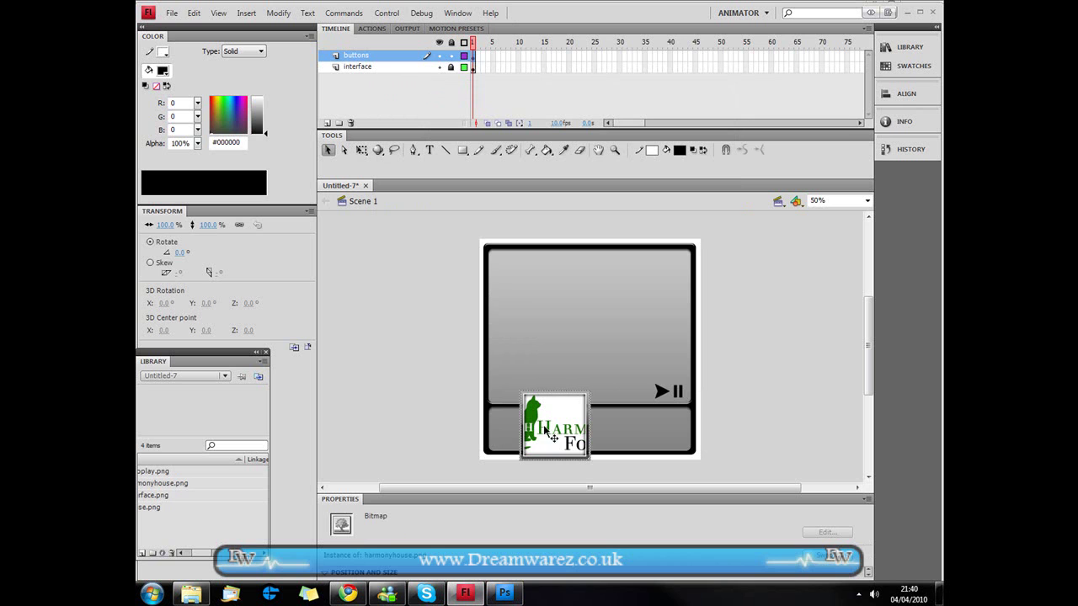
click(167, 226)
text(50)
key(Return)
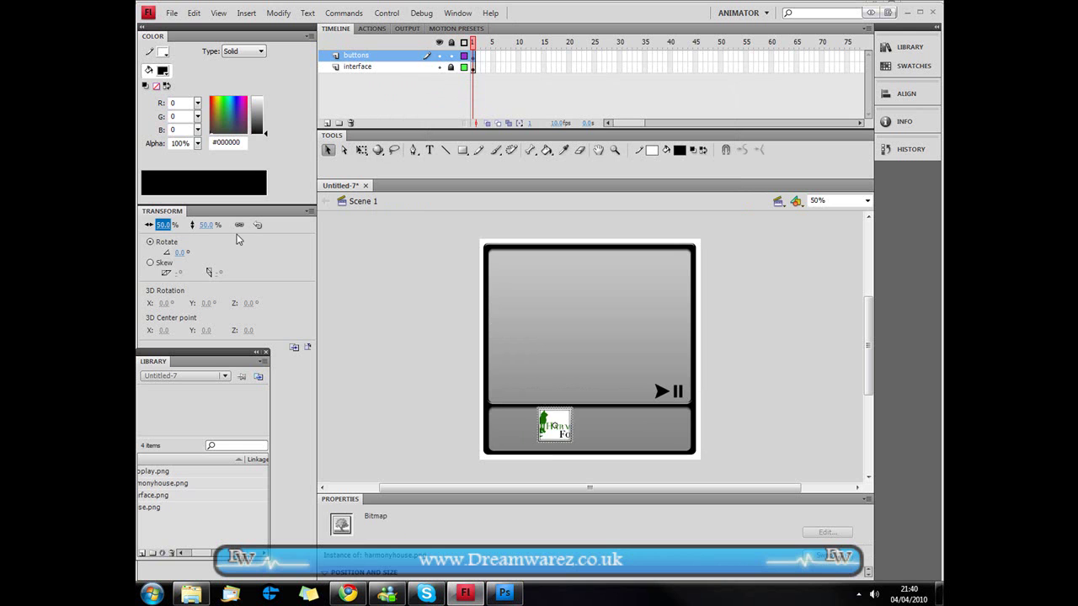
drag(549, 419, 555, 428)
click(637, 428)
click(619, 432)
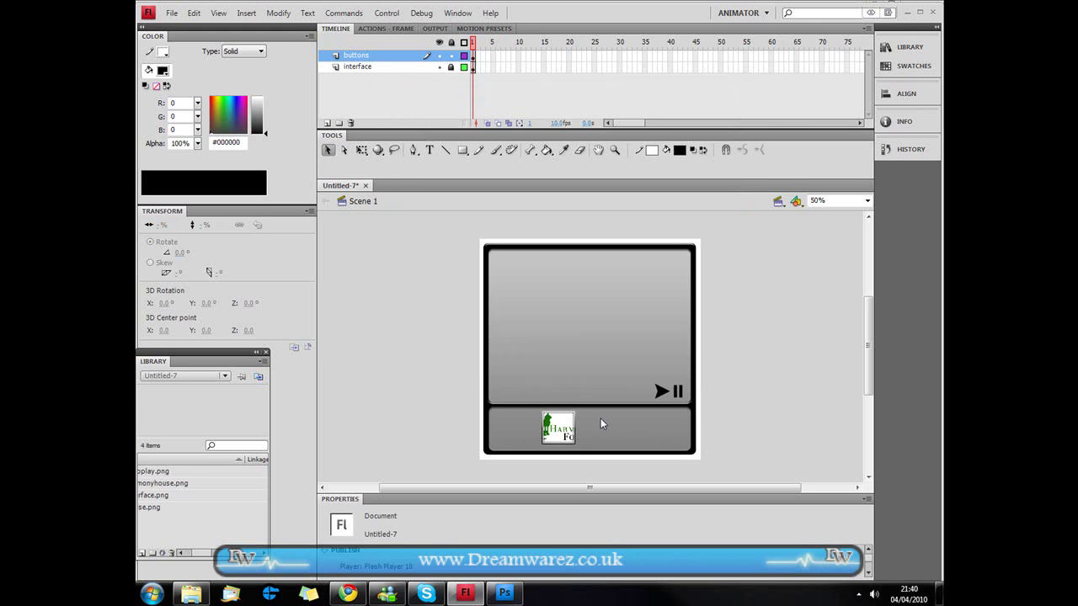
Step: Import the qfincard image, scale it to 50% and place it directly to the right of the harmonyhouse thumbnail
key(ctrl+r)
click(730, 246)
double_click(729, 245)
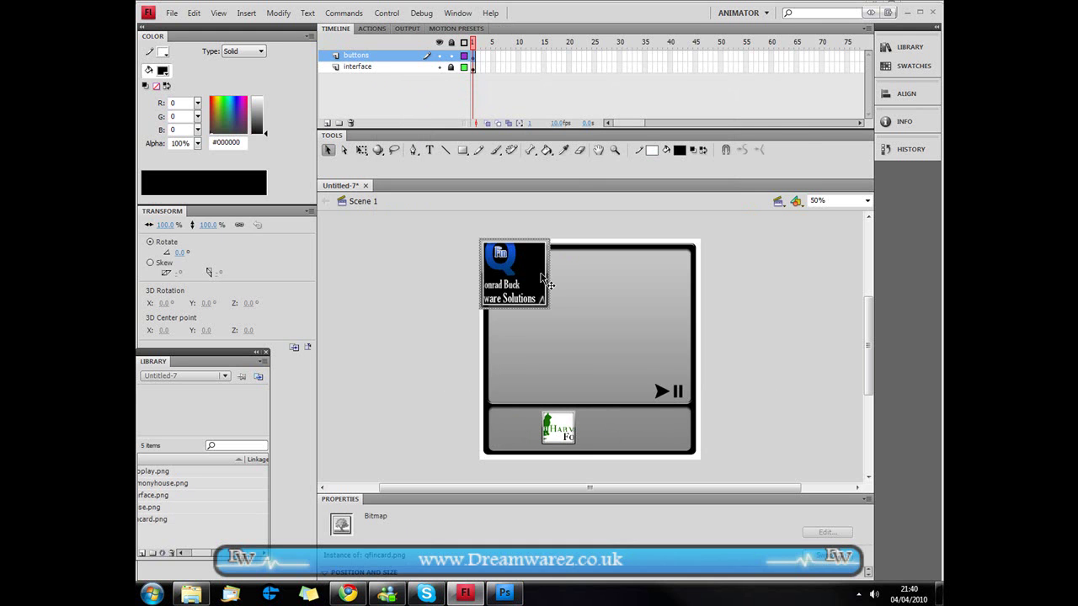
drag(547, 281, 606, 325)
click(164, 225)
text(50)
key(Return)
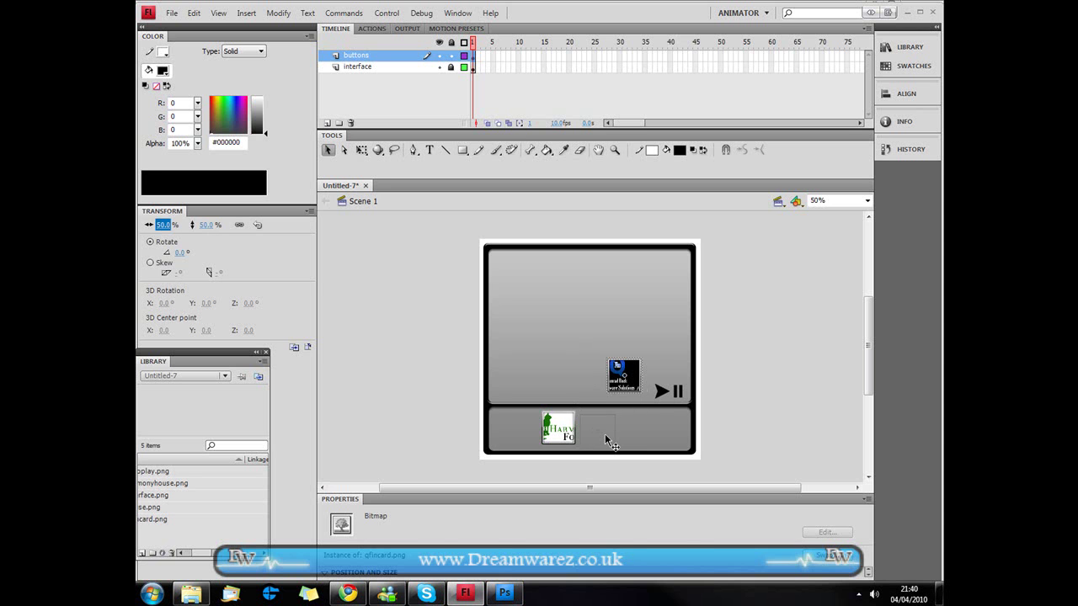
drag(605, 430, 606, 431)
click(677, 433)
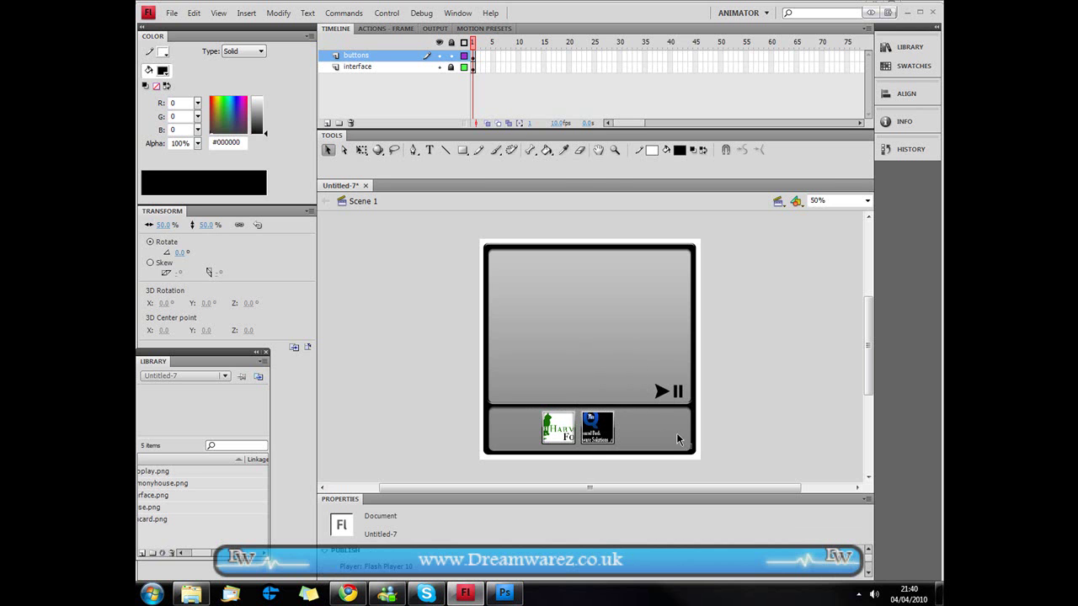
Step: Import the floralcompany image from the samples folder and scale it to 60%
key(ctrl+r)
click(543, 266)
click(725, 269)
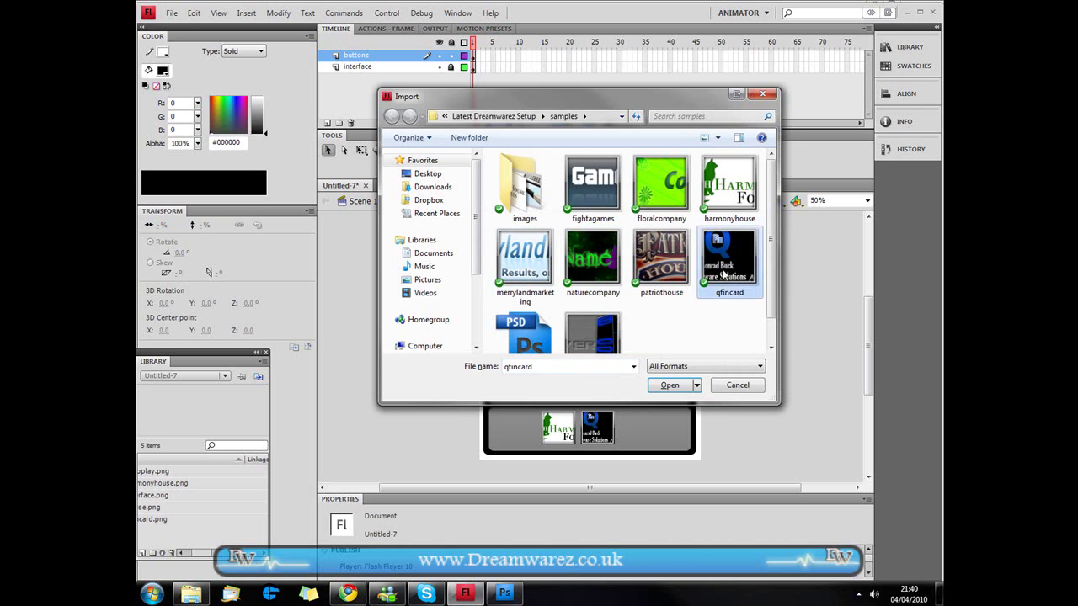
click(665, 252)
double_click(661, 184)
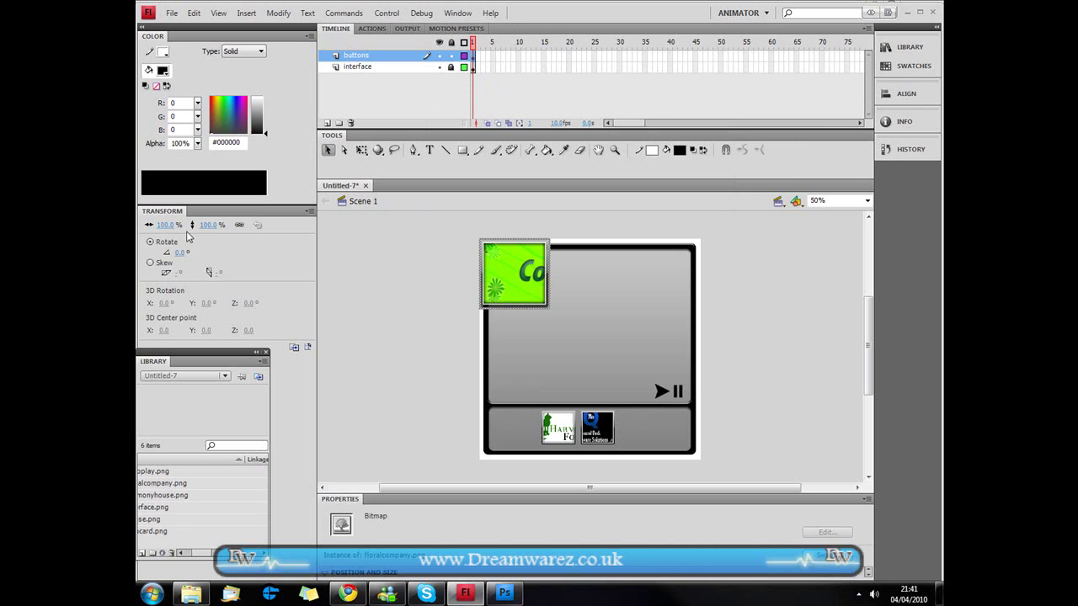
click(167, 225)
text(60)
key(Return)
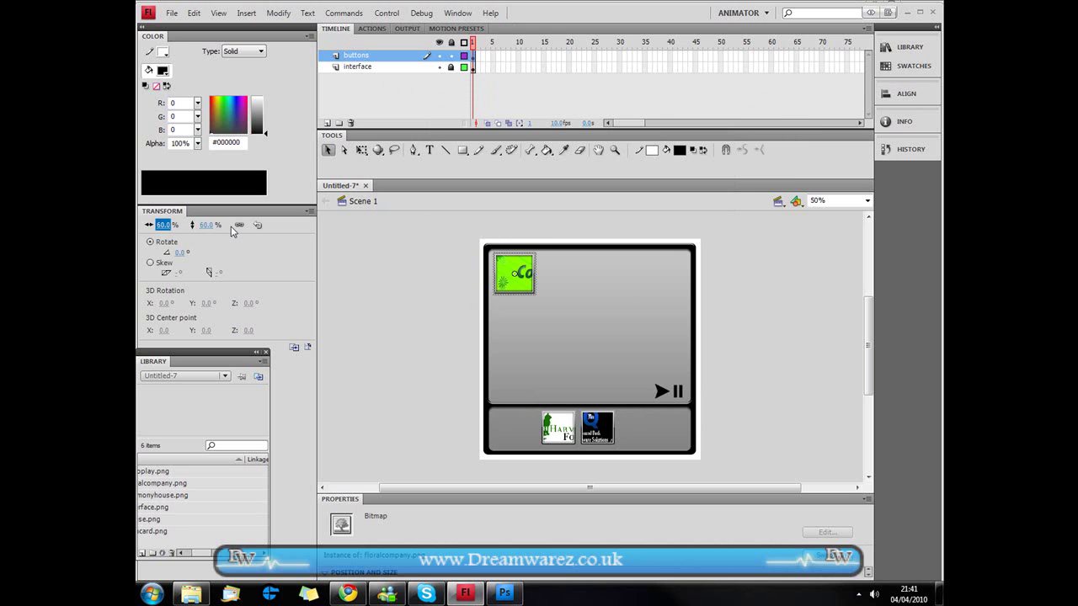
Step: Move the floralcompany image into the lower strip, to the right of the qfincard thumbnail, and set its scale to 50%
drag(566, 325, 643, 444)
click(164, 226)
text(50)
key(Return)
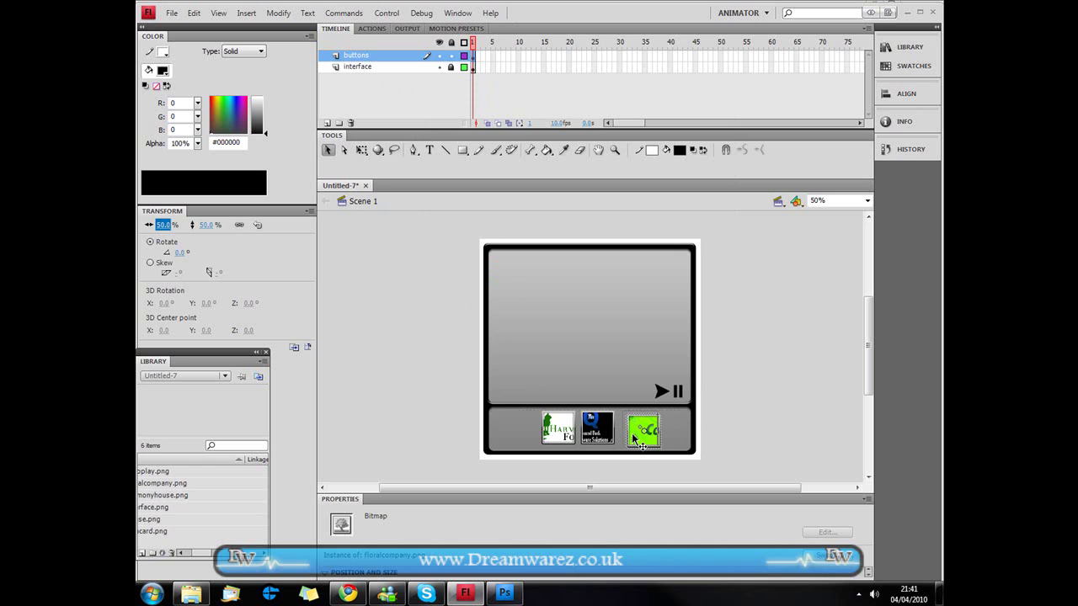
Step: Select all three thumbnails and centre them as an evenly spaced row in the interface's lower strip
drag(633, 436, 543, 434)
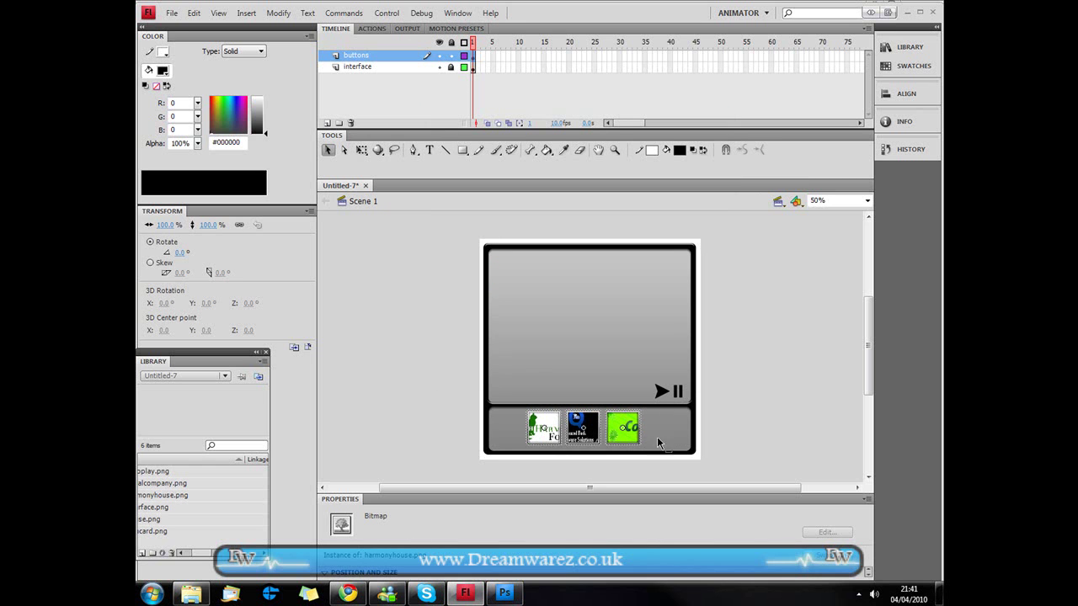
click(665, 430)
click(623, 435)
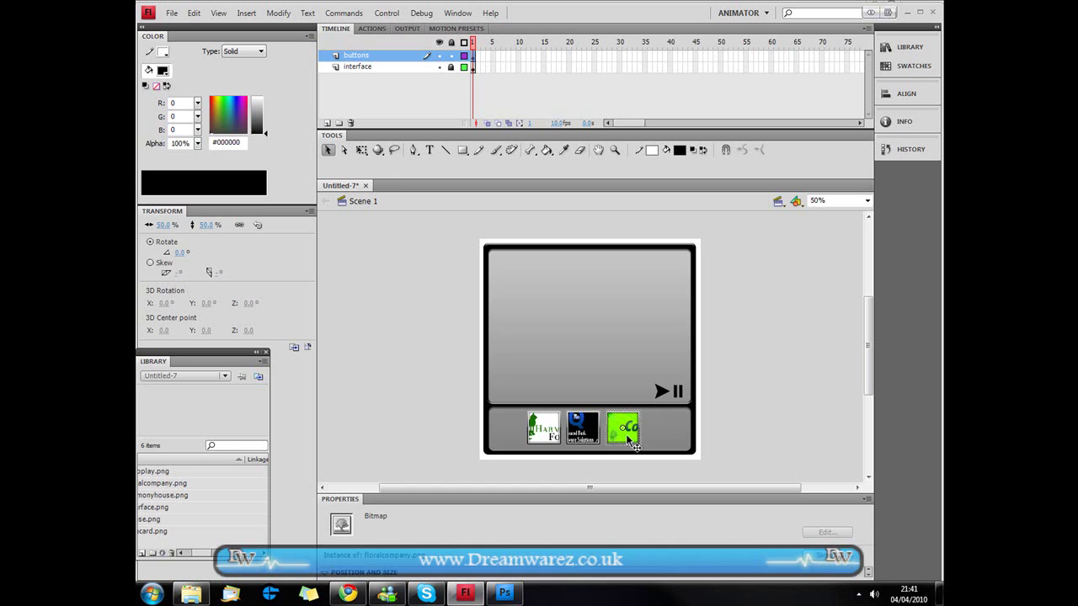
shift+click(583, 433)
shift+click(539, 438)
drag(542, 445, 545, 446)
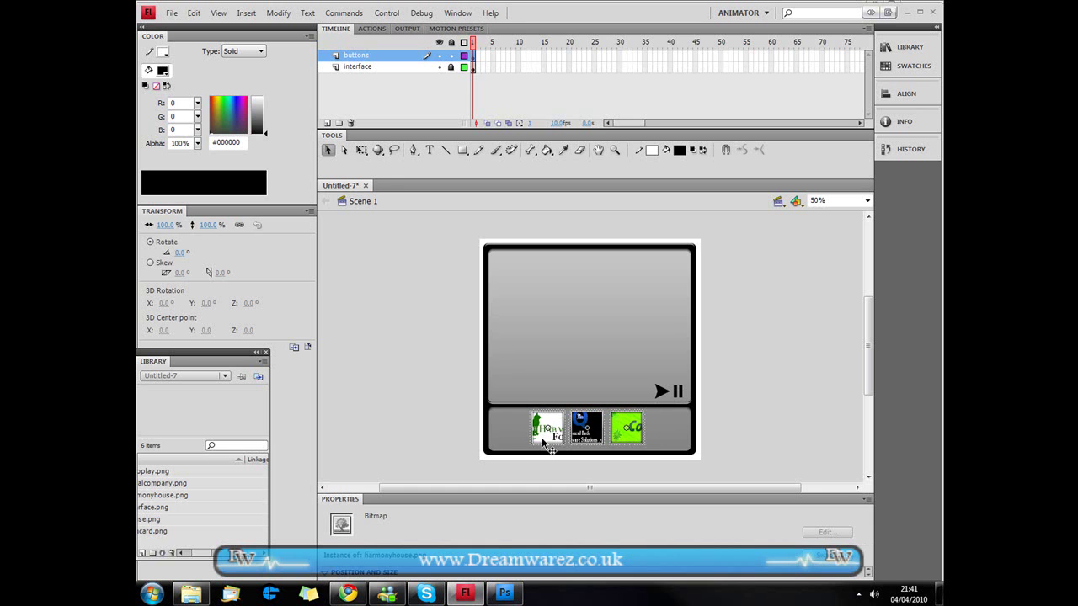
click(668, 431)
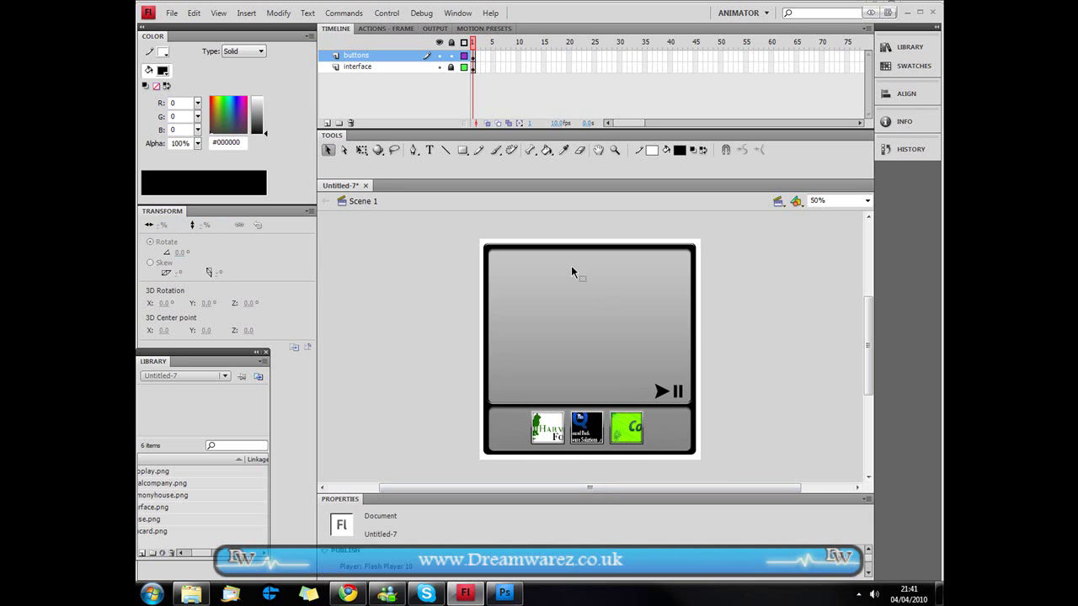
Step: Add a new layer above the buttons layer and name it images
click(327, 123)
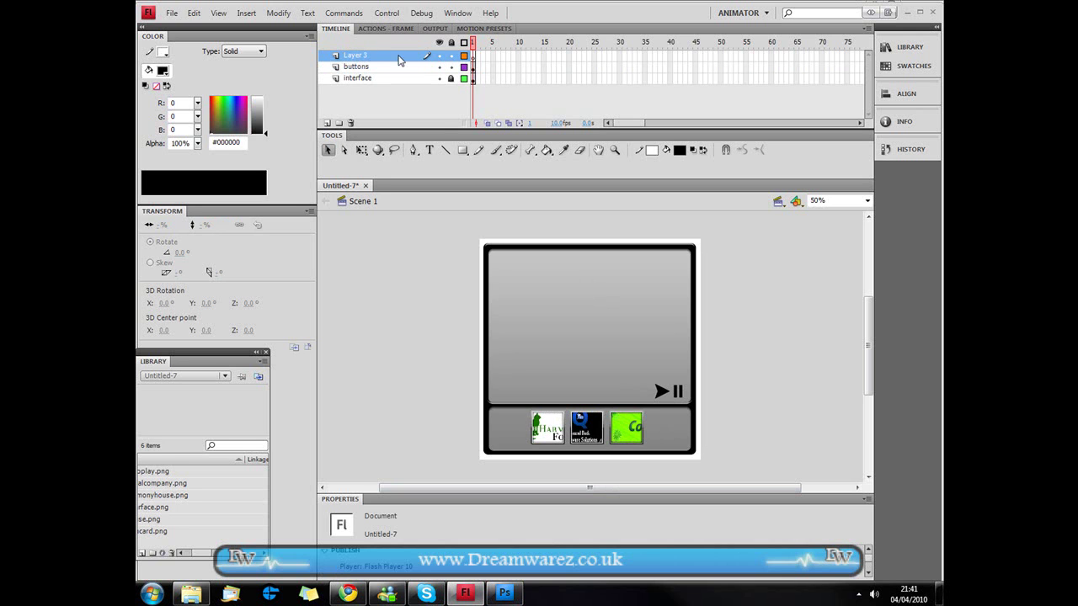
double_click(355, 55)
text(images)
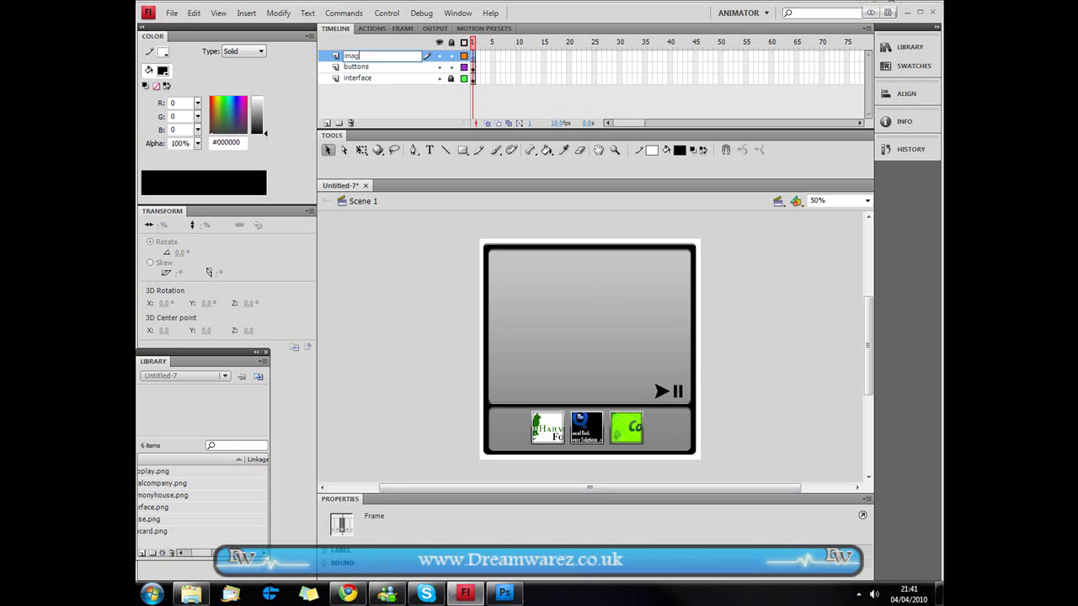
key(Return)
Step: Add the script stop(); to frame 1 of the images layer and return to the timeline
click(474, 58)
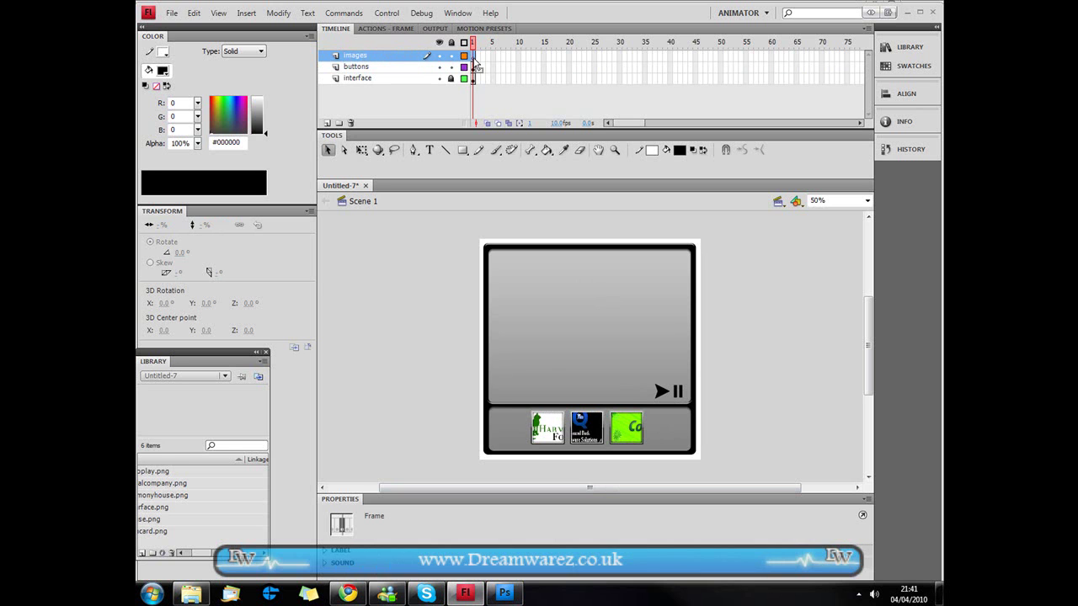
click(369, 28)
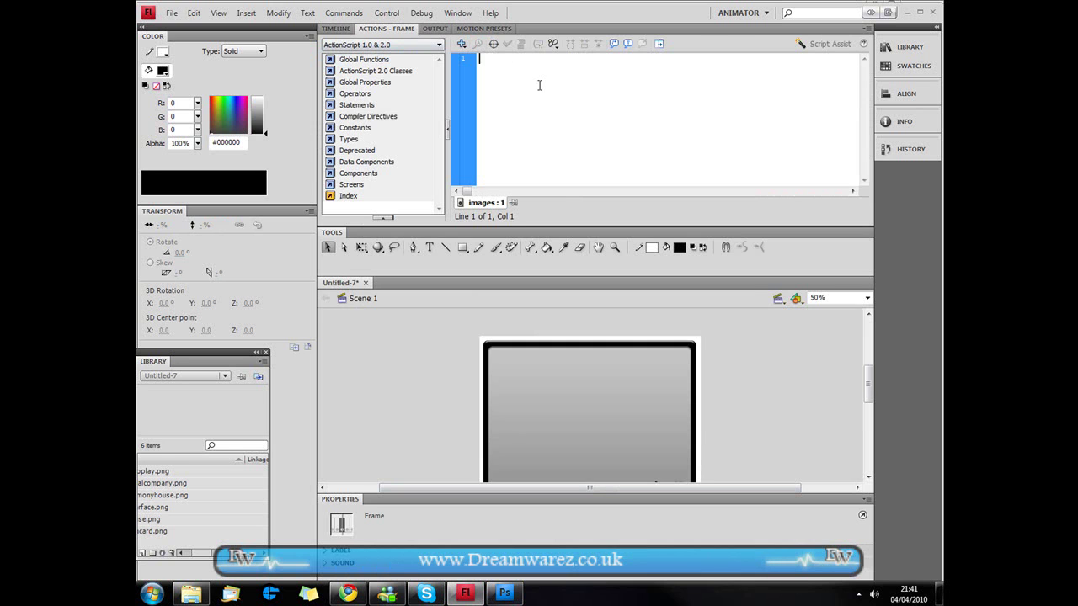
text(stop();)
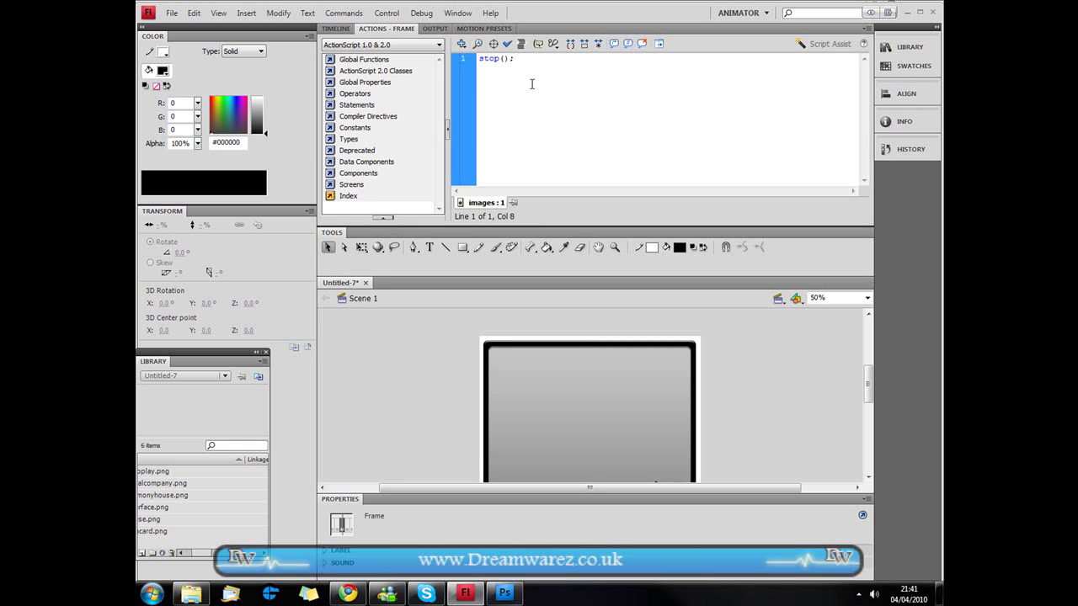
drag(511, 62, 479, 64)
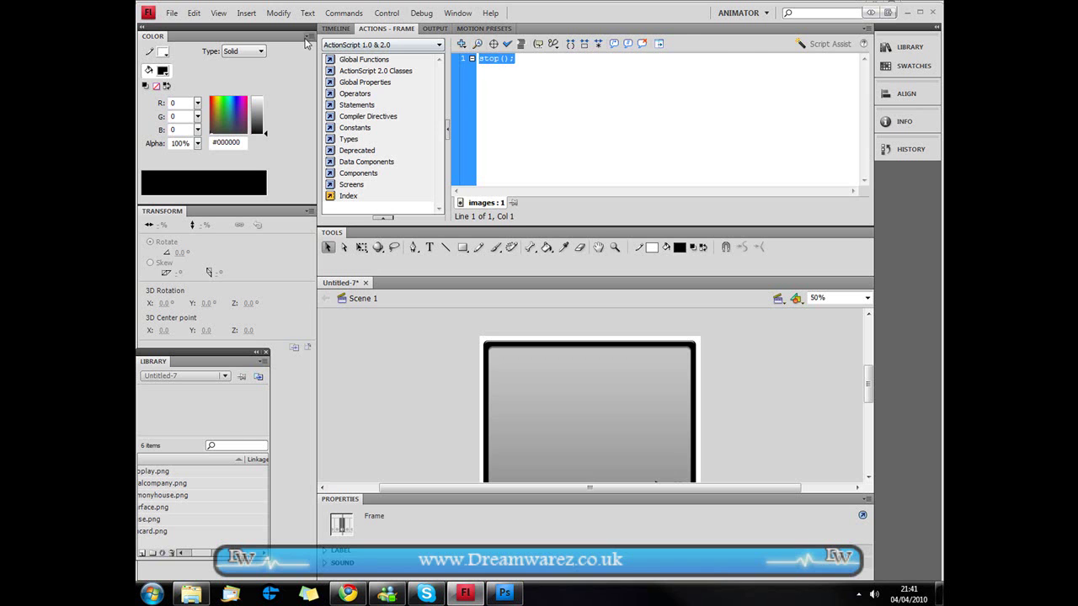
click(335, 27)
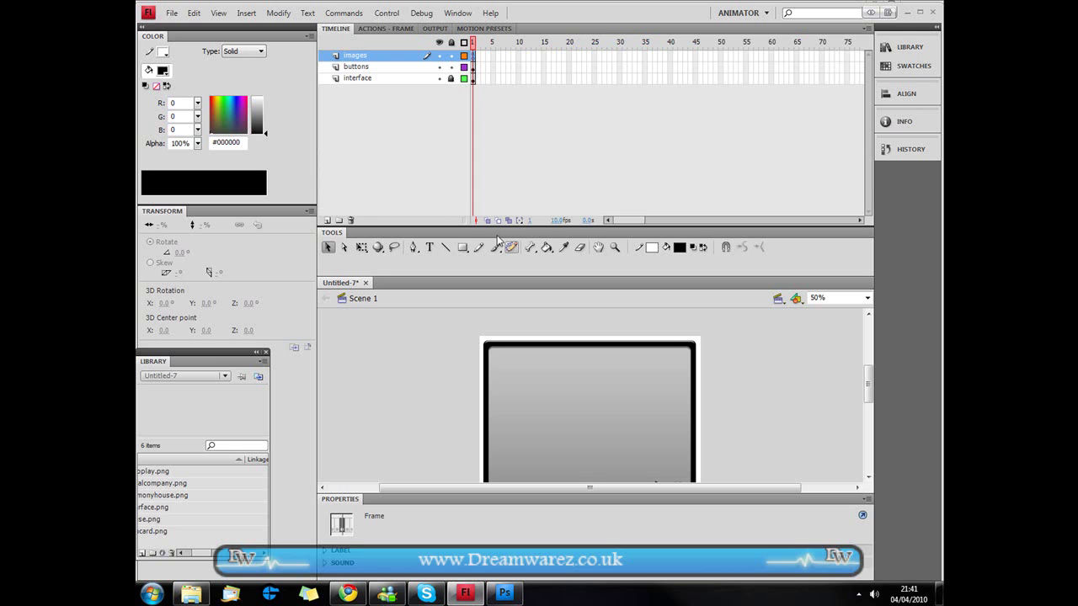
Step: Create a dynamic text box in the interface's large upper area with the three-line text "Select / An Image / Below"
click(431, 248)
scroll(868, 393, down, 2)
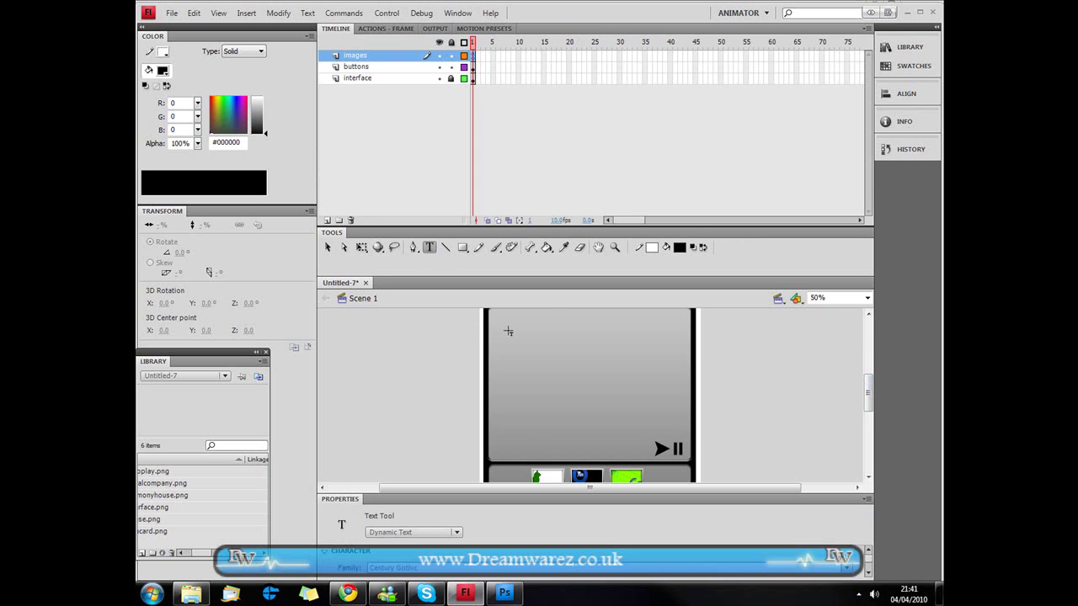
drag(520, 309, 552, 338)
drag(582, 388, 675, 426)
text(Select)
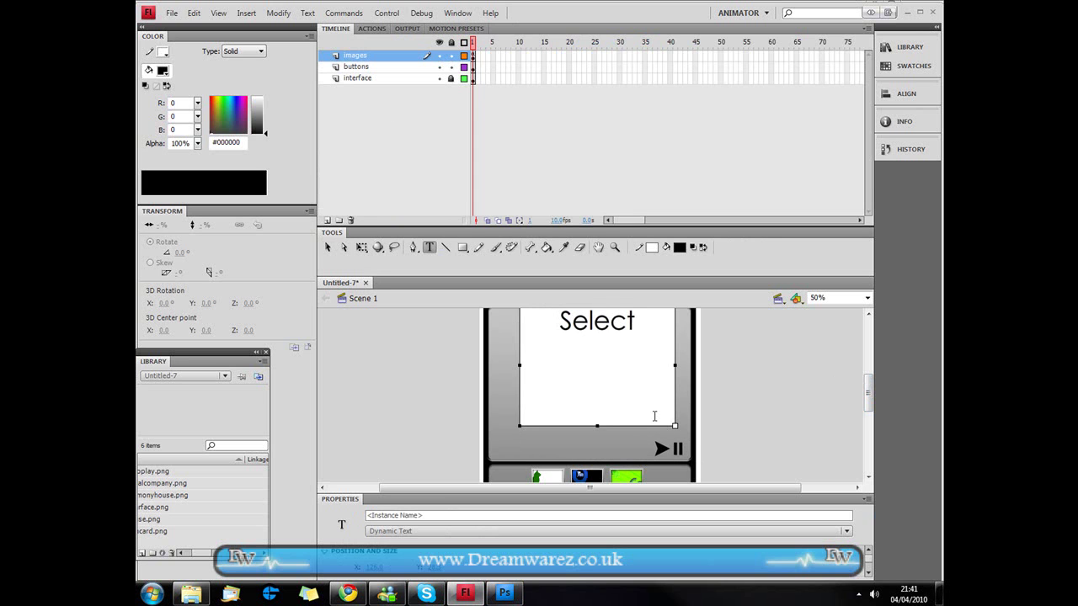
key(Return)
text(An Image Be)
text(low)
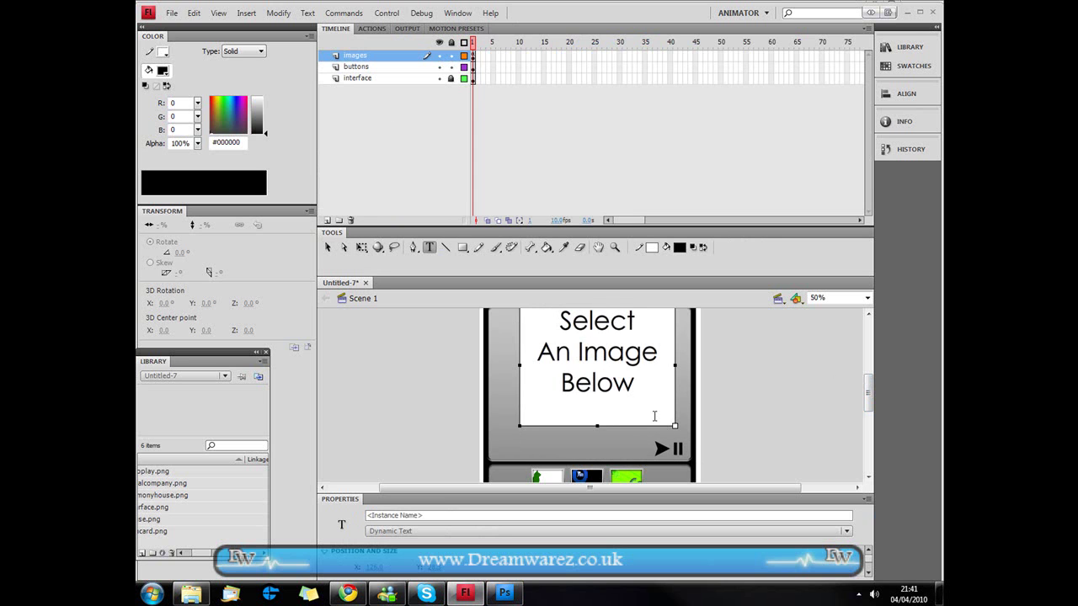
Step: Move the "Select An Image Below" text box slightly down and left to centre it in the large upper area
click(695, 404)
scroll(713, 429, up, 1)
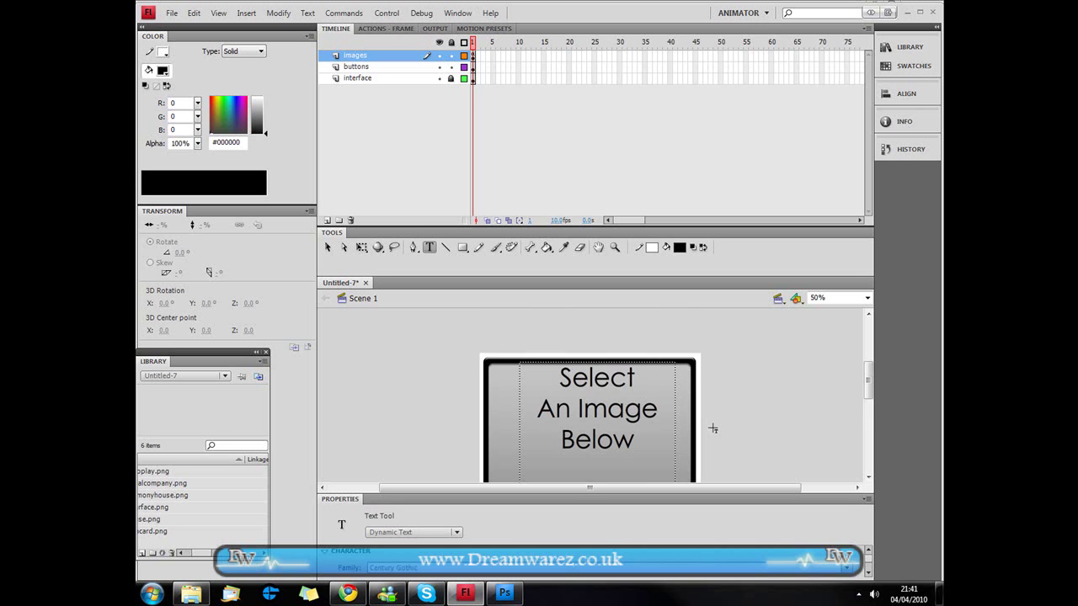
scroll(708, 429, down, 1)
click(622, 395)
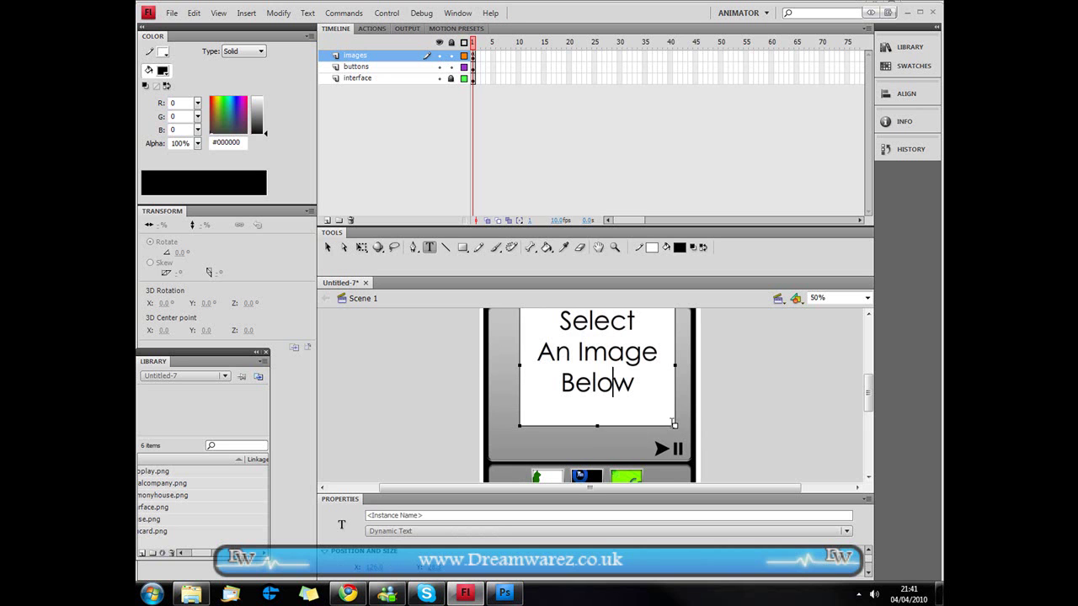
drag(676, 407, 670, 416)
click(733, 431)
scroll(729, 432, up, 2)
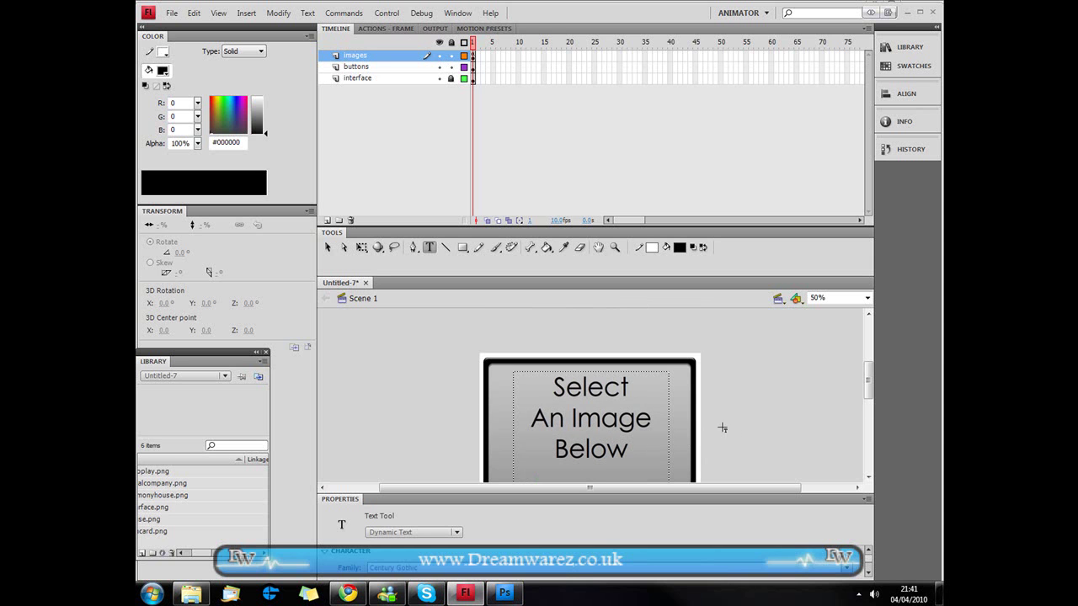
scroll(721, 428, down, 2)
Step: Test the movie, close the preview and switch to the Selection tool with nothing selected on the stage
key(ctrl+Return)
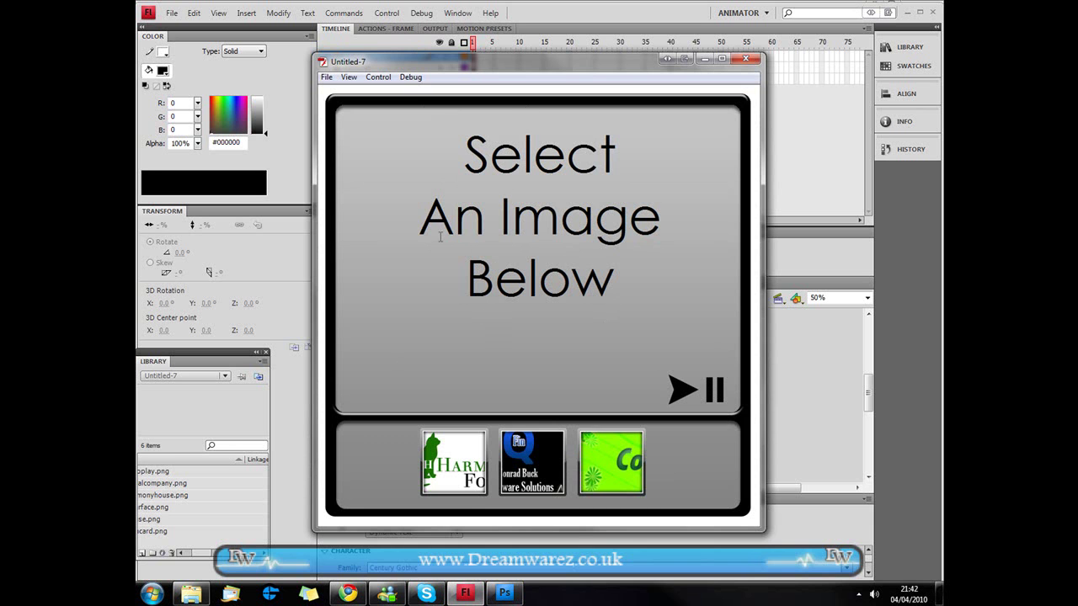
click(747, 60)
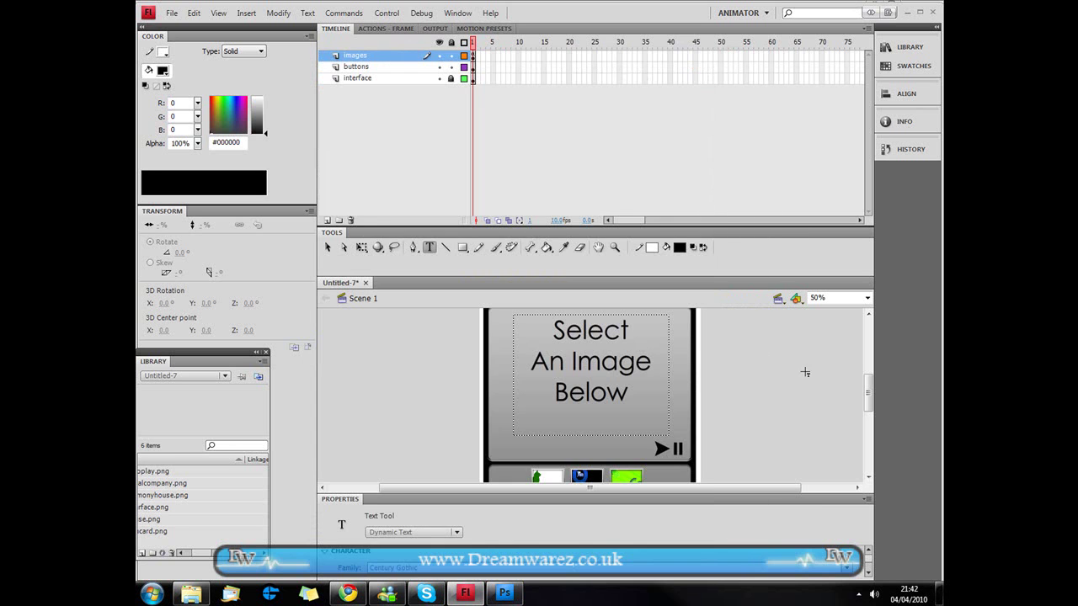
click(805, 372)
click(771, 471)
click(328, 247)
click(816, 379)
key(Delete)
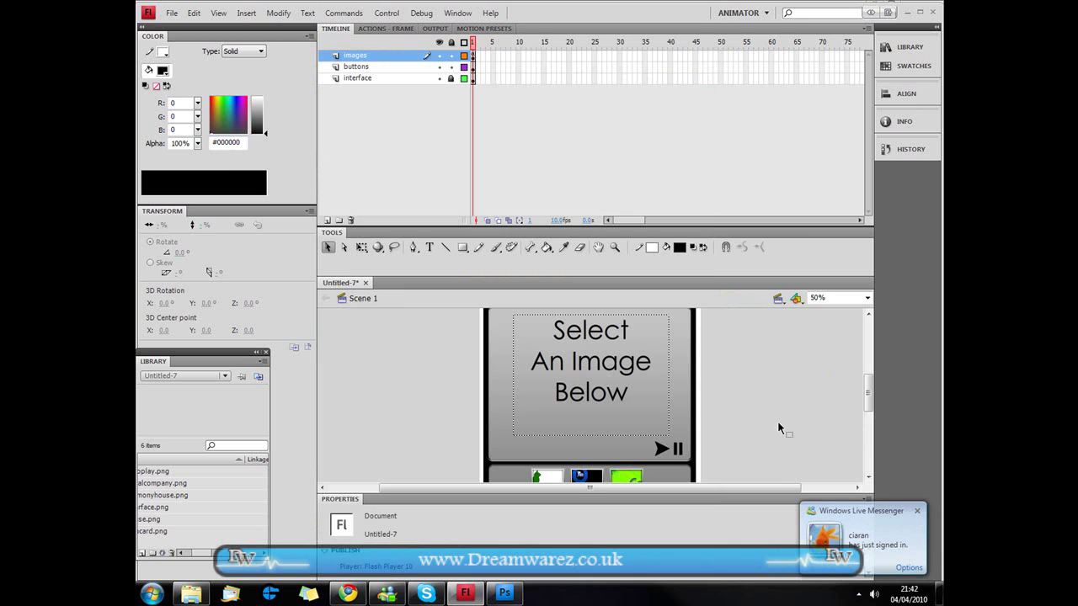
Step: Add a blank keyframe at frame 2 of the images layer and extend the buttons and interface layers to frame 2
right_click(477, 58)
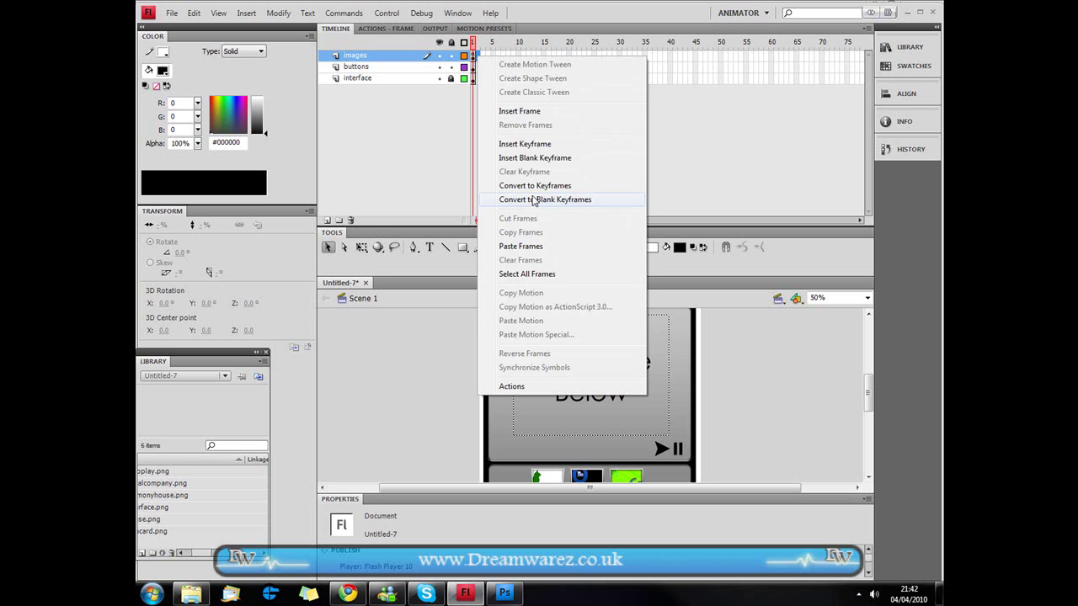
click(533, 211)
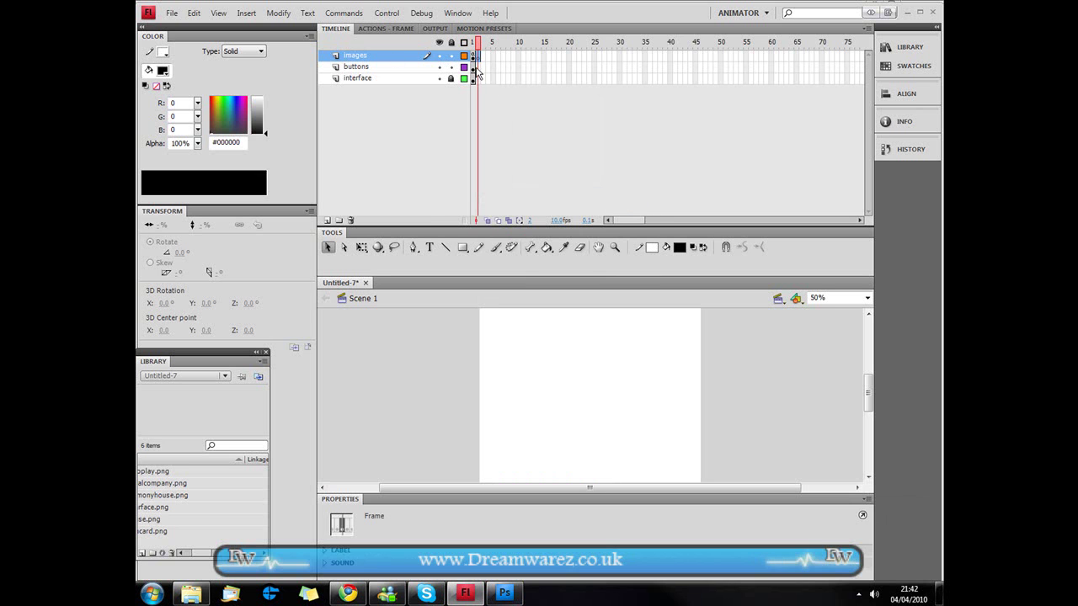
click(477, 68)
click(477, 78)
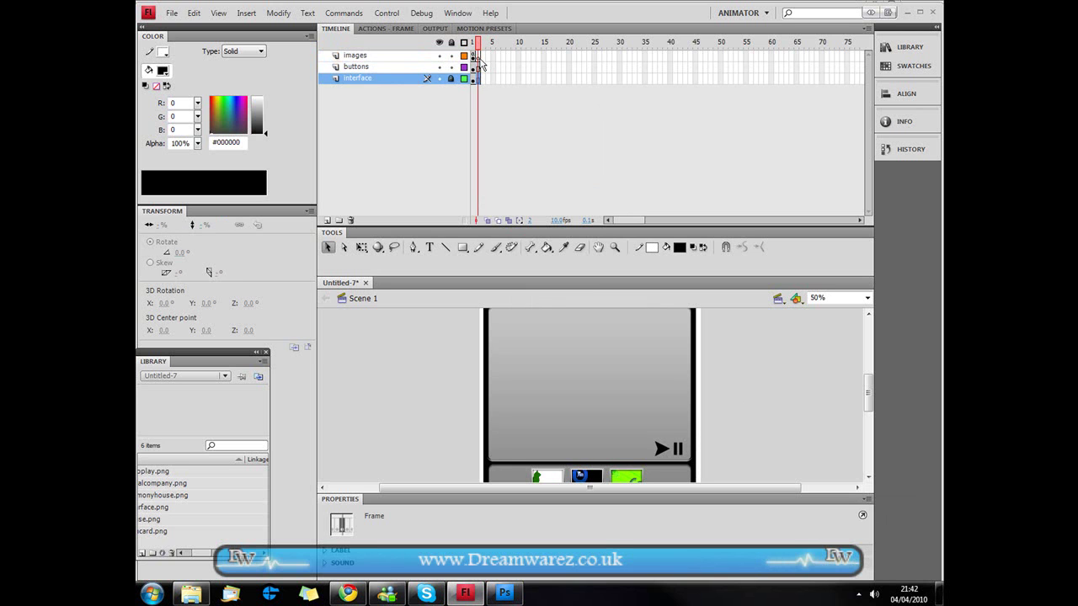
click(478, 56)
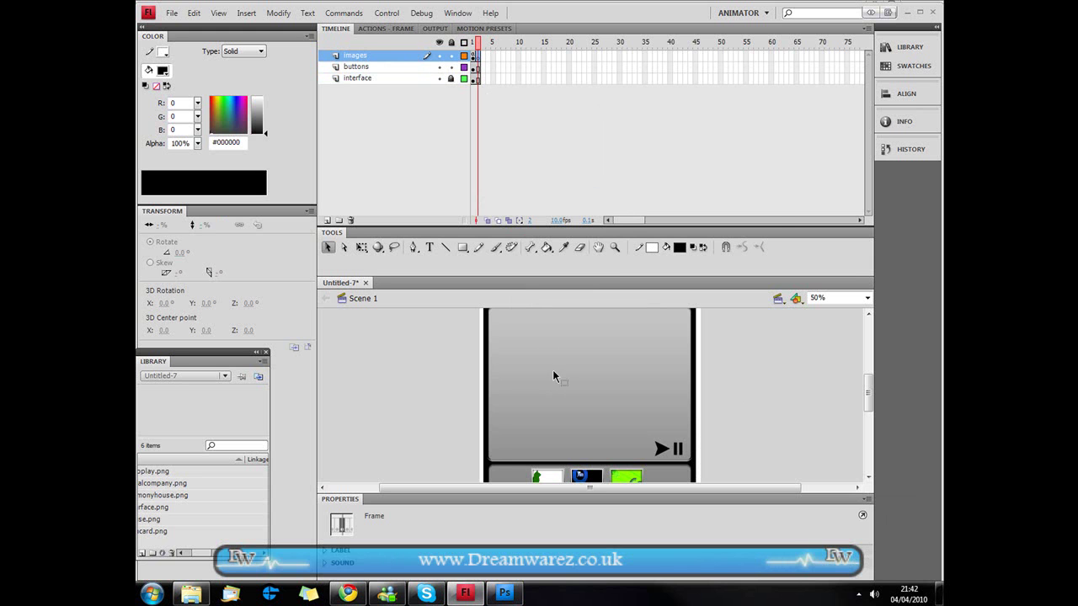
Step: Import the harmonyhouse image into frame 2 of the images layer and centre it in the interface's large upper area
key(ctrl+r)
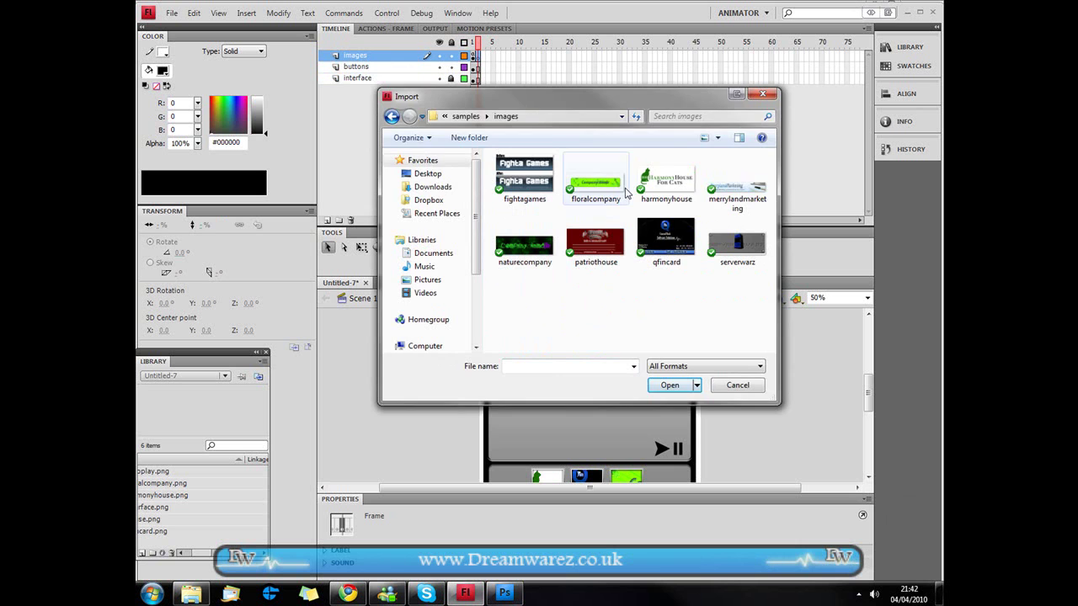
click(646, 199)
double_click(646, 199)
click(564, 325)
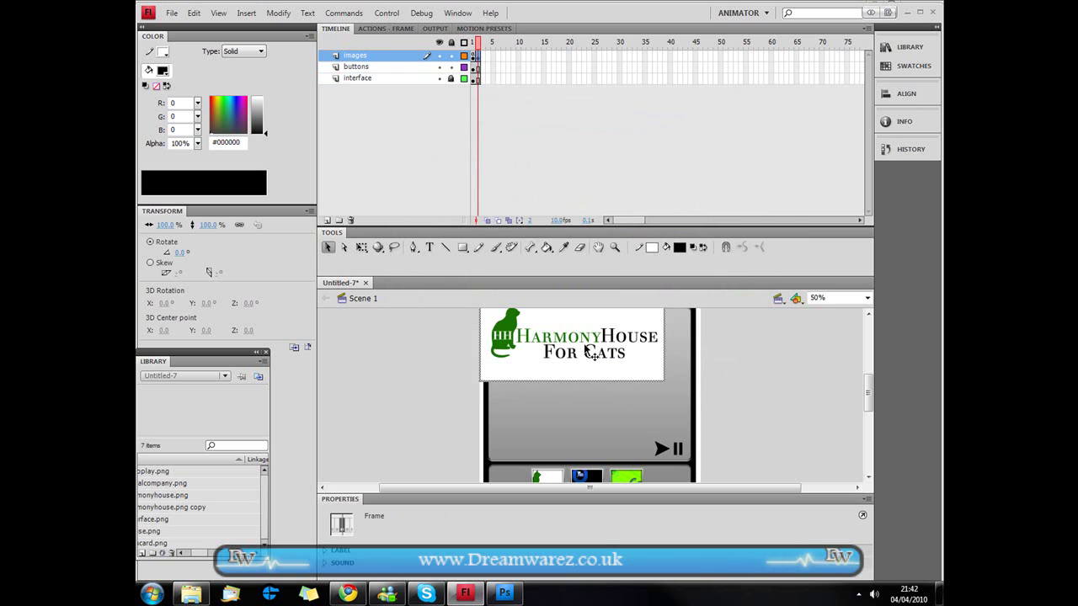
drag(598, 374, 601, 379)
click(772, 385)
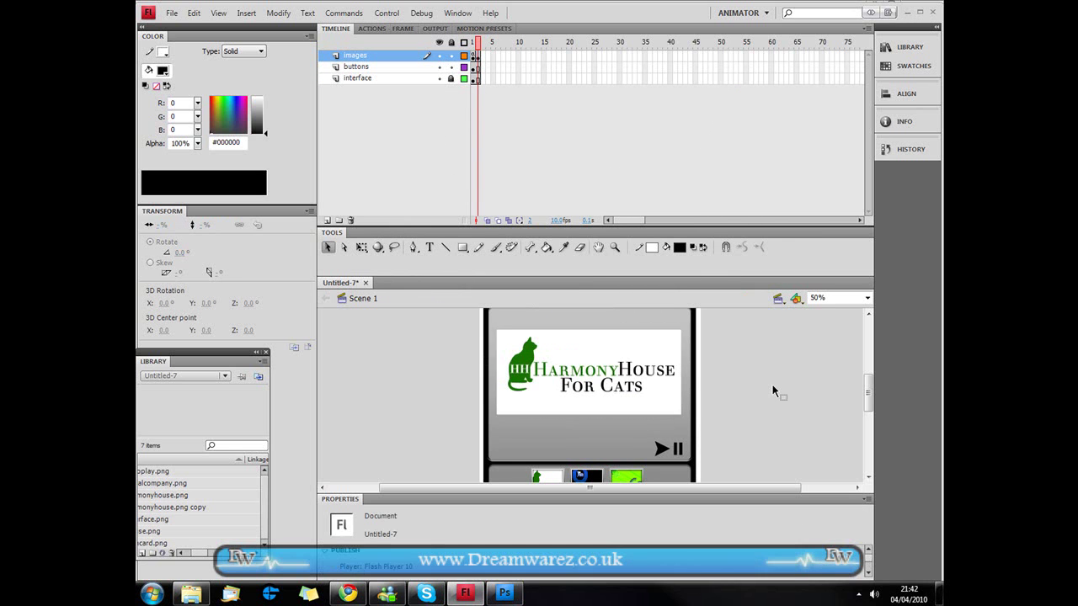
Step: Convert the large Harmony House image to a Graphic symbol named Symbol 1
scroll(685, 403, up, 2)
scroll(549, 422, down, 1)
scroll(615, 402, down, 1)
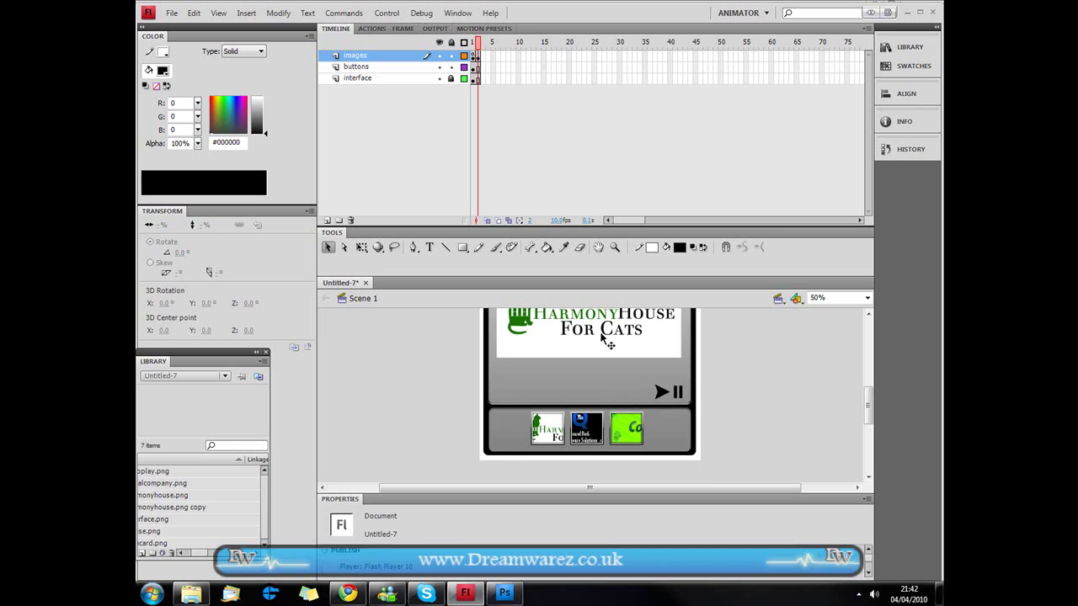
click(605, 339)
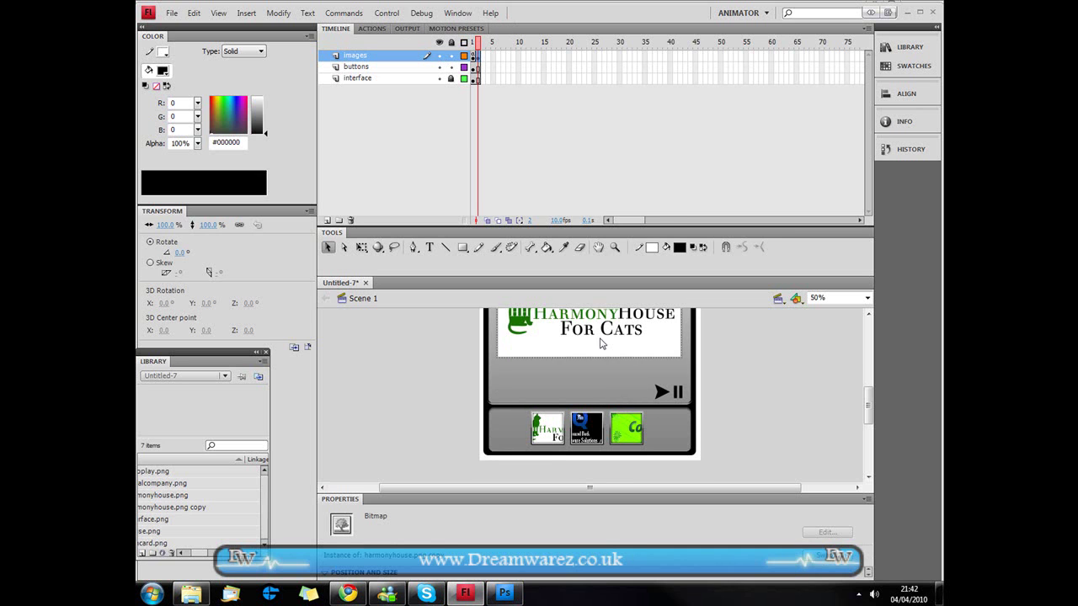
key(F8)
click(481, 178)
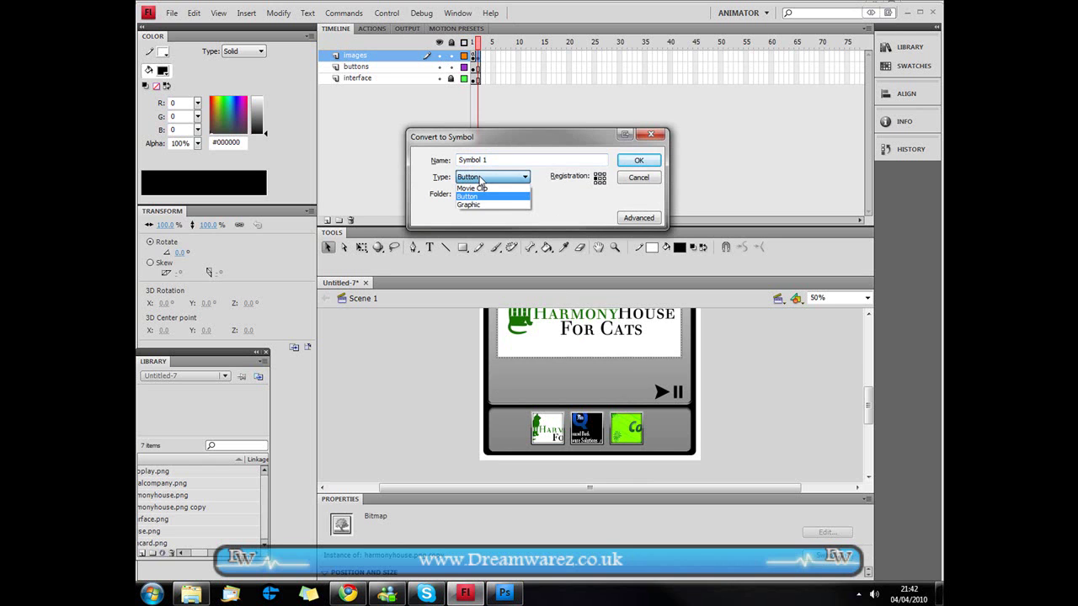
click(476, 205)
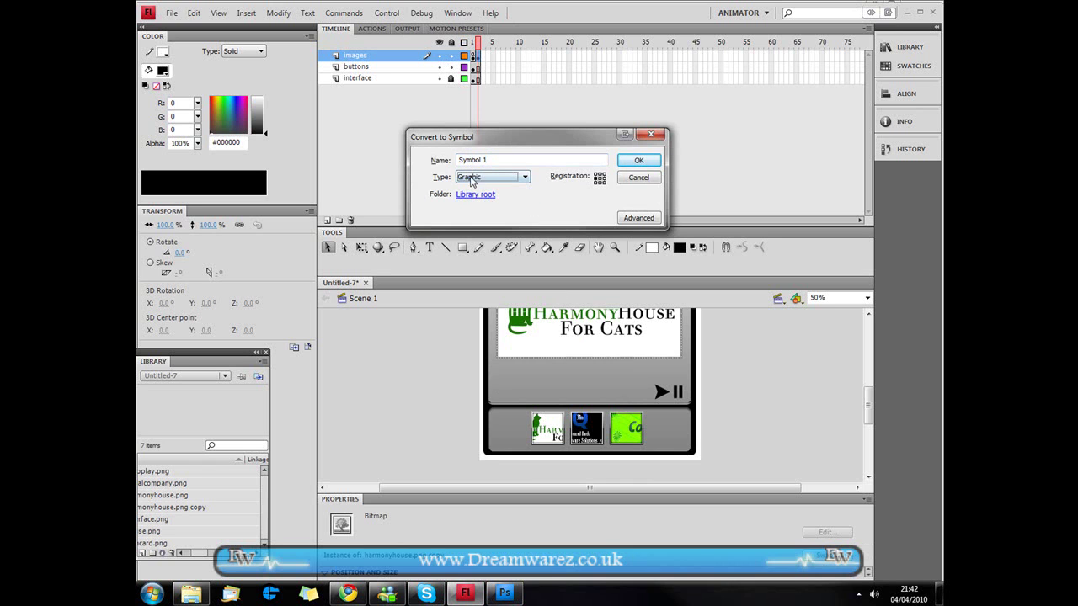
drag(497, 162, 435, 159)
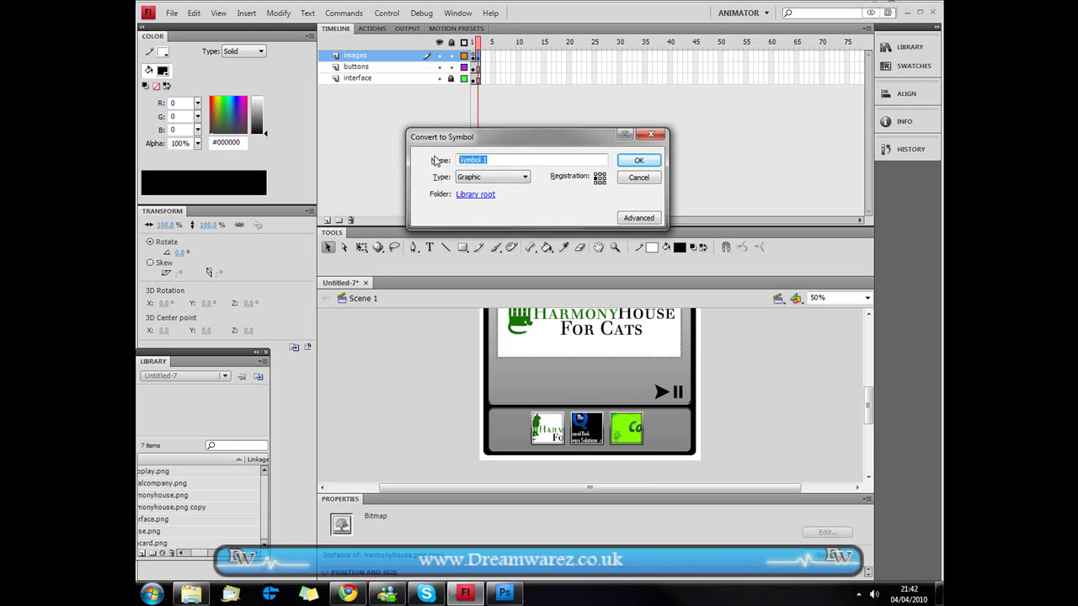
click(639, 163)
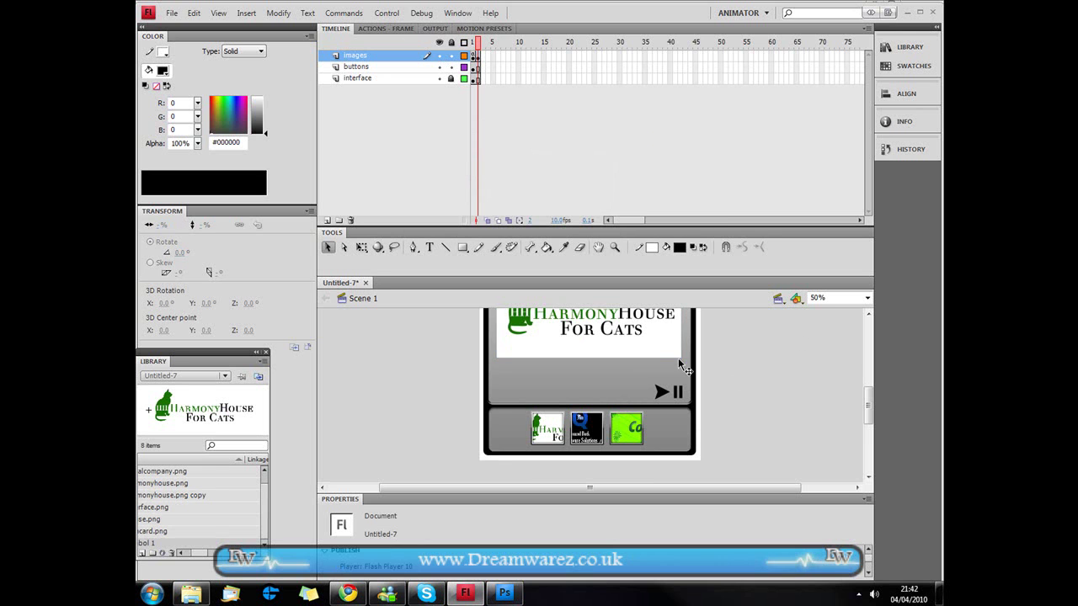
click(758, 378)
Step: Open Symbol 1 for editing and convert the bitmap inside it to a nested Graphic symbol
click(647, 350)
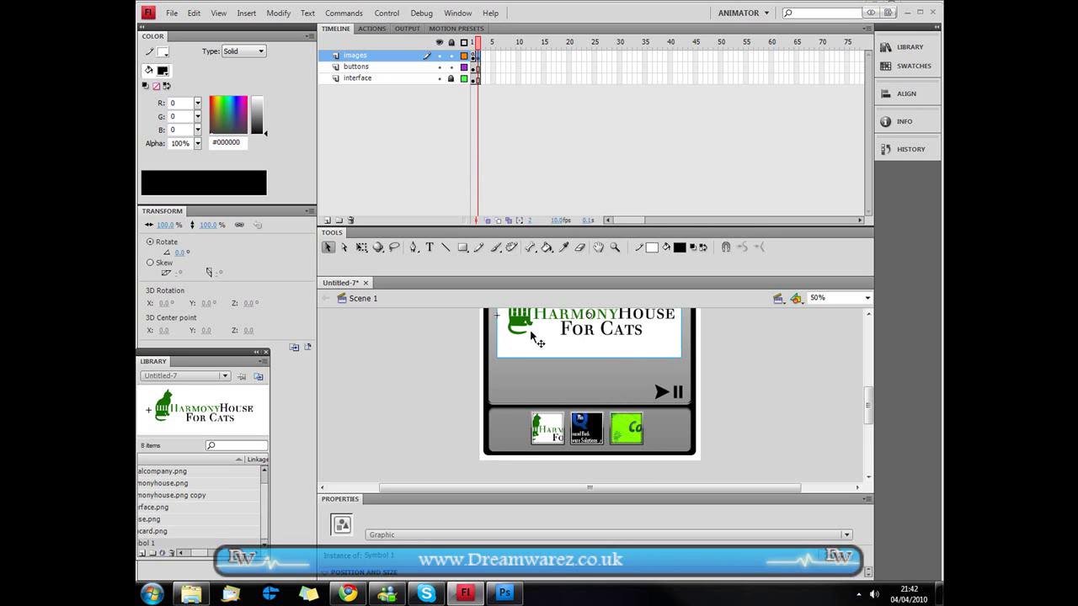
double_click(619, 347)
click(751, 375)
scroll(751, 376, up, 1)
click(638, 379)
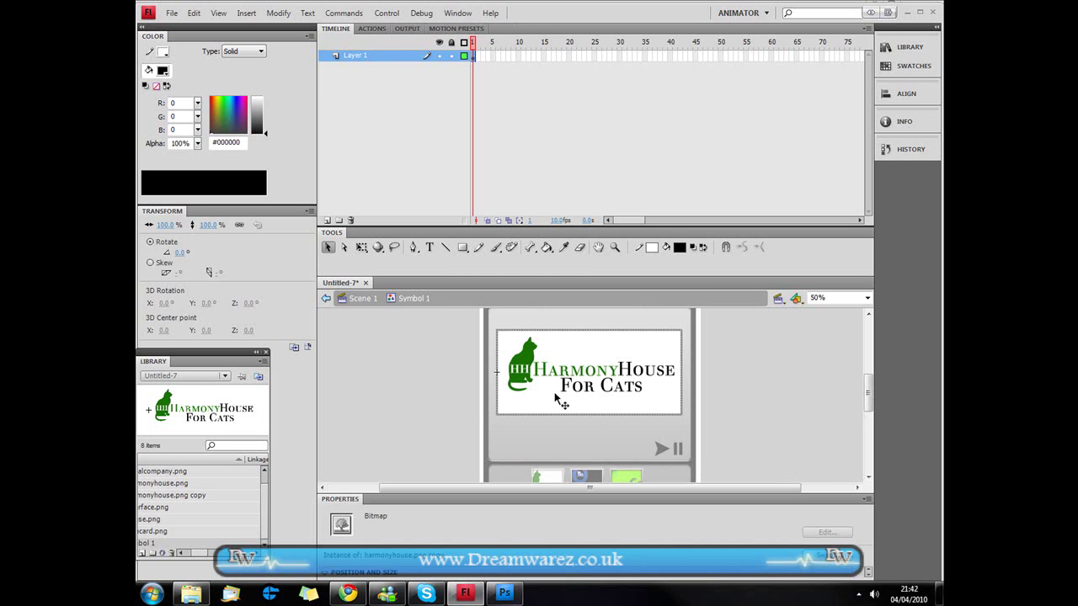
key(F8)
key(Return)
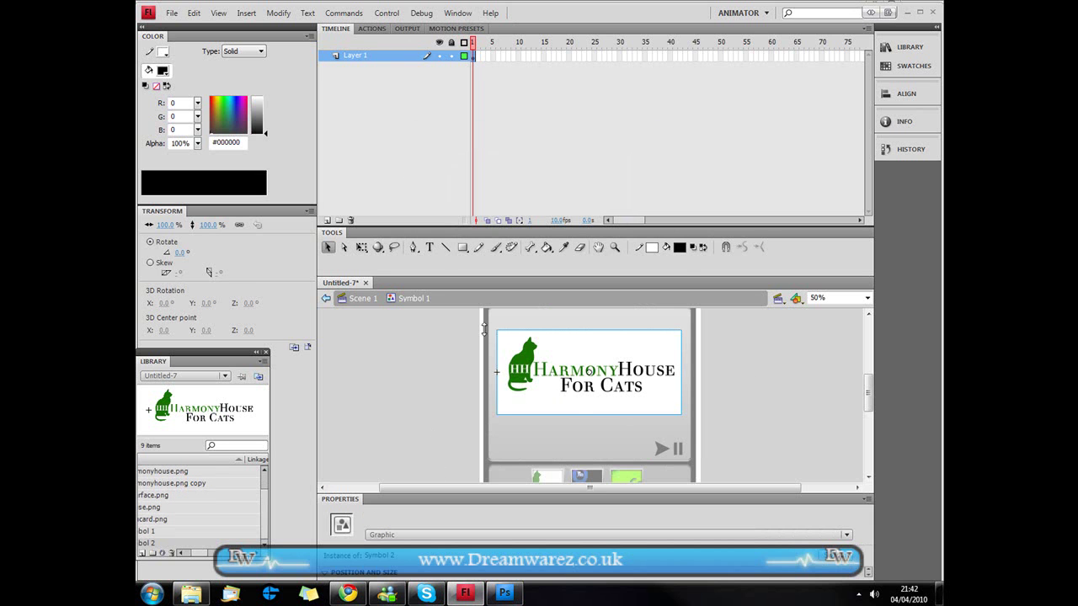
Step: Insert a keyframe at frame 10 of Symbol 1's Layer 1 and create a classic tween from frame 1
right_click(519, 56)
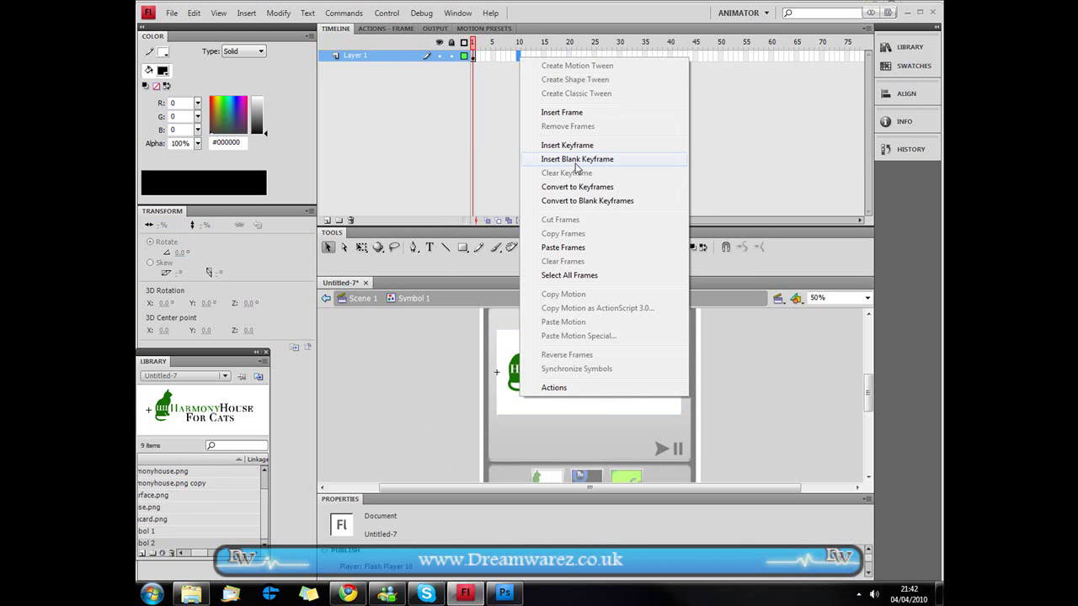
click(576, 148)
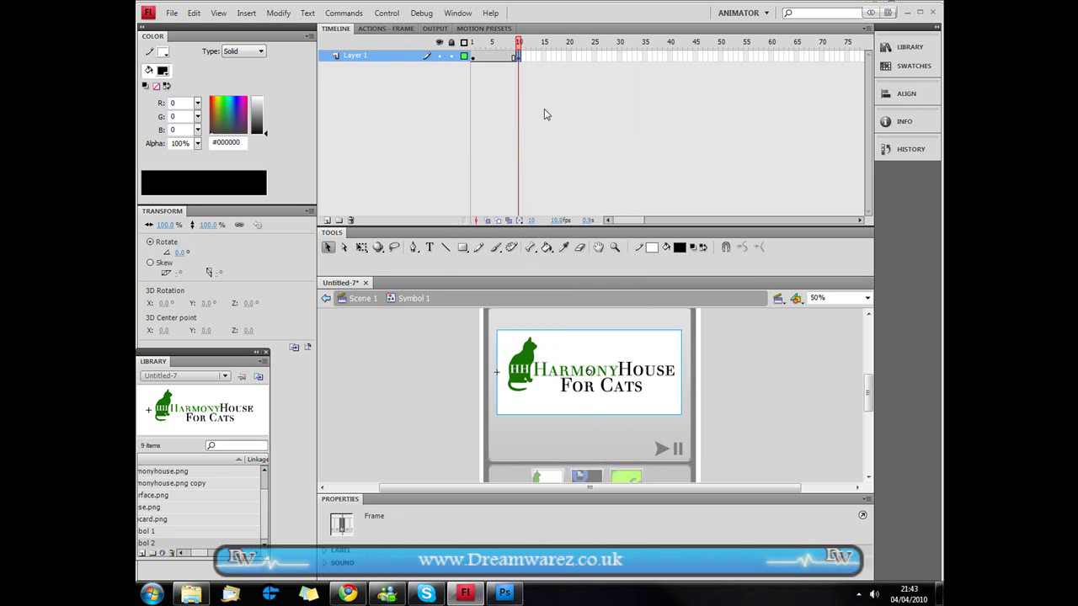
right_click(475, 57)
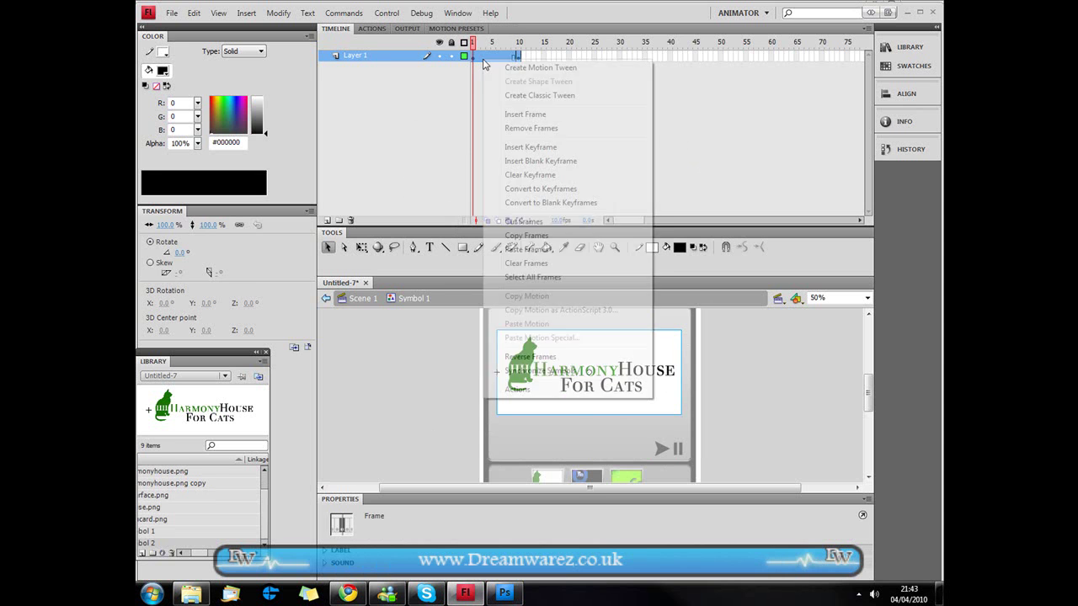
click(505, 95)
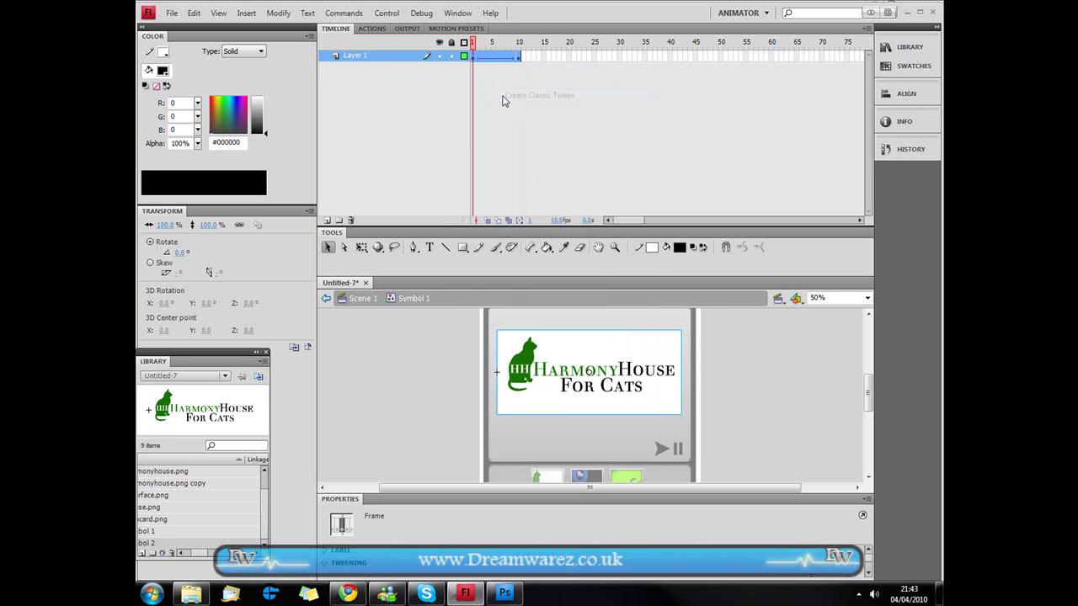
Step: Make the Harmony House image at frame 1 of the tween fully transparent with the Alpha colour effect style
click(474, 57)
drag(411, 492, 422, 426)
click(558, 405)
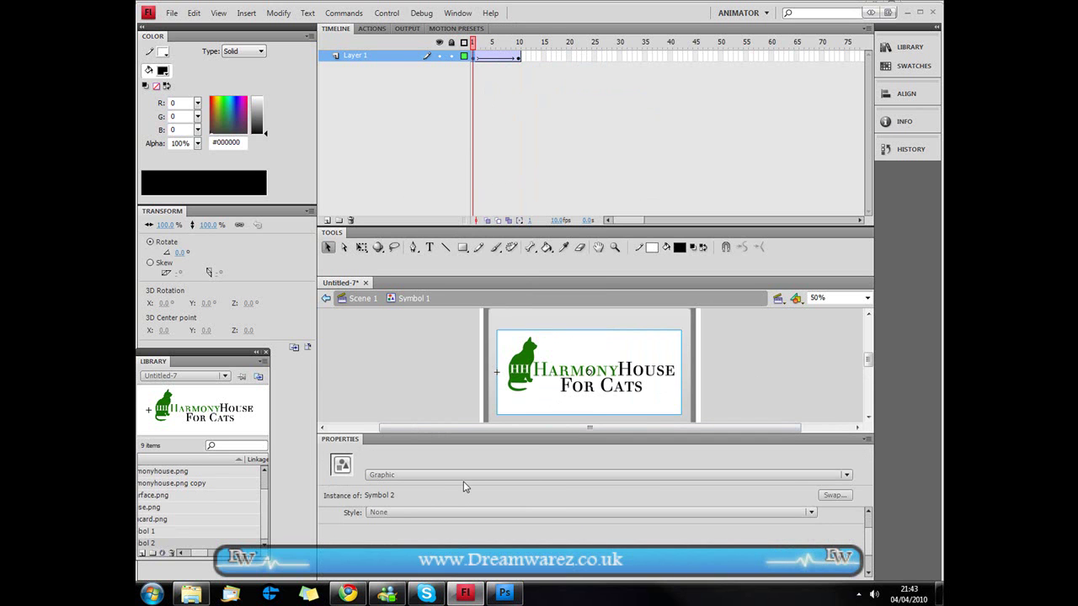
click(367, 477)
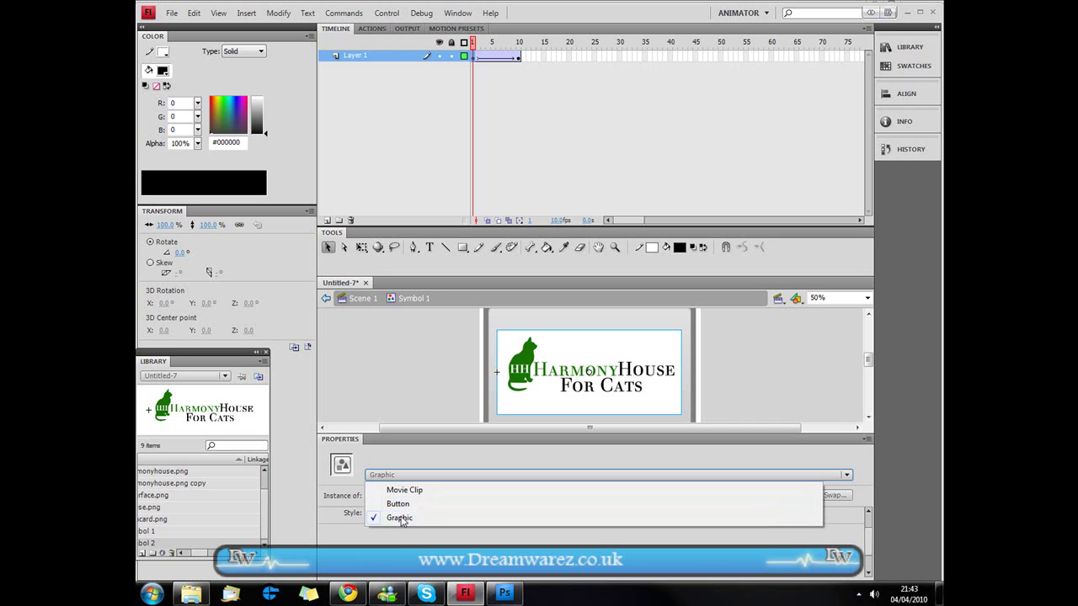
click(395, 516)
click(608, 408)
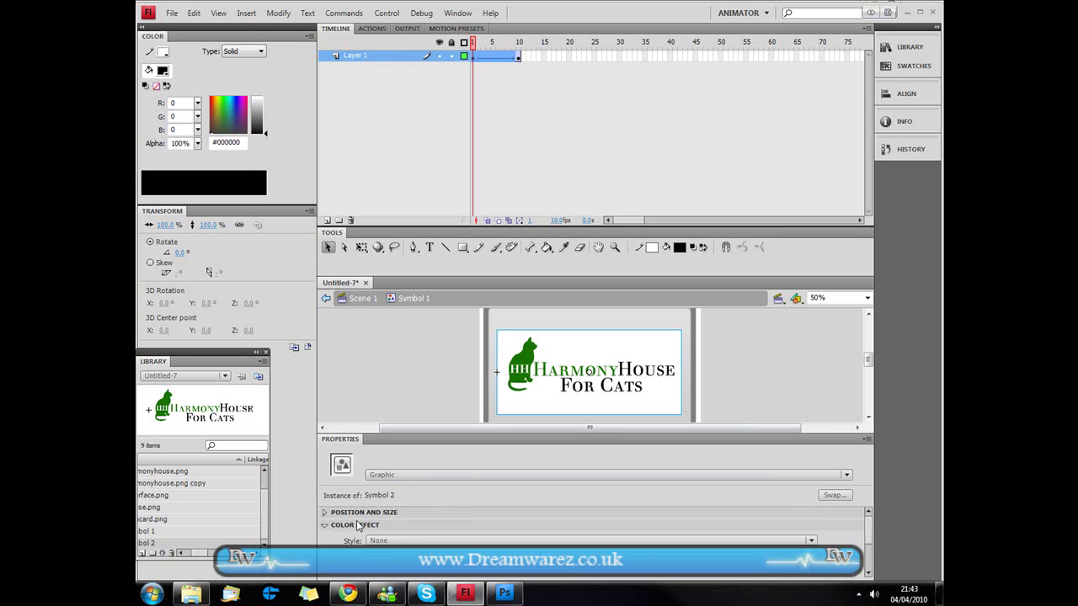
click(396, 540)
click(397, 526)
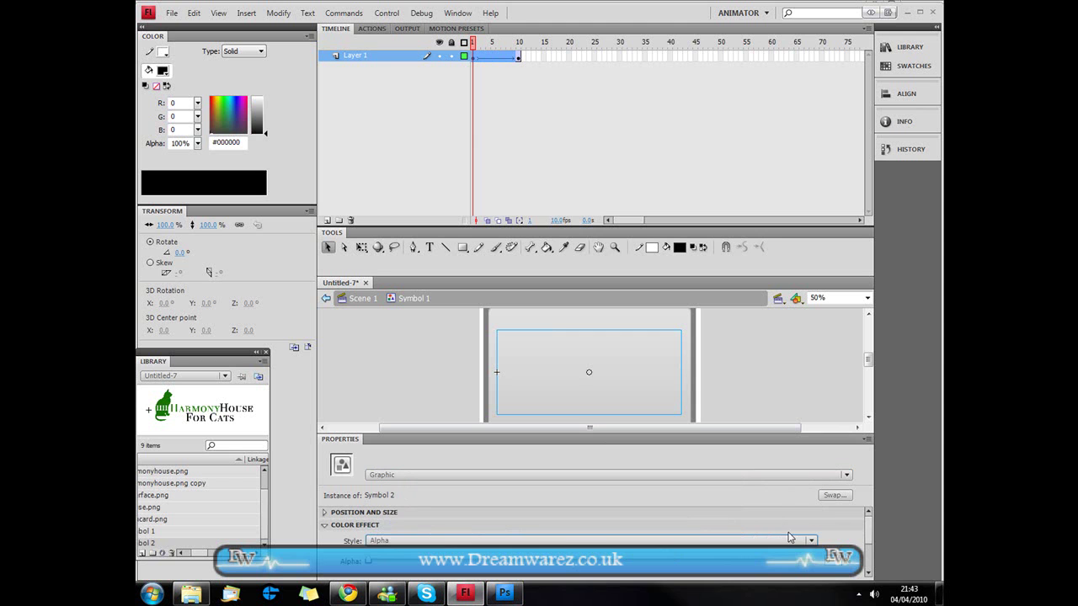
Step: Play the fade-in inside Symbol 1 and return to Scene 1
click(507, 110)
key(Return)
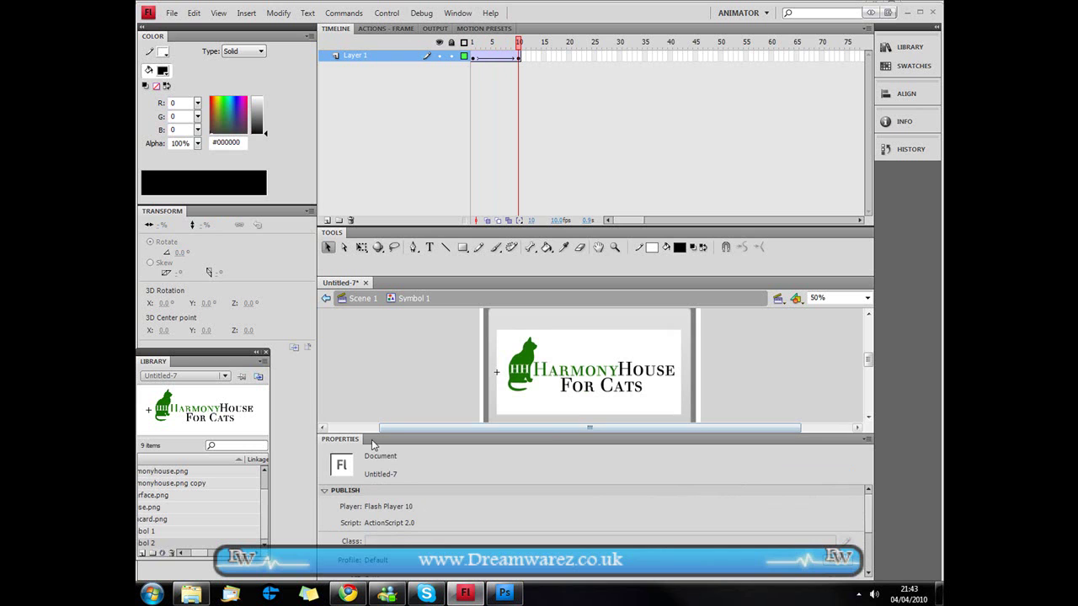
drag(375, 435, 374, 534)
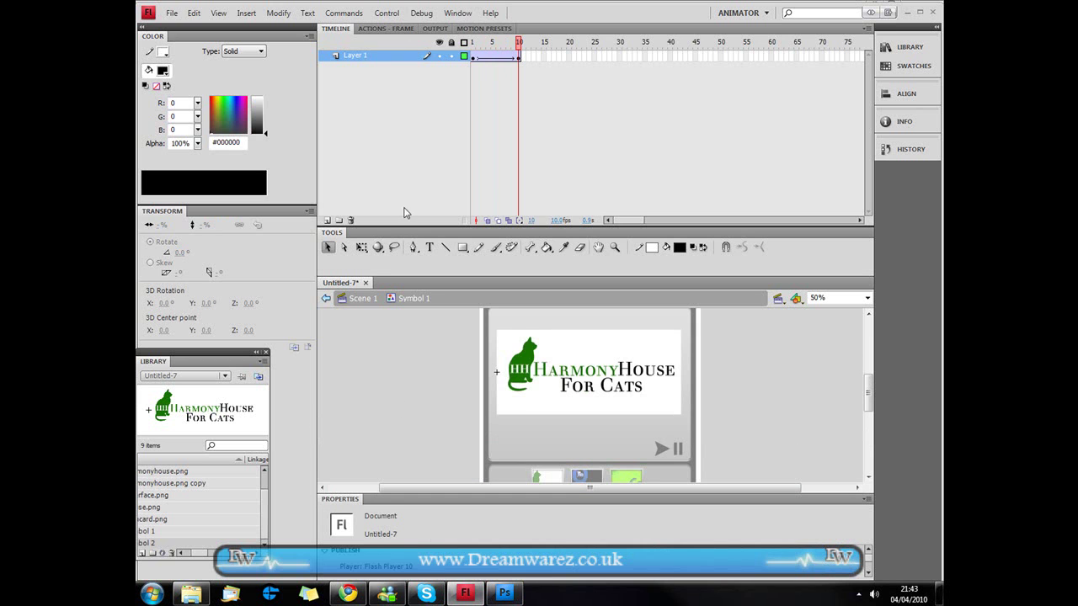
click(357, 300)
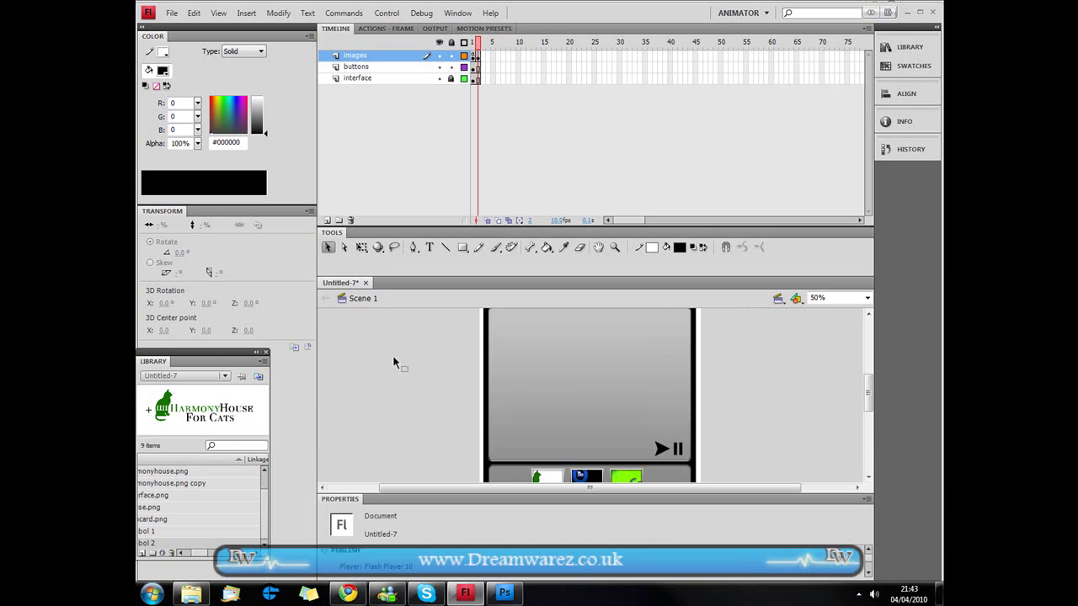
Step: Extend the frame 2 image on the images layer to frame 11 and play back the fade-in on the main timeline
scroll(659, 430, down, 3)
click(477, 57)
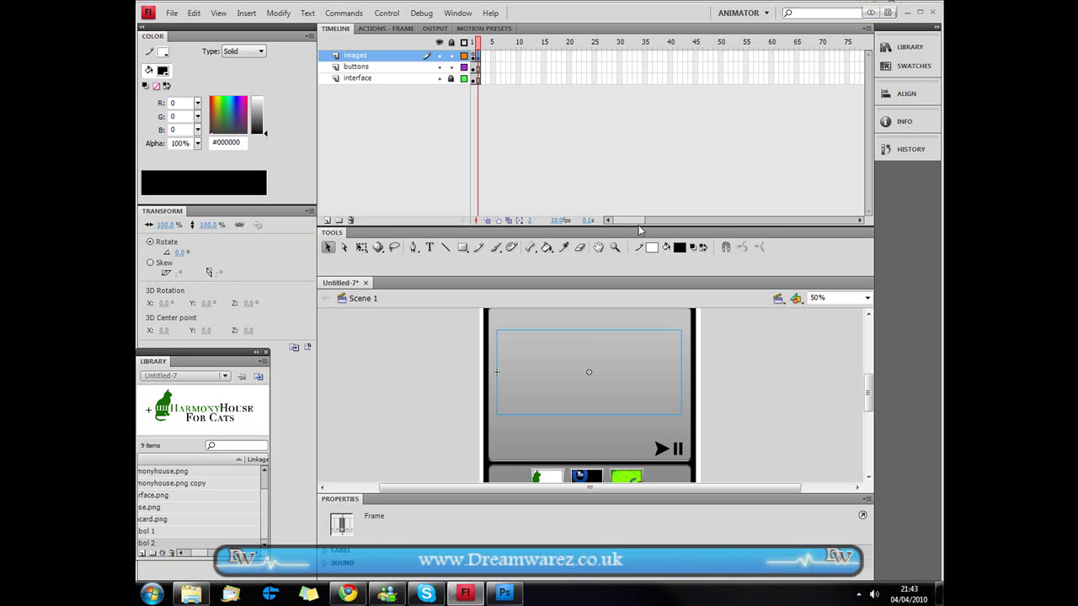
key(F5)
key(F5)
key(F5)
key(F5)
key(F5)
key(F5)
key(F5)
key(F5)
click(523, 58)
click(519, 61)
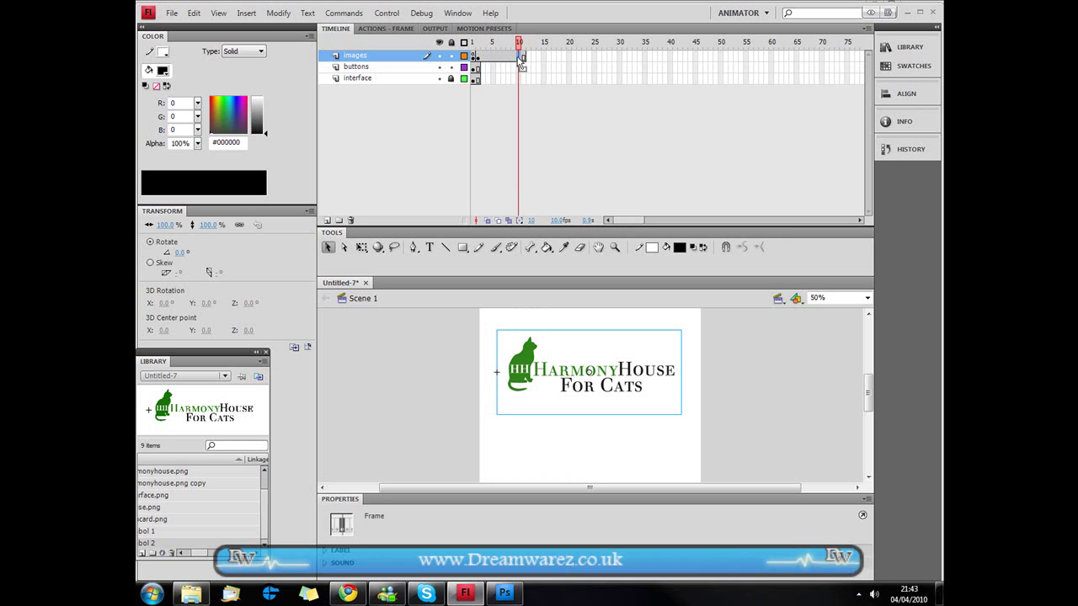
click(513, 59)
click(523, 57)
key(Return)
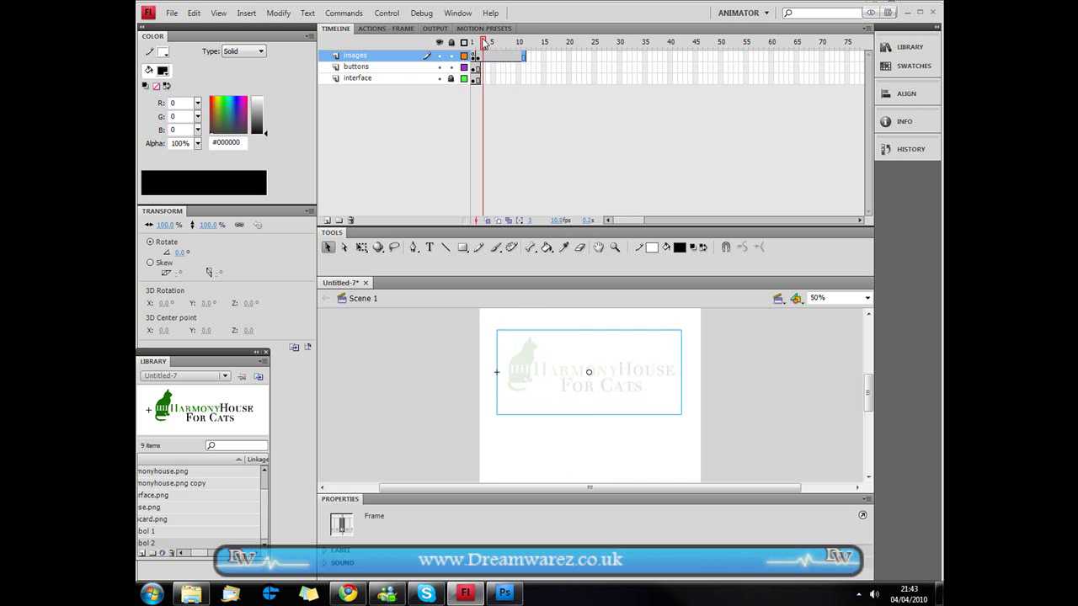
Step: Insert a keyframe at frame 11 of the images layer and extend the buttons and interface layers to frame 11
right_click(525, 57)
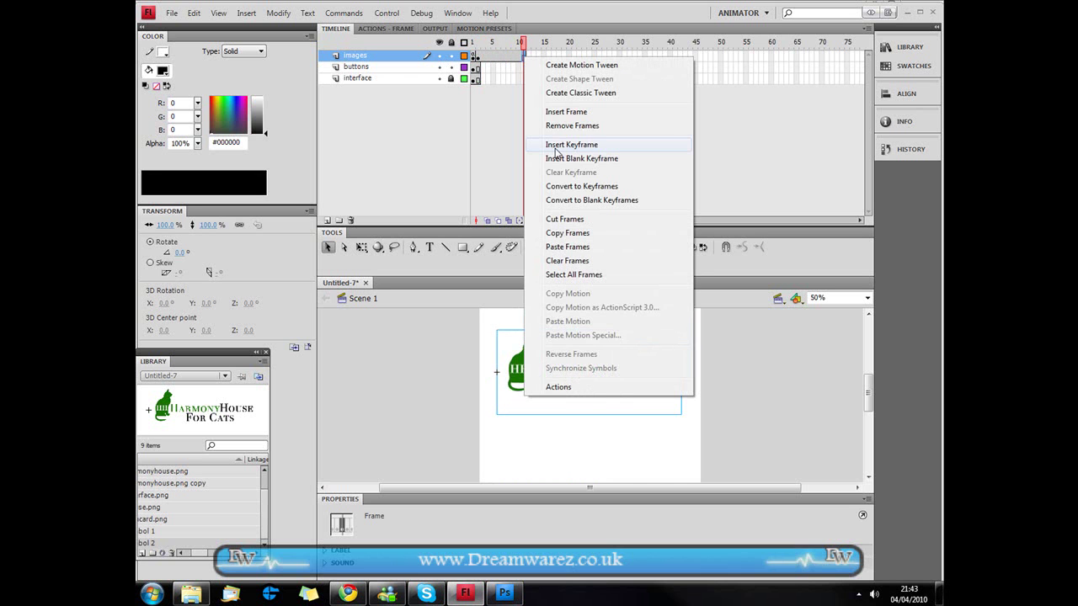
click(571, 145)
click(524, 66)
key(F5)
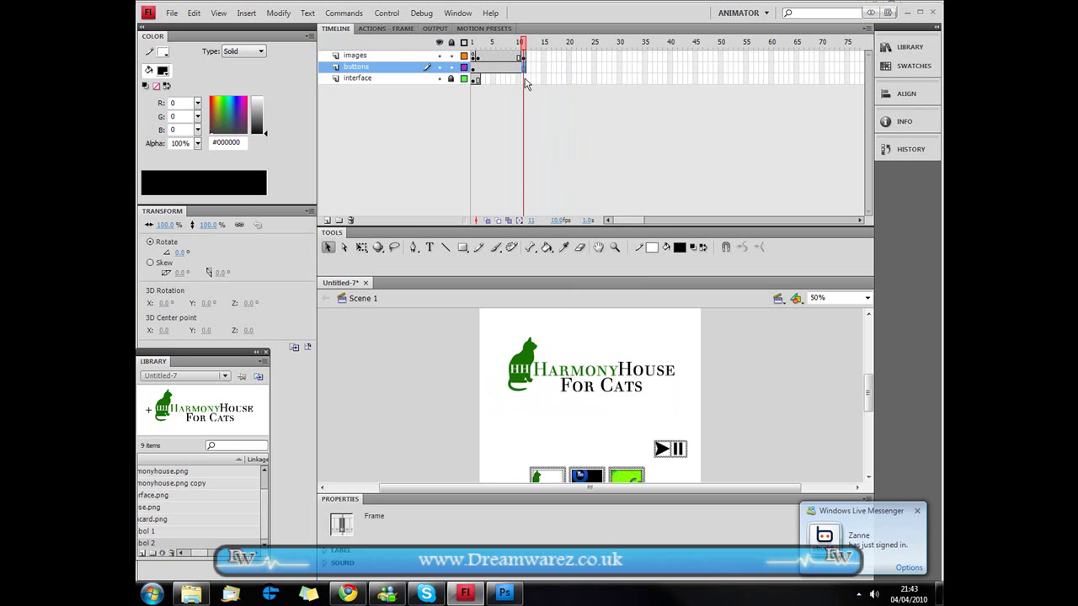
click(524, 77)
key(F5)
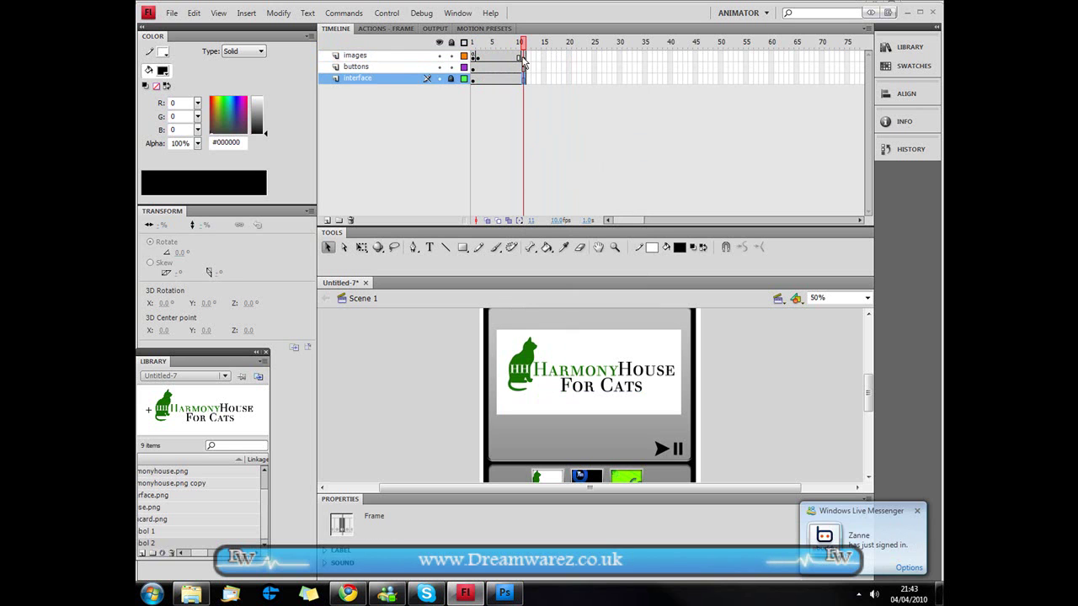
Step: Add a stop(); action to the frame 11 keyframe of the images layer
click(522, 57)
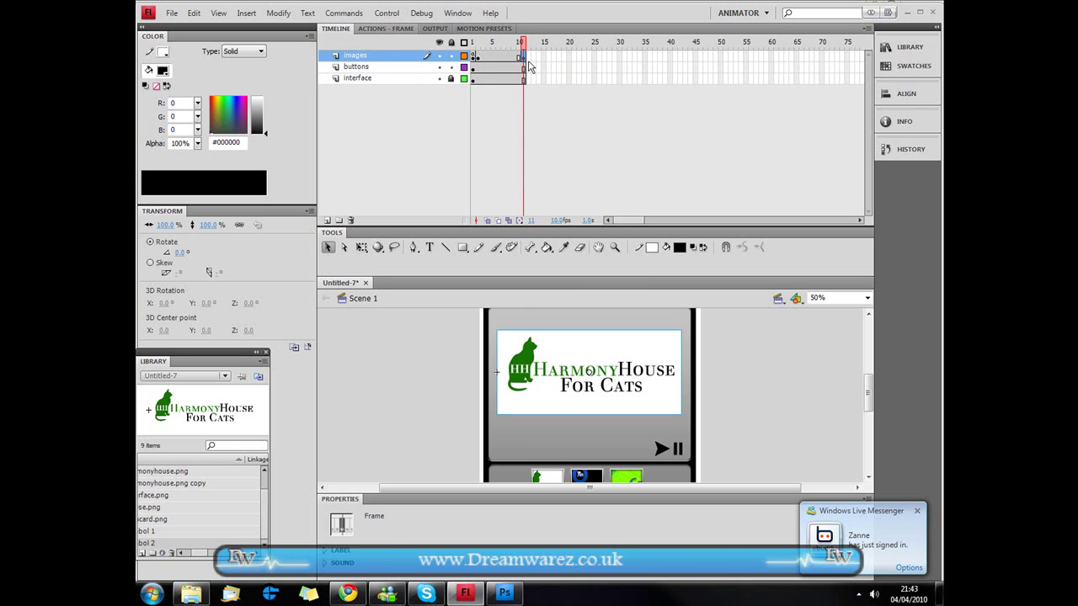
click(388, 28)
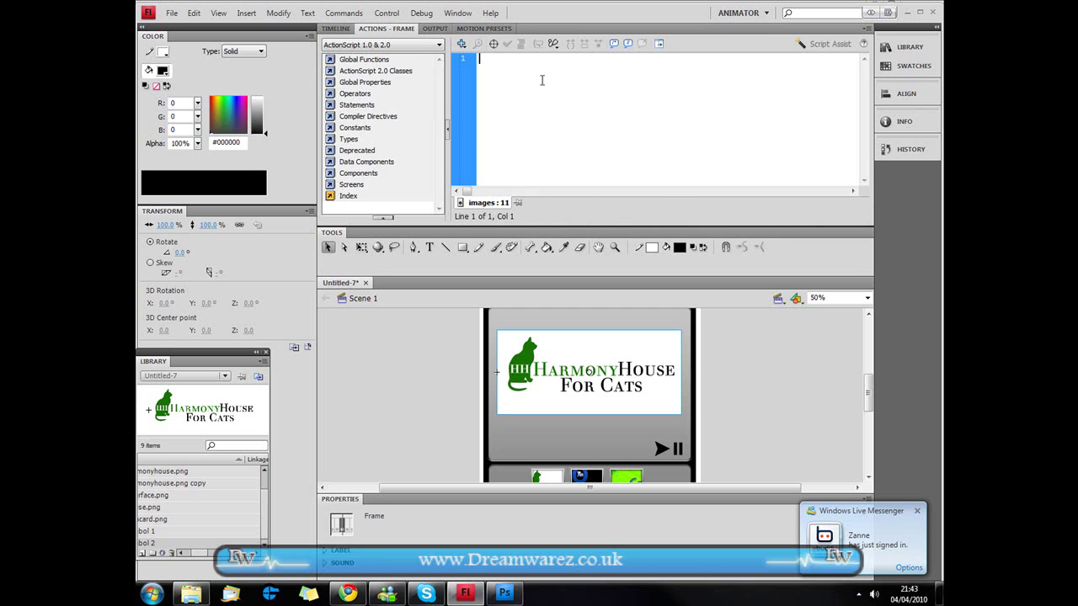
text(stop();)
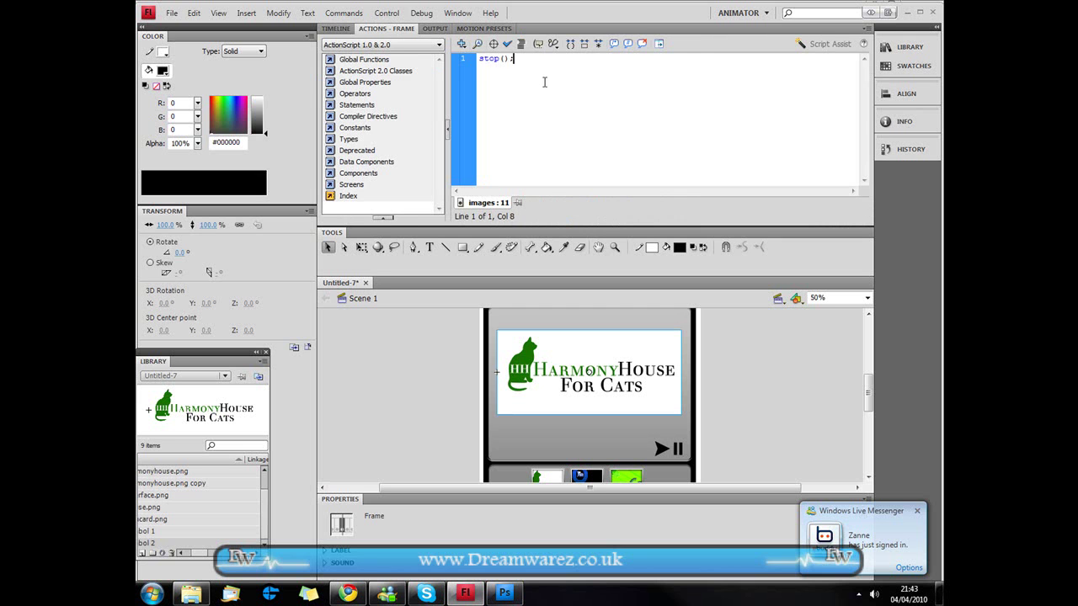
click(335, 28)
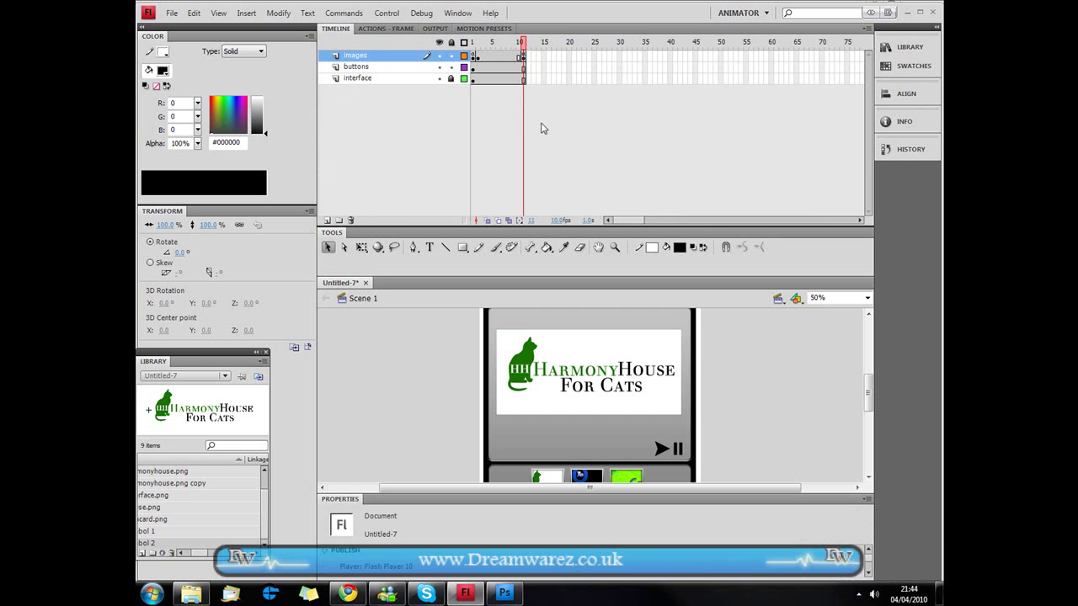
Step: Convert the Harmony House thumbnail below the main image into a Button symbol
click(553, 477)
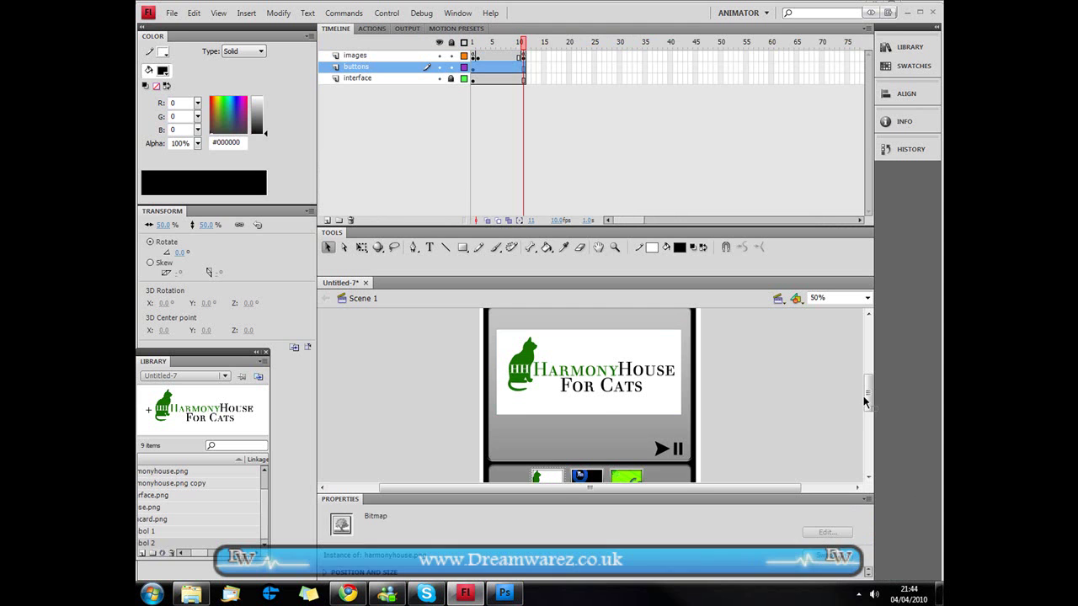
scroll(865, 403, down, 2)
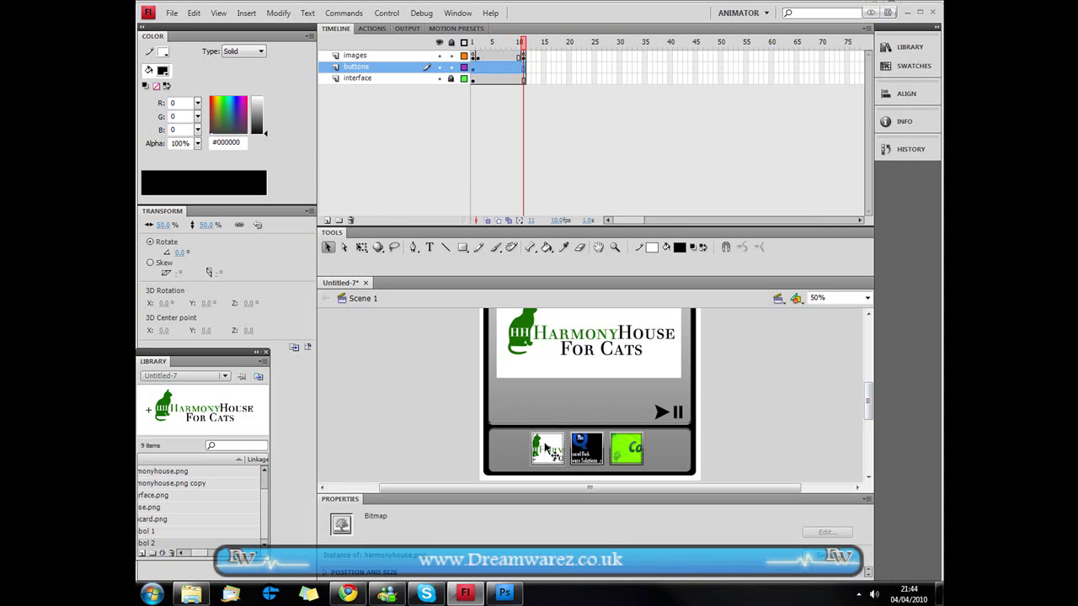
key(F8)
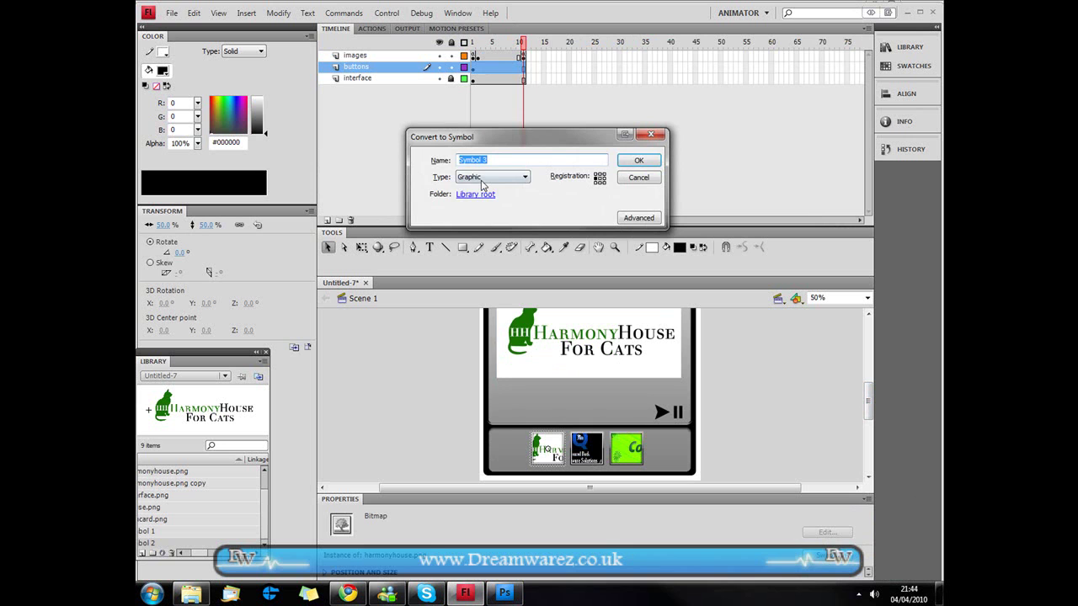
click(485, 177)
click(476, 197)
drag(498, 160, 433, 162)
key(Return)
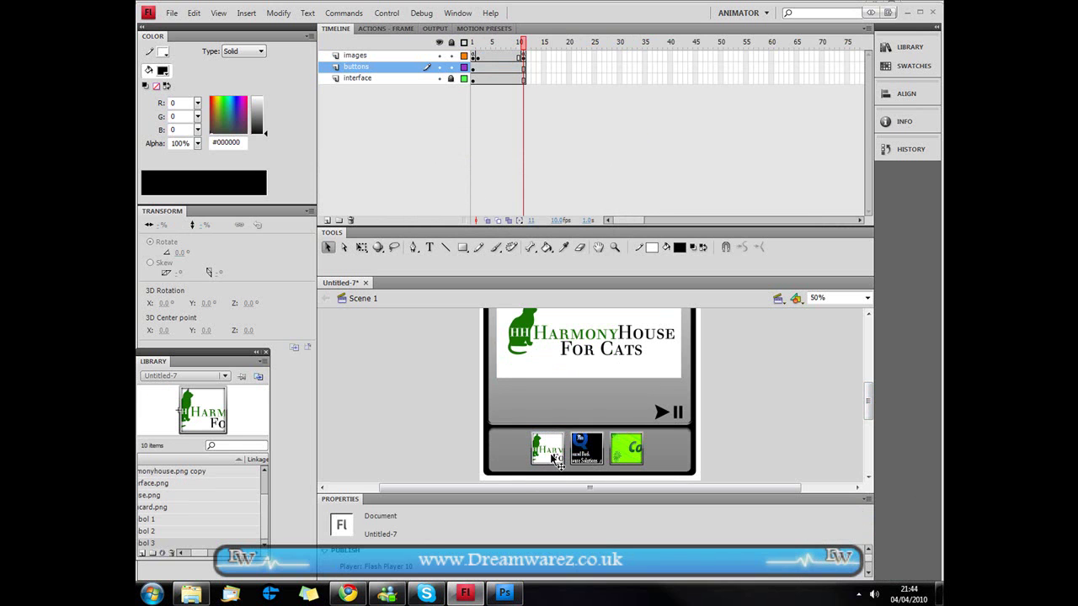
Step: Give the Harmony House thumbnail button the script on(release){ gotoAndPlay(2); } and return to the timeline
click(390, 29)
text(on)
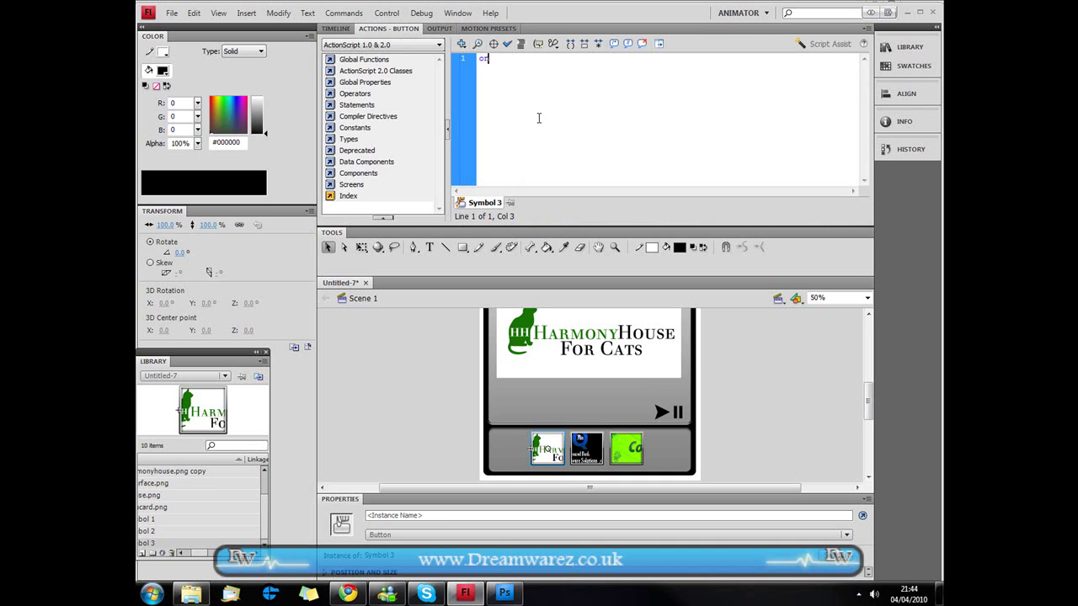
text((release){)
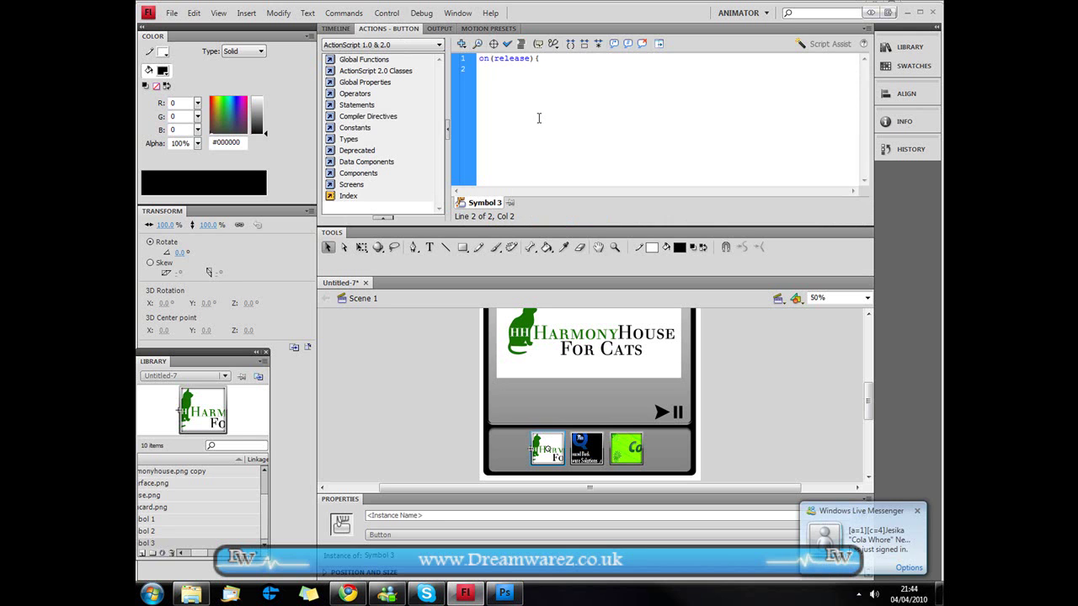
text(toAndPle)
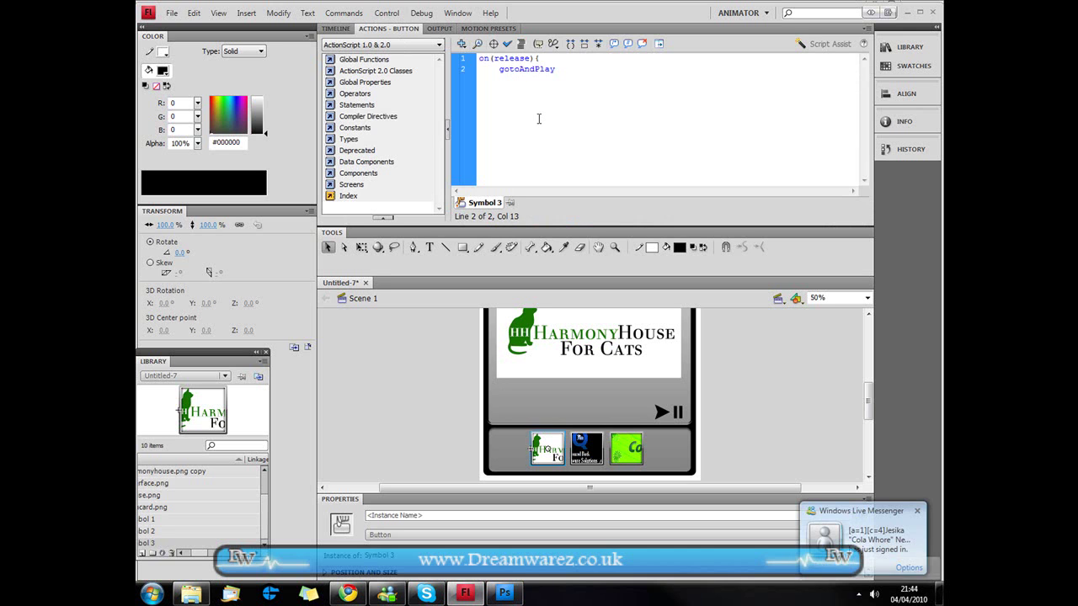
text(y)
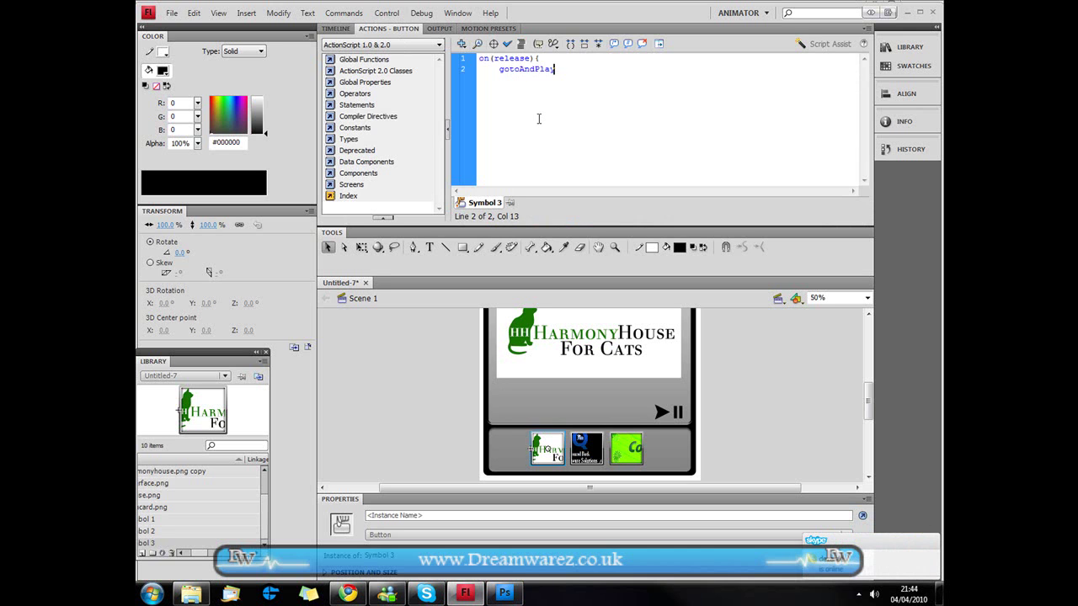
text(()
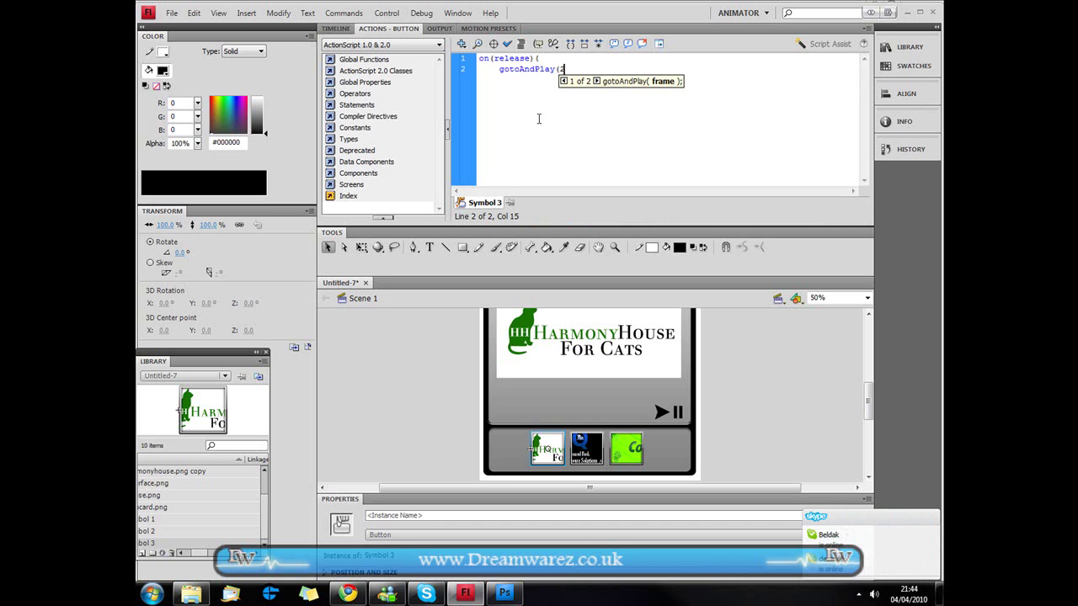
text(2);)
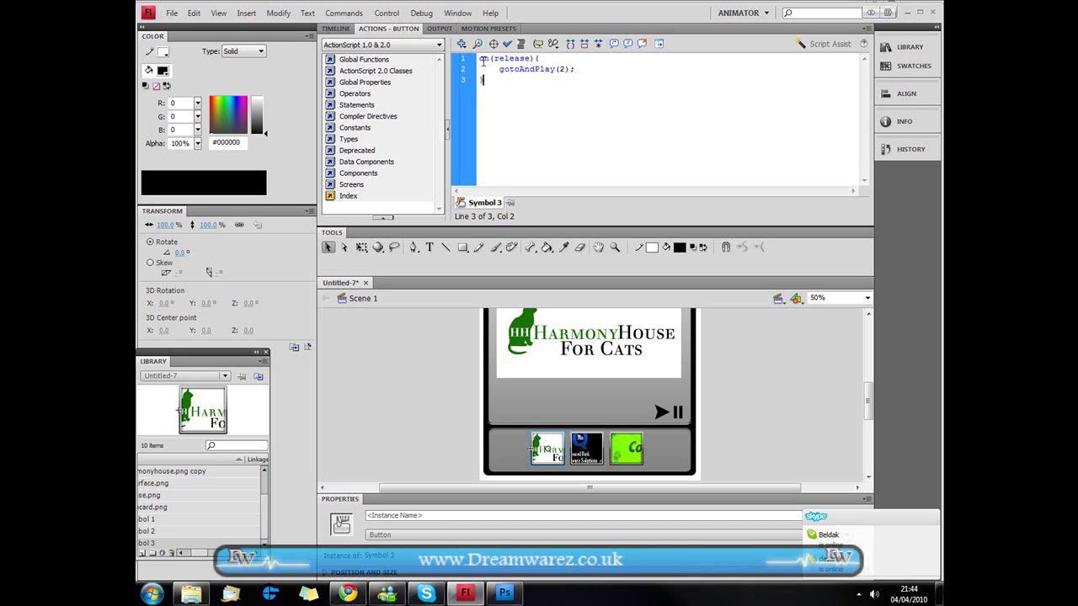
drag(480, 60, 521, 61)
click(521, 61)
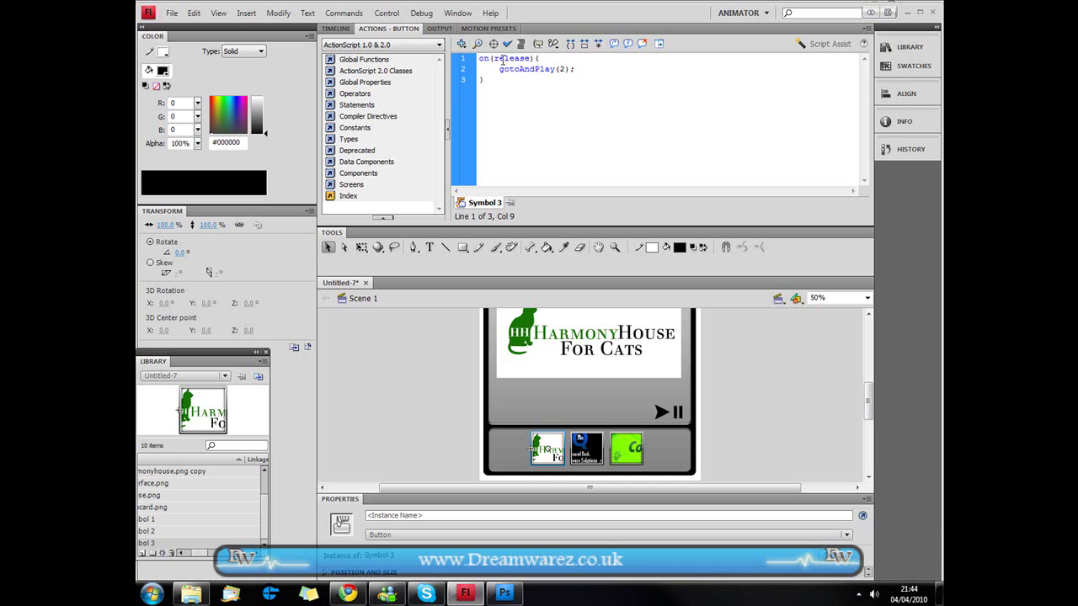
drag(503, 70, 560, 71)
click(562, 71)
click(339, 28)
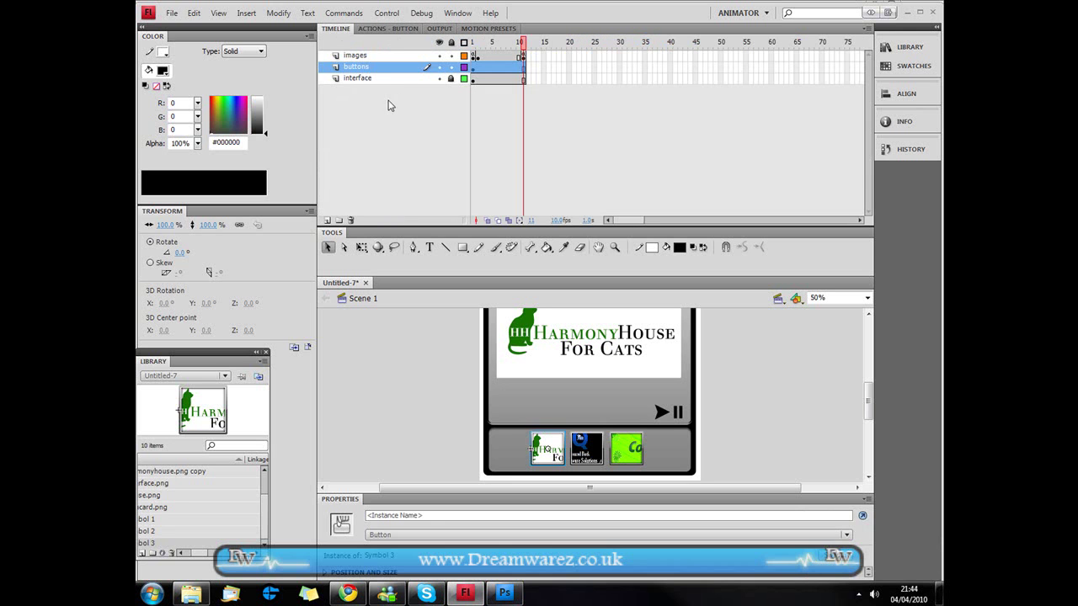
Step: Test the movie, try the Harmony House thumbnail button, and close the preview
click(724, 369)
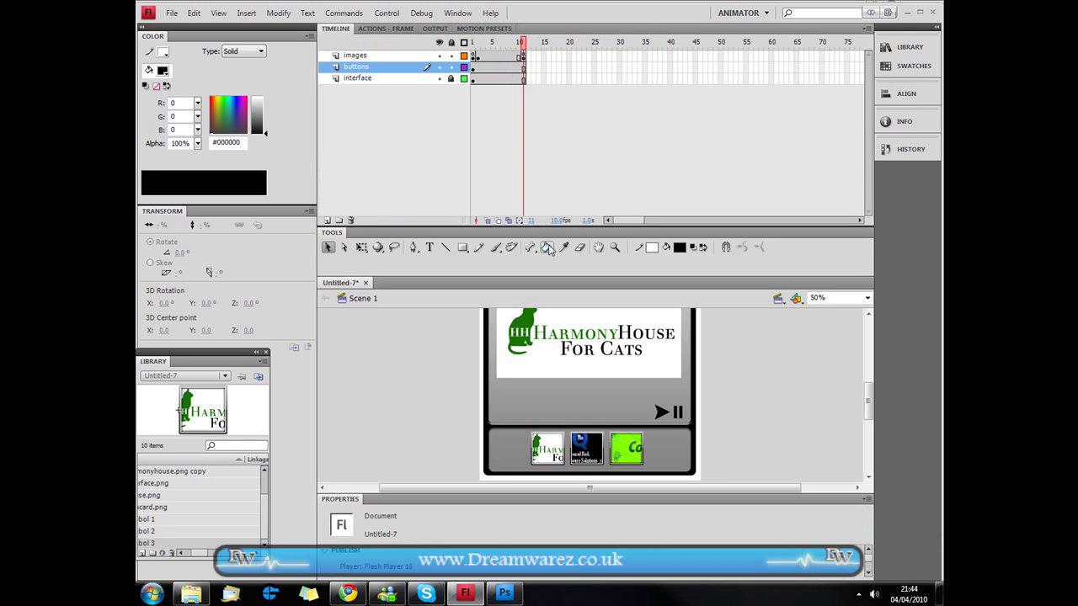
key(ctrl+Return)
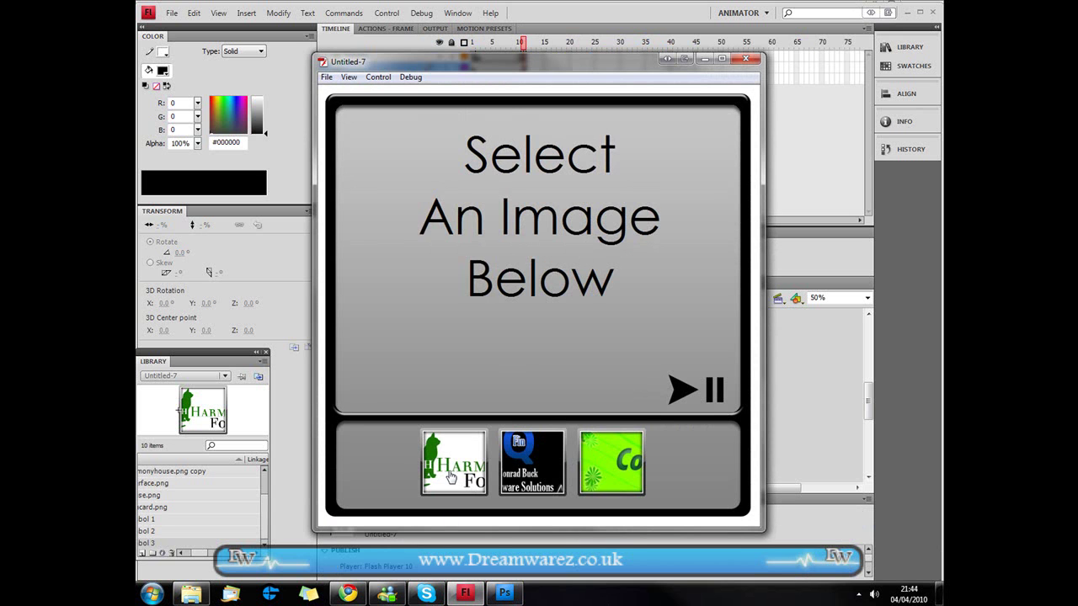
click(453, 477)
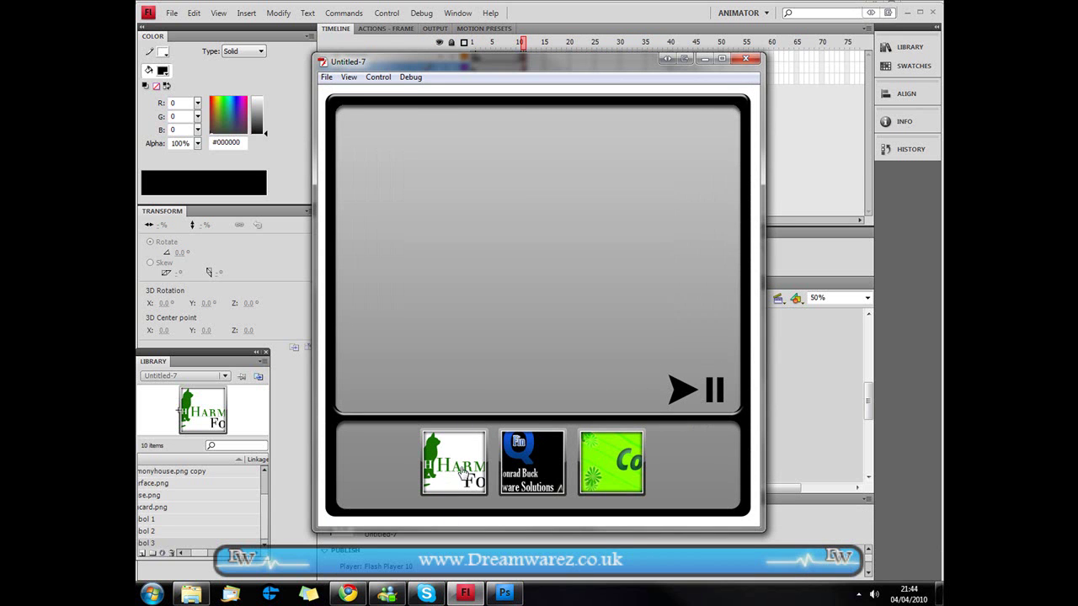
click(745, 58)
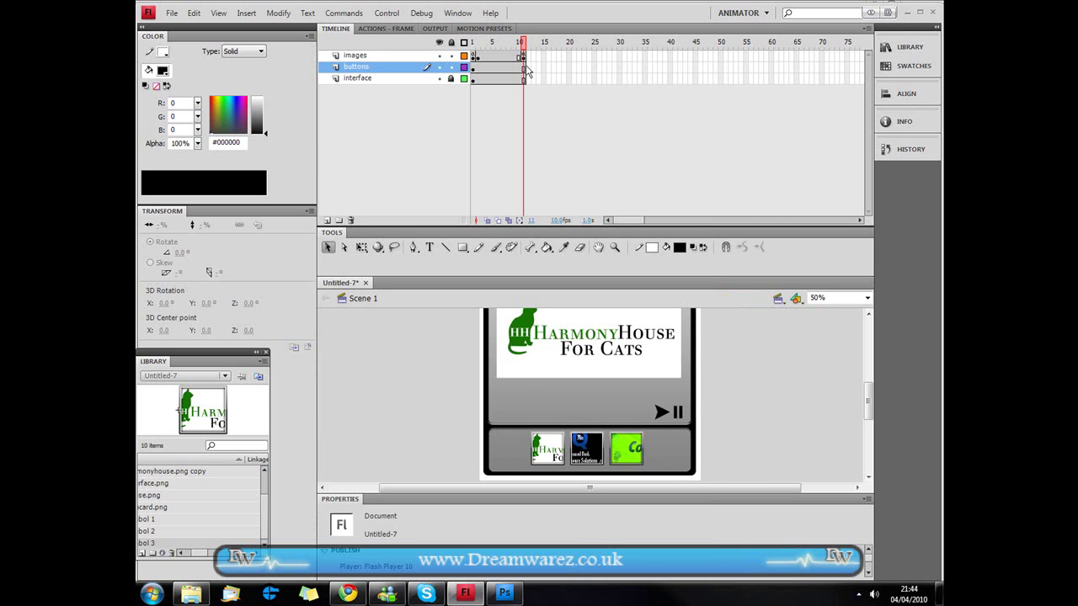
Step: Insert a blank keyframe at frame 12 of the images layer and extend the buttons and interface layers to frame 12
click(527, 55)
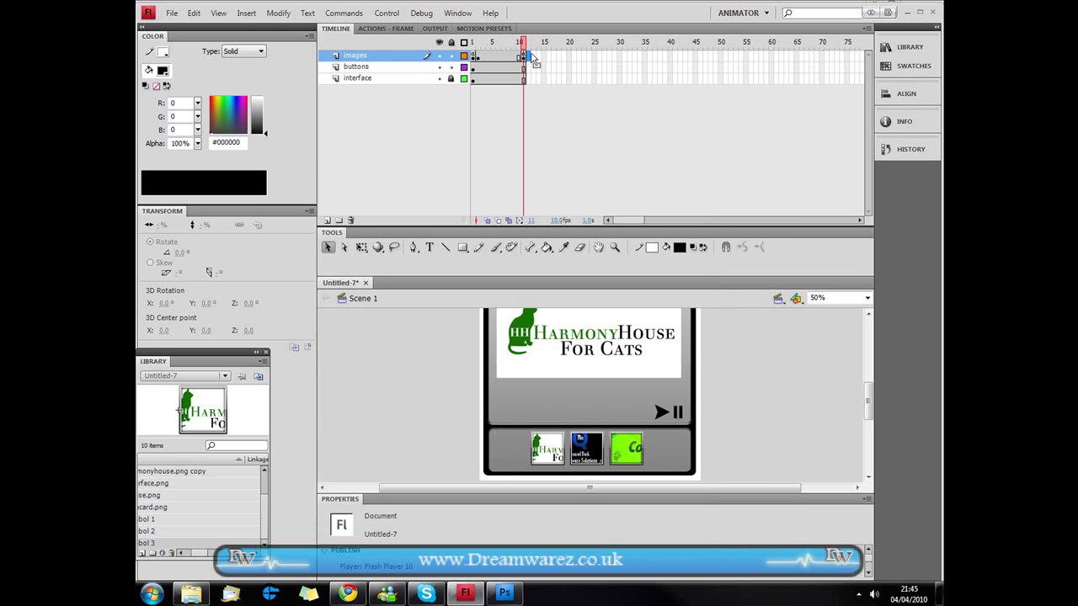
right_click(530, 57)
click(581, 198)
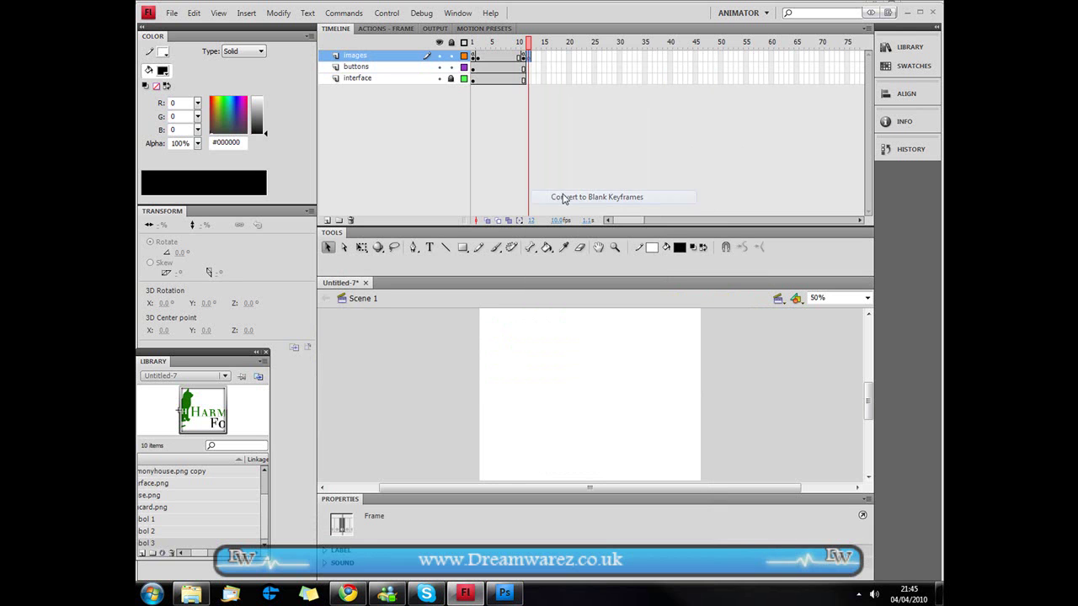
click(529, 68)
key(F5)
click(530, 80)
key(F5)
click(528, 57)
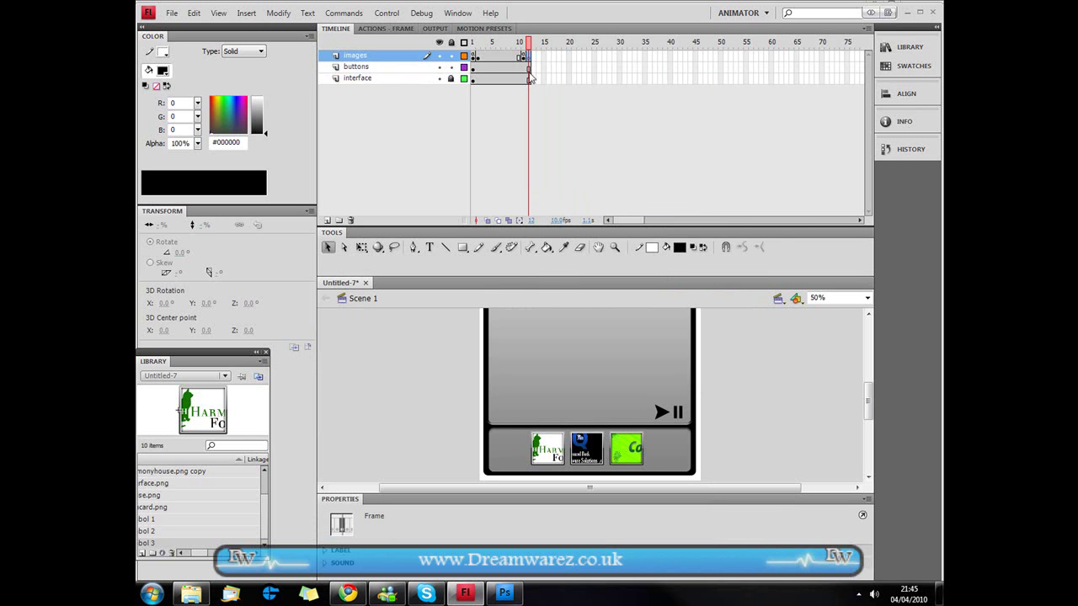
Step: Import the qfincard image into frame 12 of the images layer without replacing existing library items, and move it over the display area
key(ctrl+r)
click(661, 236)
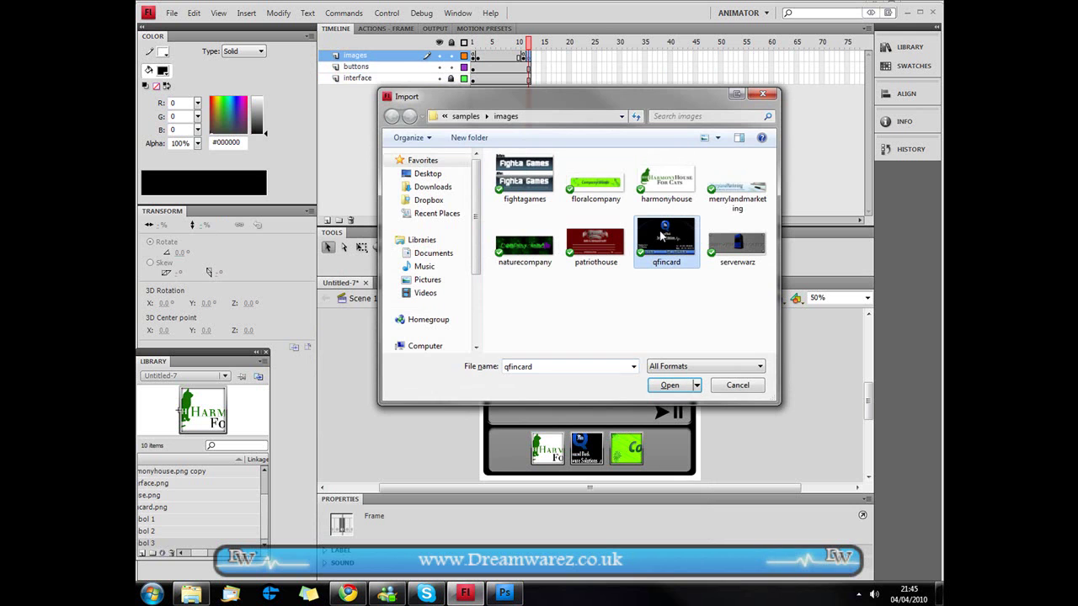
key(Return)
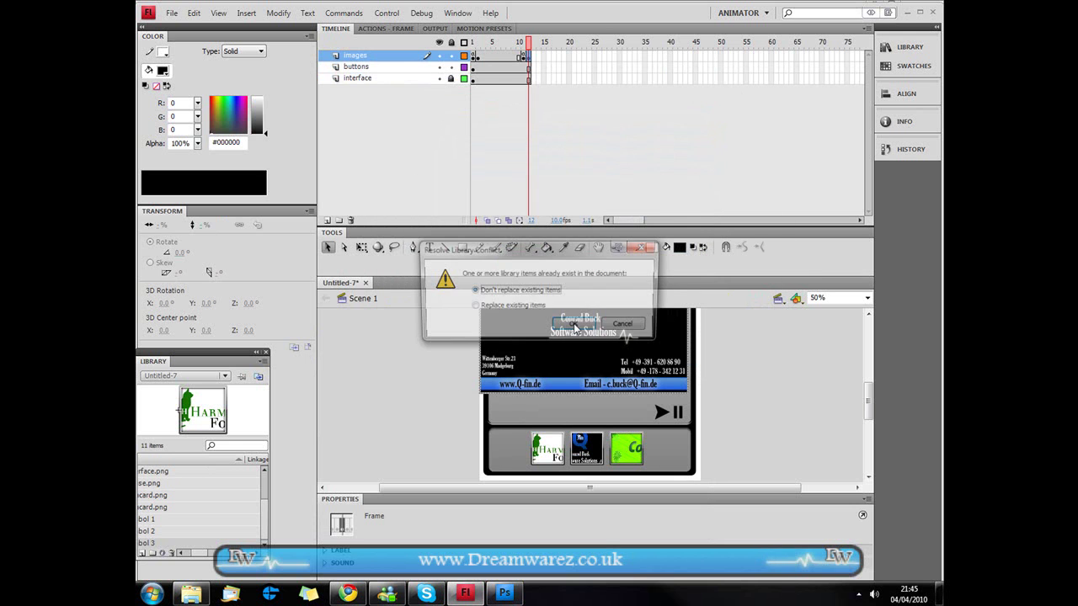
click(564, 326)
drag(598, 358, 602, 362)
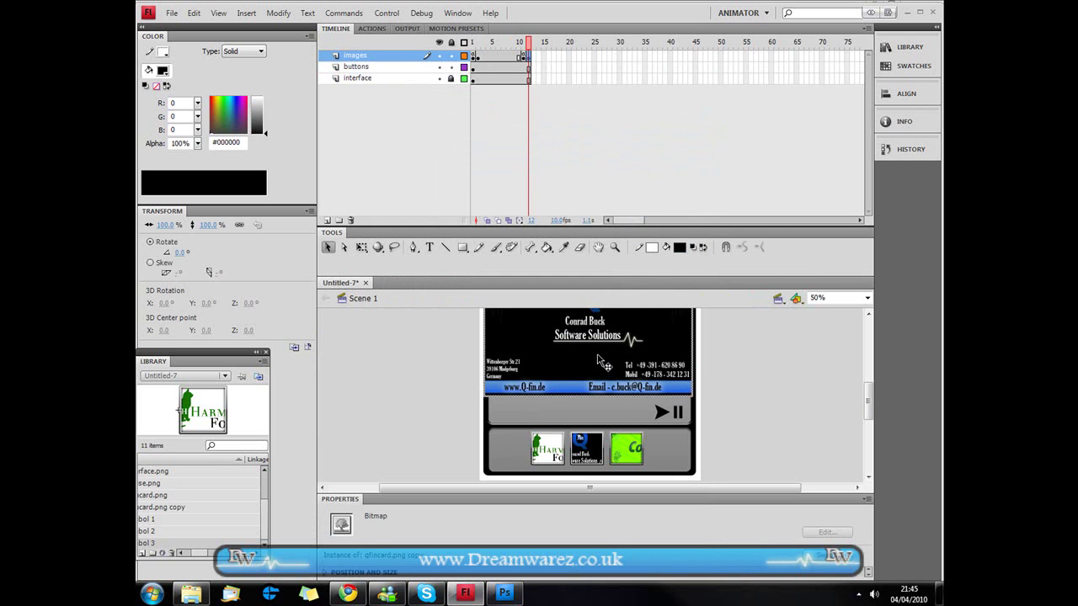
Step: Scale the qfincard image to 90% and position it inside the gallery's display area
click(166, 225)
text(90)
key(Return)
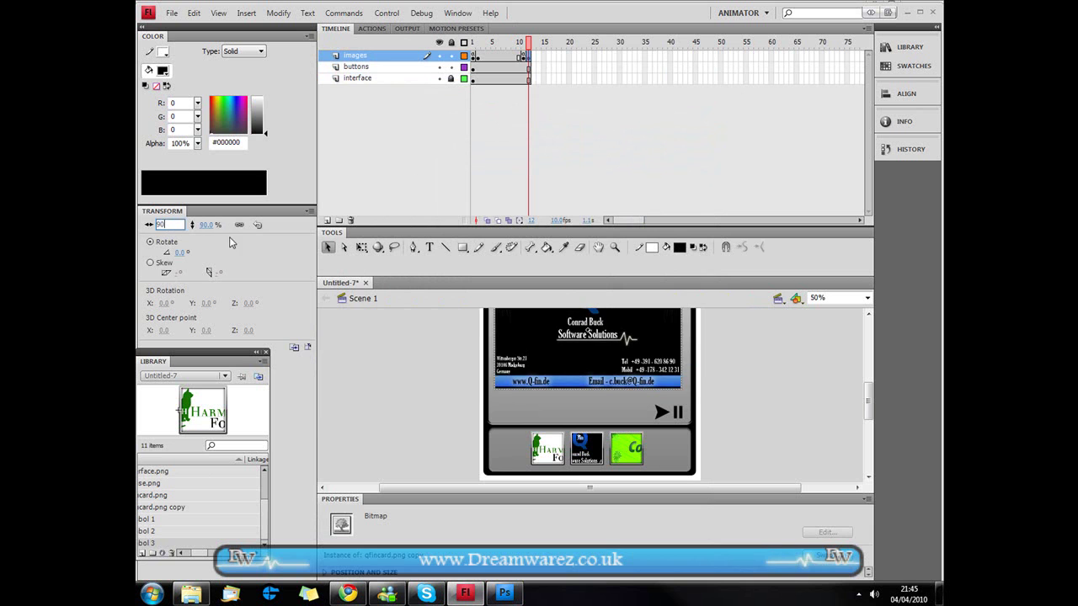
click(691, 350)
scroll(712, 377, up, 2)
drag(621, 394, 624, 402)
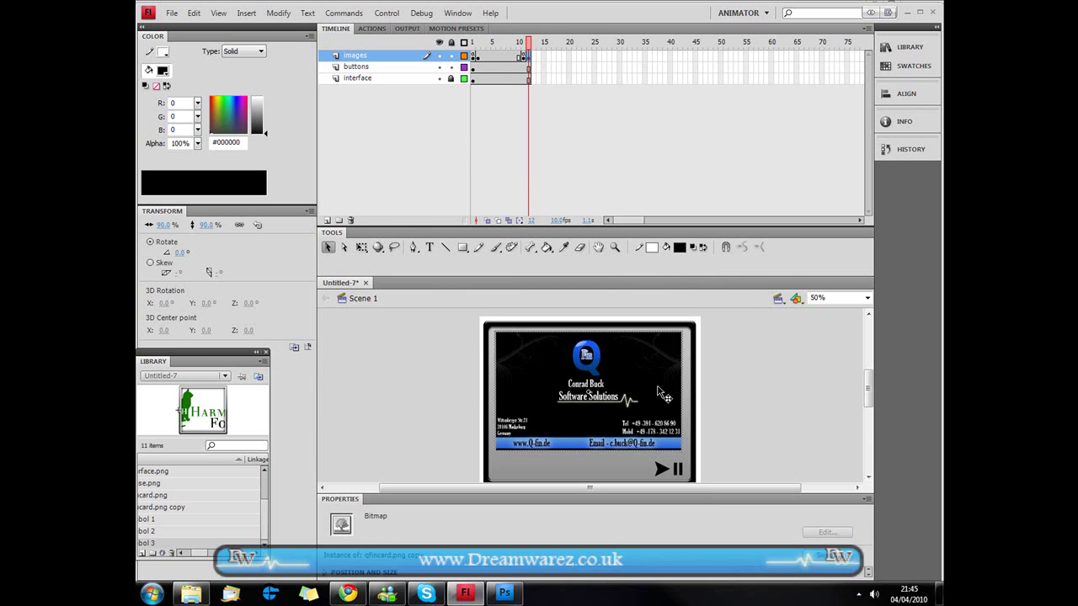
click(748, 406)
scroll(748, 406, down, 1)
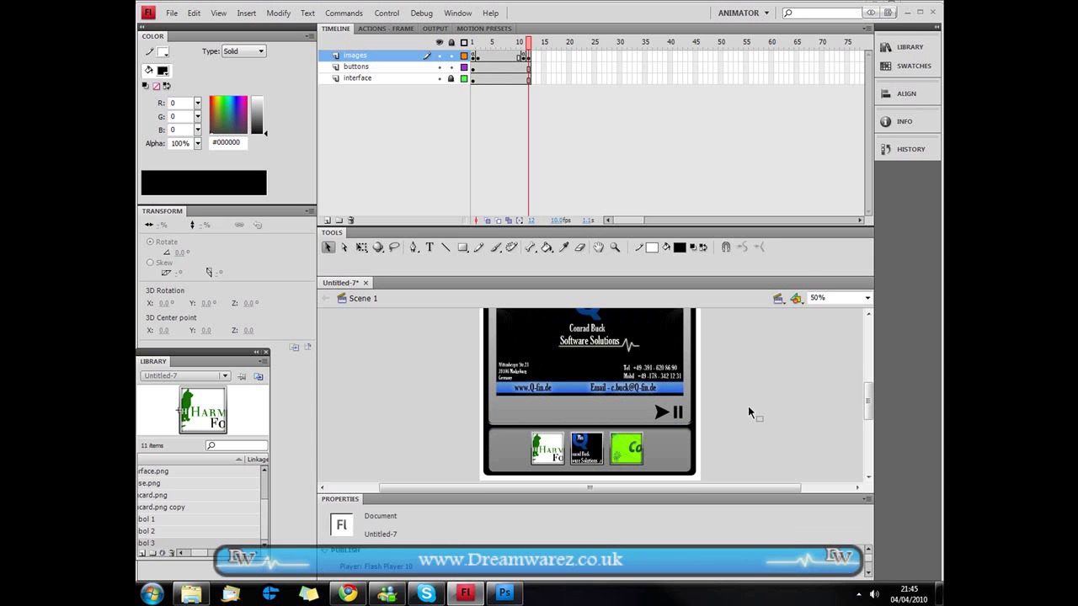
Step: Convert the qfincard image at frame 12 into a symbol
right_click(636, 377)
click(613, 379)
right_click(615, 381)
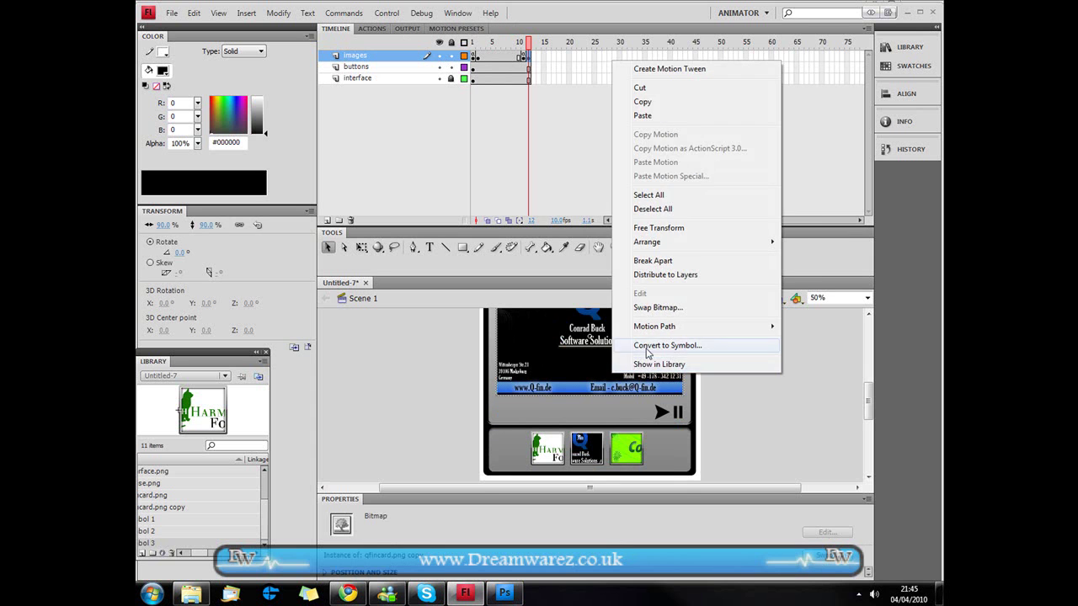
click(647, 346)
click(633, 165)
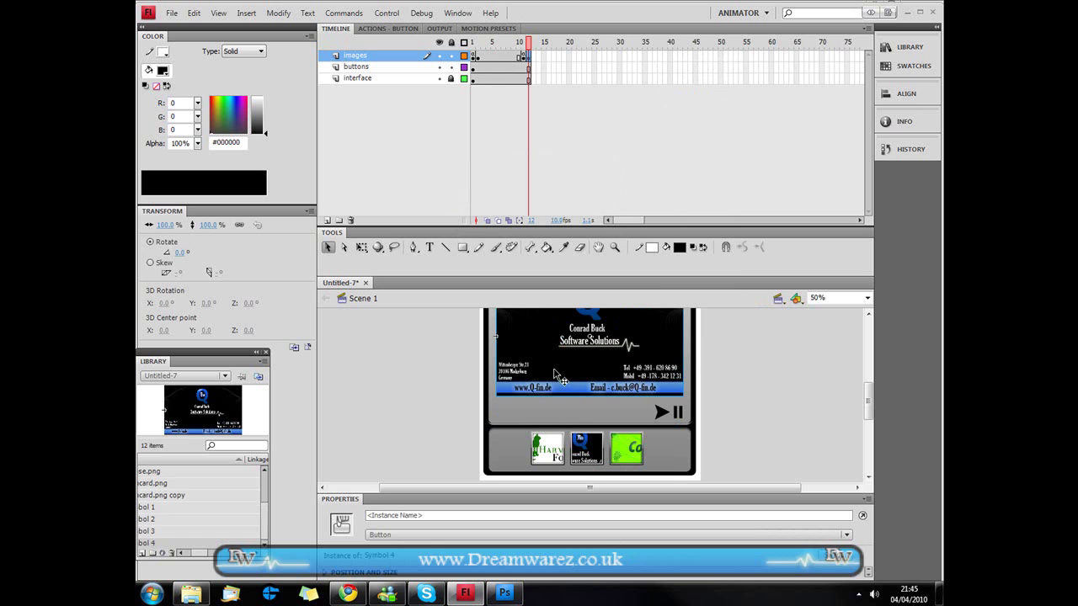
Step: Change the qfincard symbol instance's behaviour to Graphic, look inside the symbol, and return to Scene 1
click(385, 536)
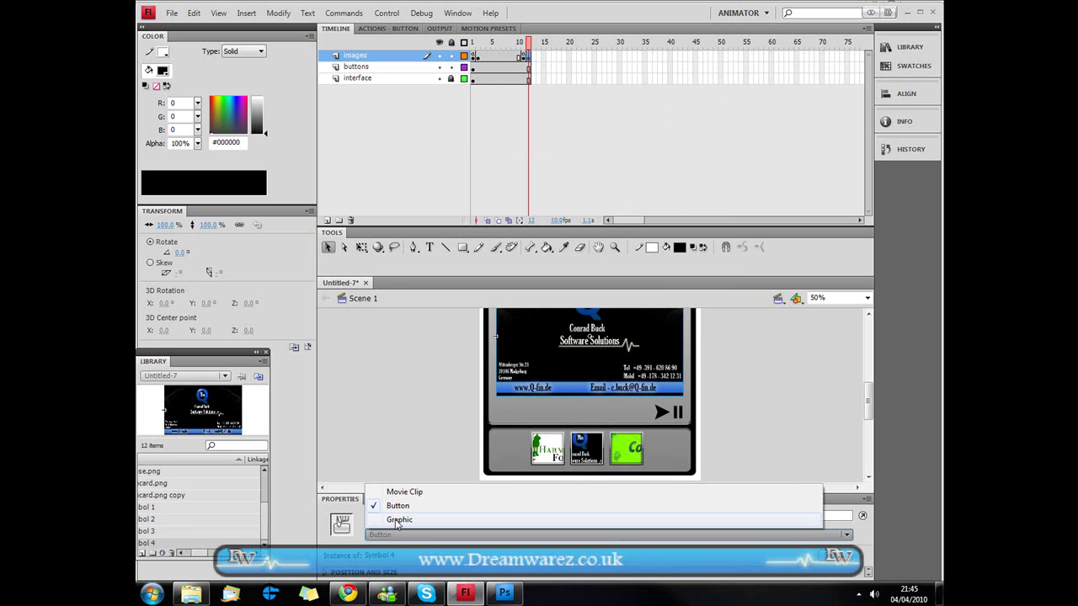
click(396, 521)
click(397, 405)
click(558, 375)
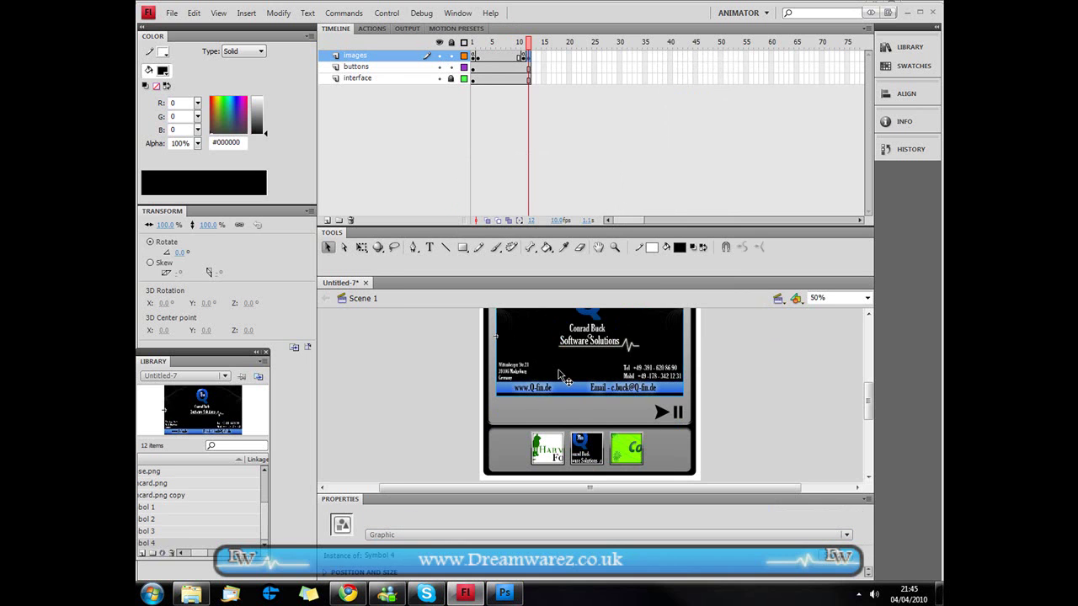
double_click(558, 374)
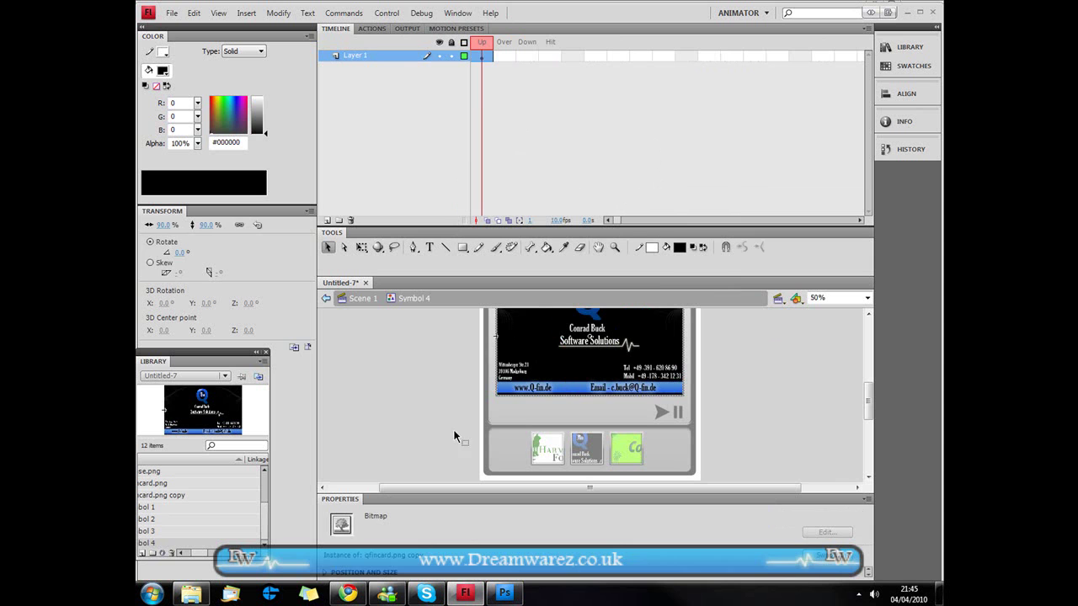
double_click(531, 360)
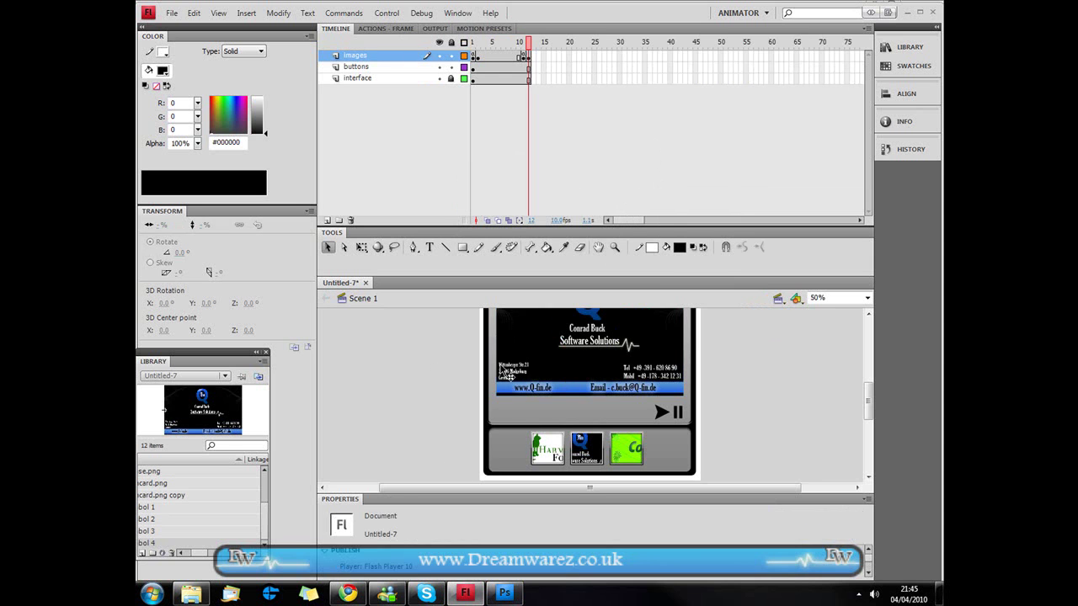
Step: Undo the conversion of the qfincard image at frame 12 into a symbol
click(510, 365)
key(ctrl+z)
click(799, 417)
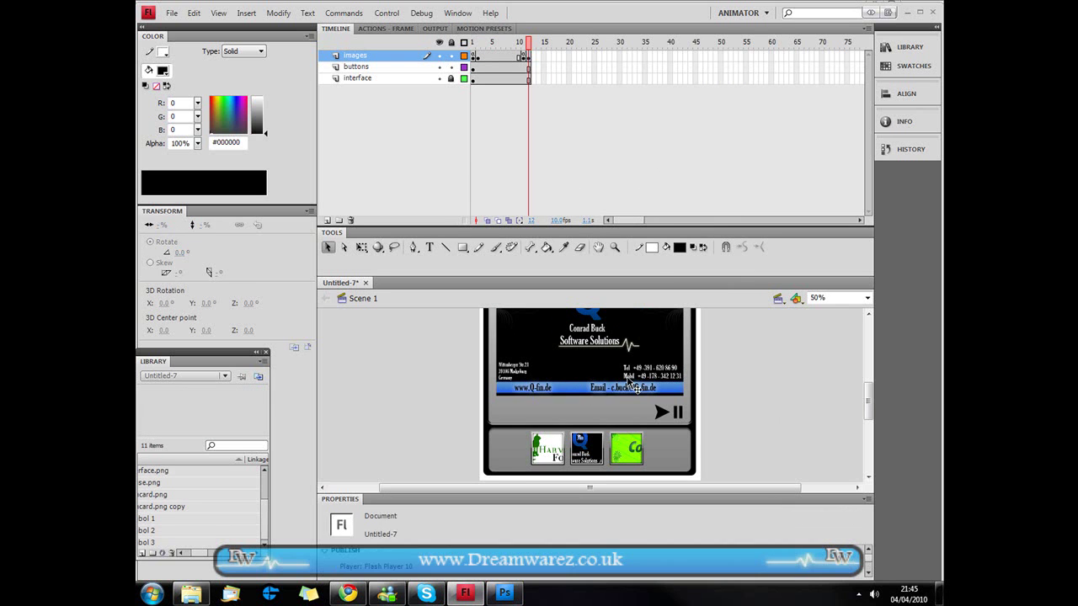
click(628, 379)
key(F8)
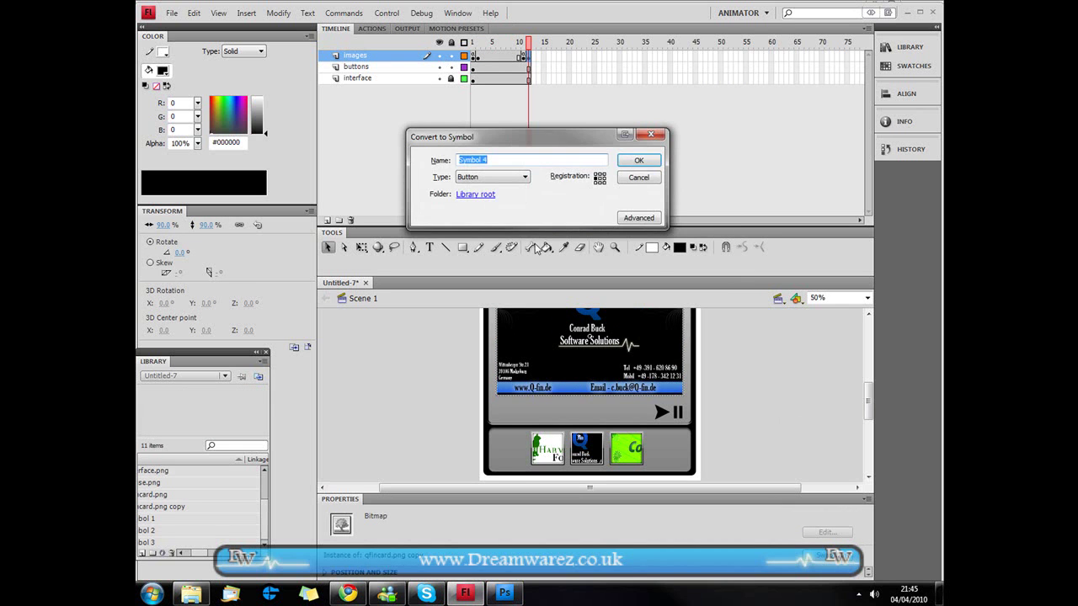
click(635, 162)
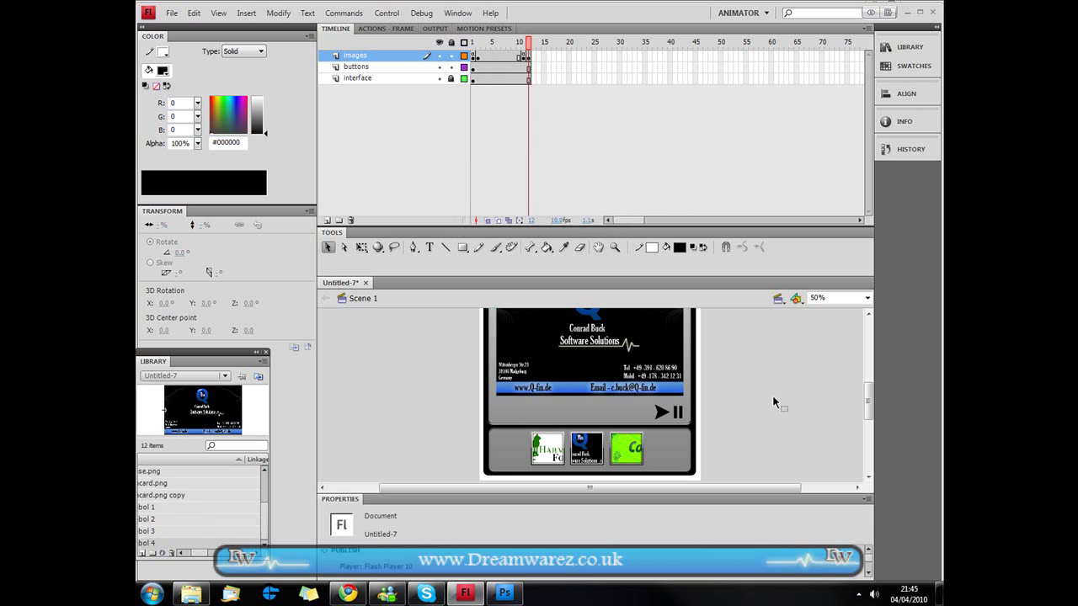
key(ctrl+z)
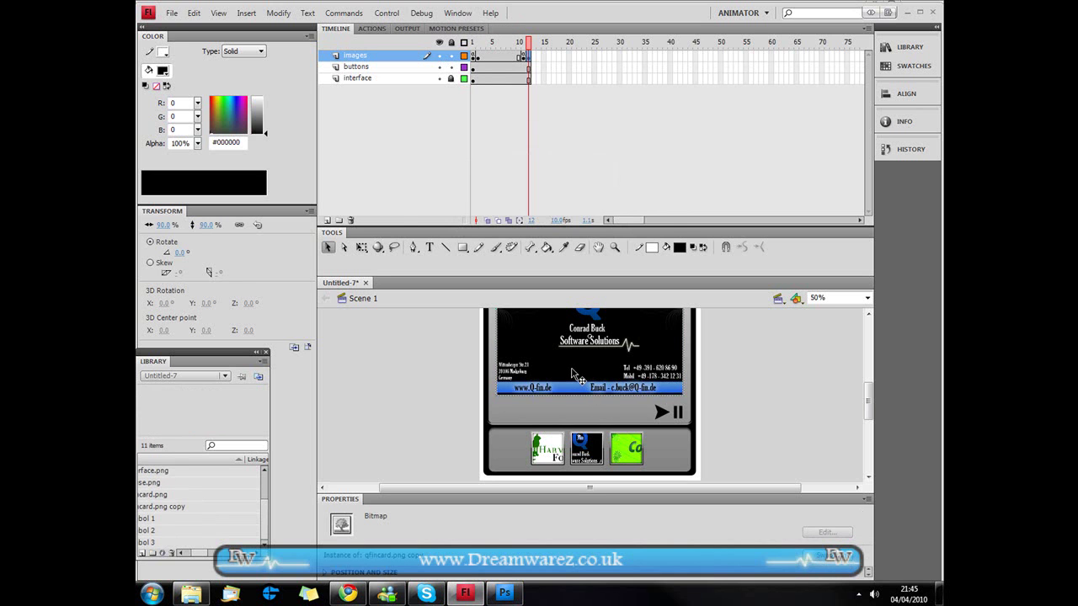
Step: Convert the qfincard image at frame 12 into a Graphic symbol
key(F8)
click(482, 177)
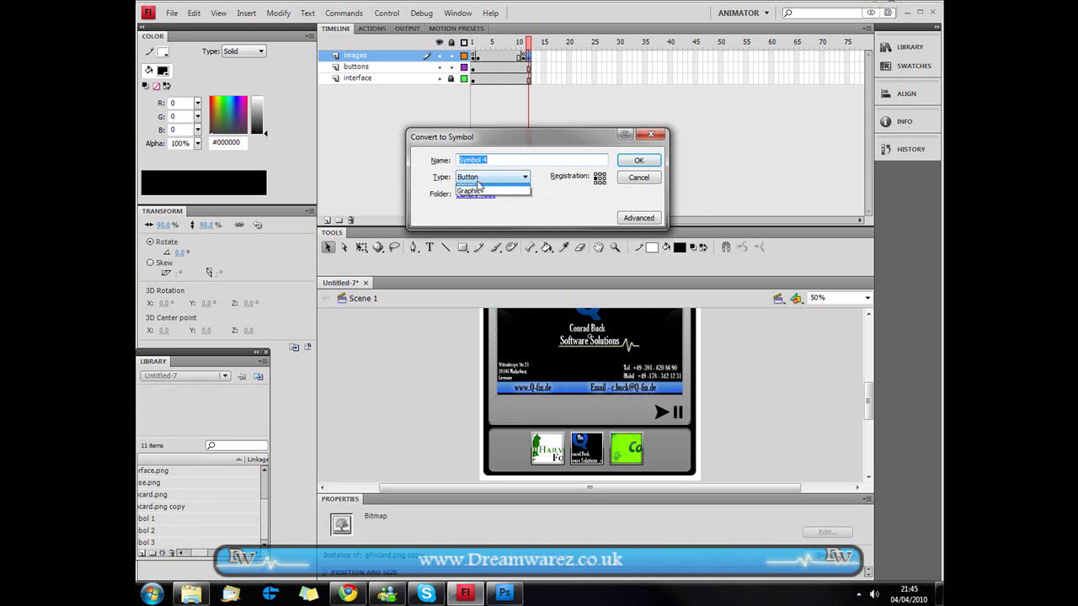
click(469, 205)
click(638, 161)
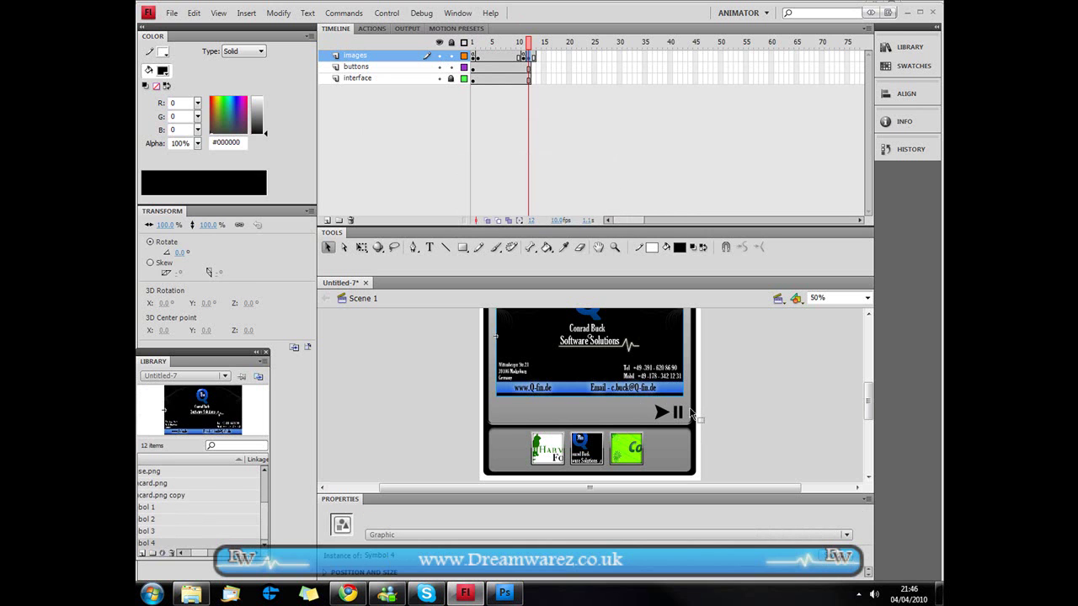
Step: Inside the qfincard graphic symbol, insert a keyframe at frame 10 and create a classic tween between frames 1 and 10
click(766, 402)
click(564, 352)
double_click(571, 367)
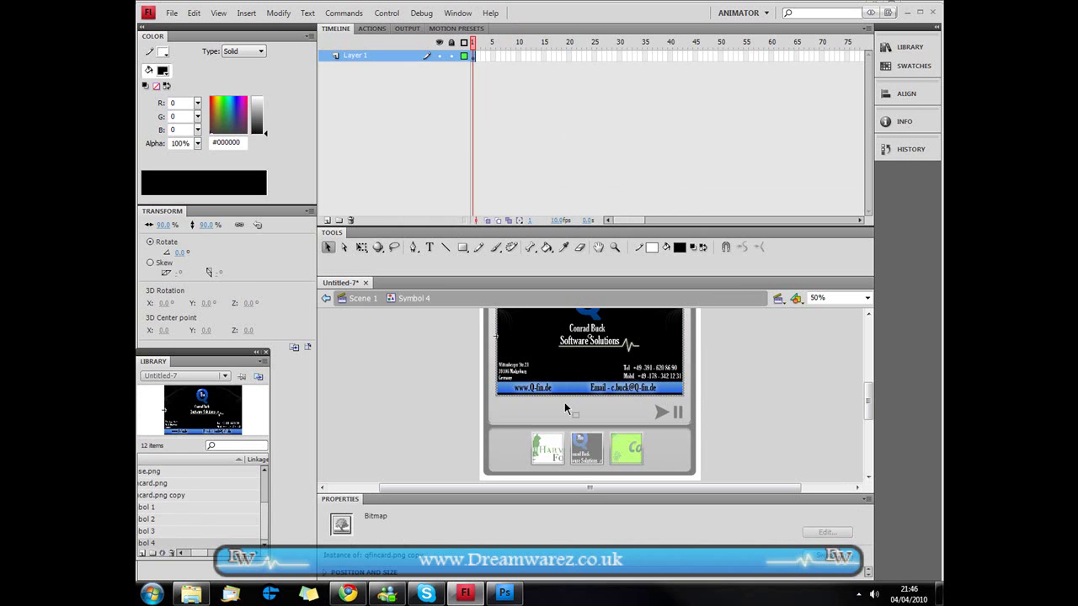
right_click(518, 59)
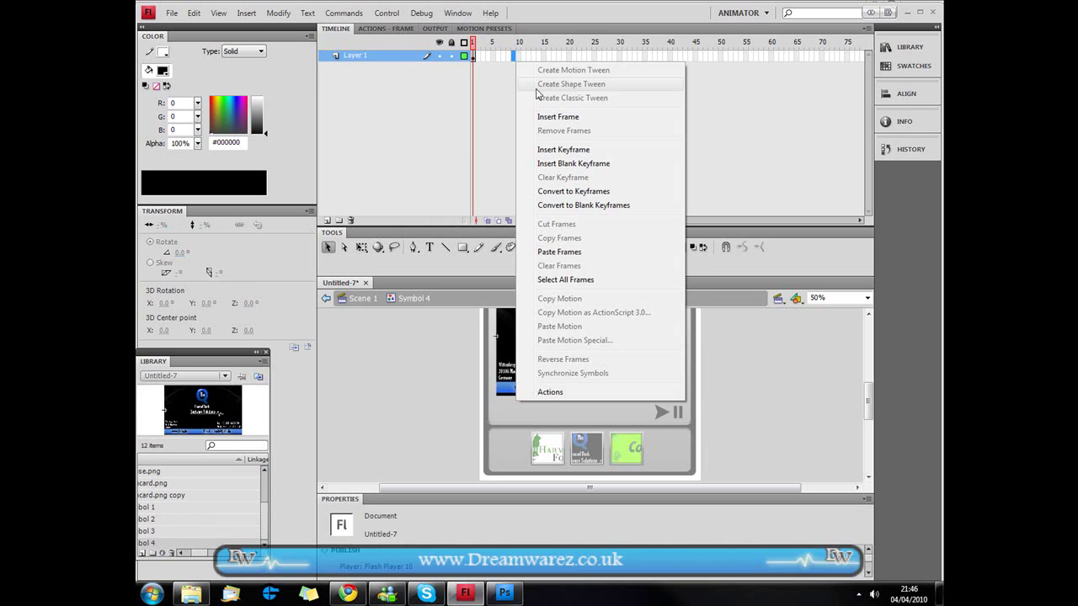
click(567, 145)
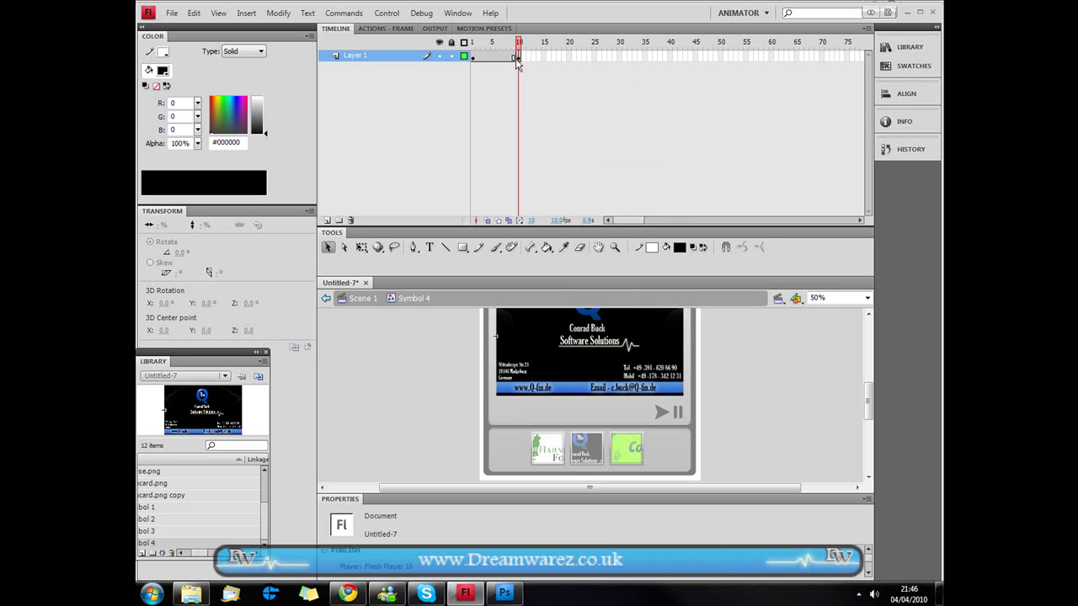
shift+click(473, 56)
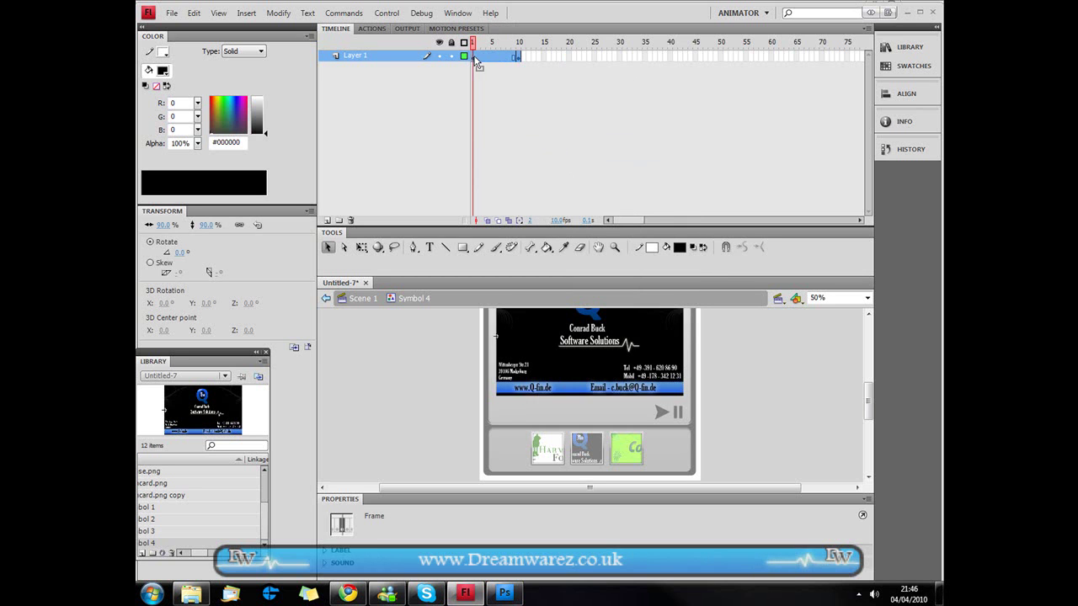
right_click(505, 57)
click(539, 92)
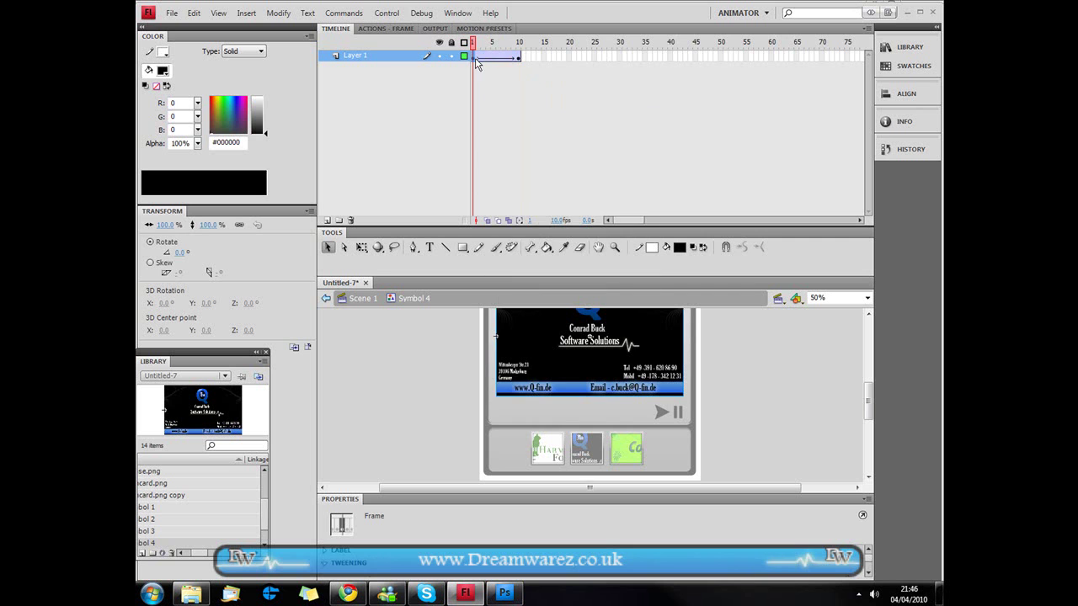
Step: Make the image at the tween's first frame fully transparent with an Alpha color effect and return to Scene 1
click(532, 322)
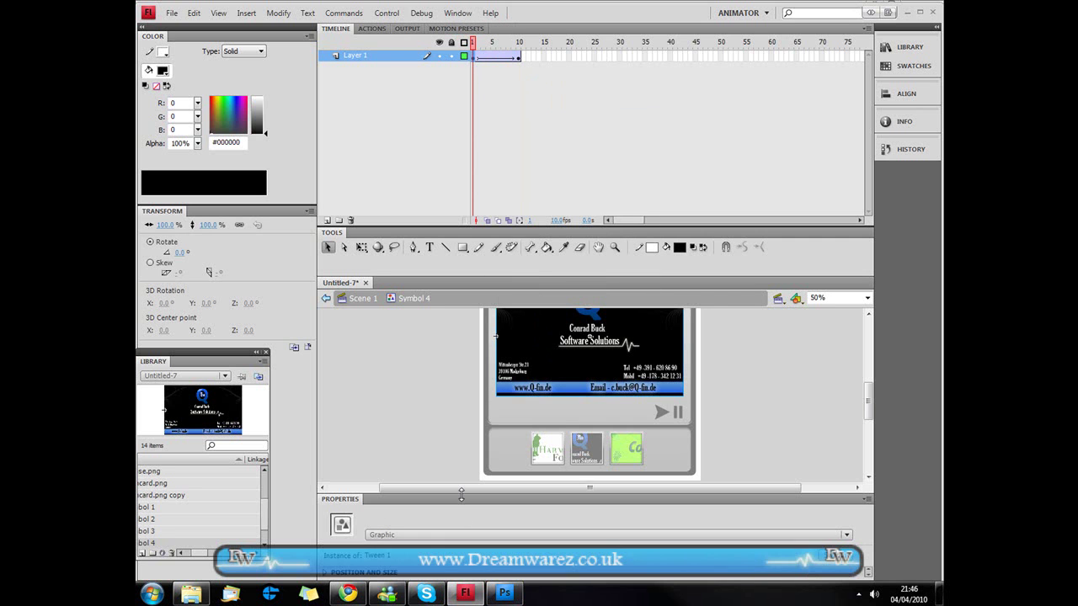
drag(463, 493, 464, 345)
click(407, 455)
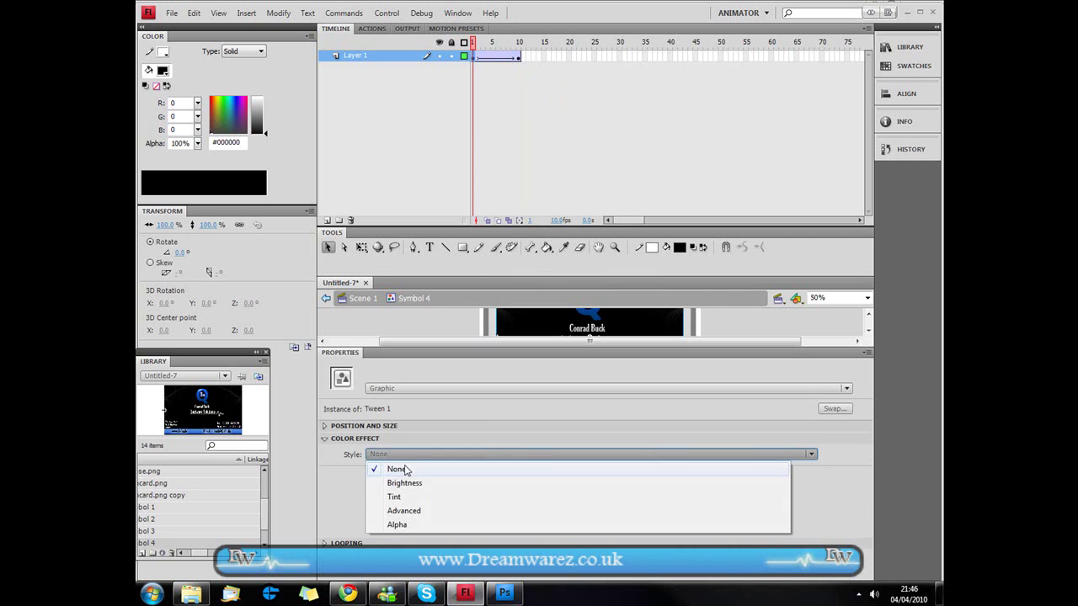
click(398, 524)
drag(415, 348, 405, 480)
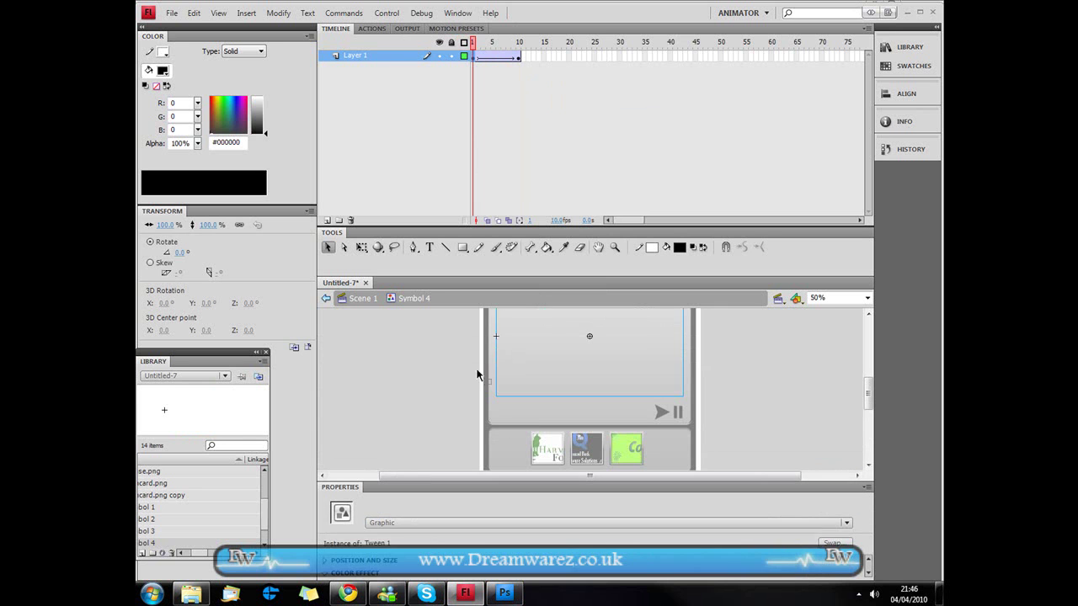
key(Return)
click(363, 300)
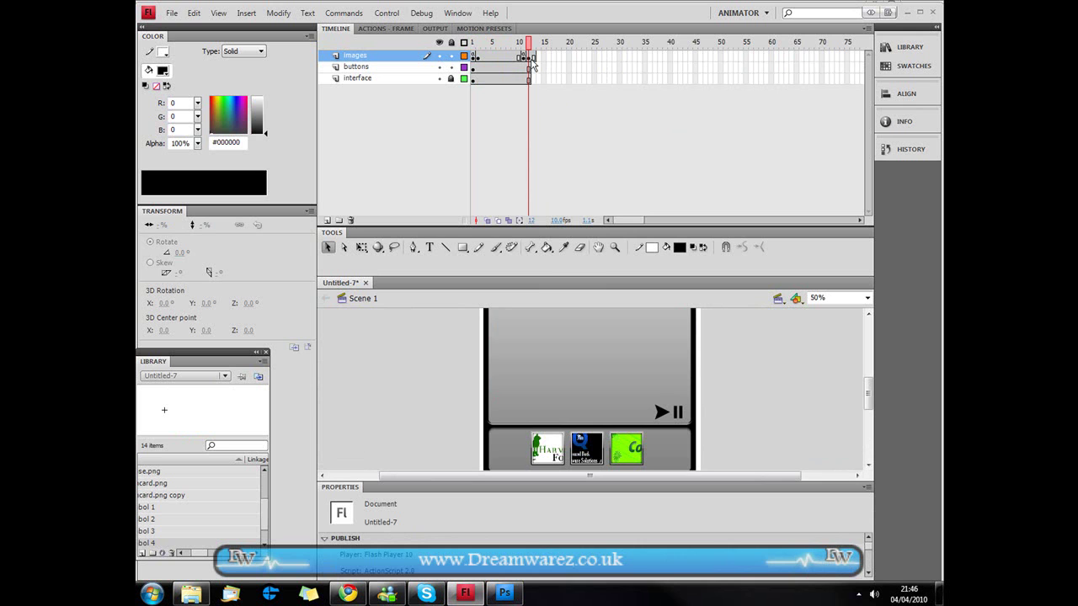
Step: Extend the images, buttons and interface layers to frame 21
key(F5)
key(F5)
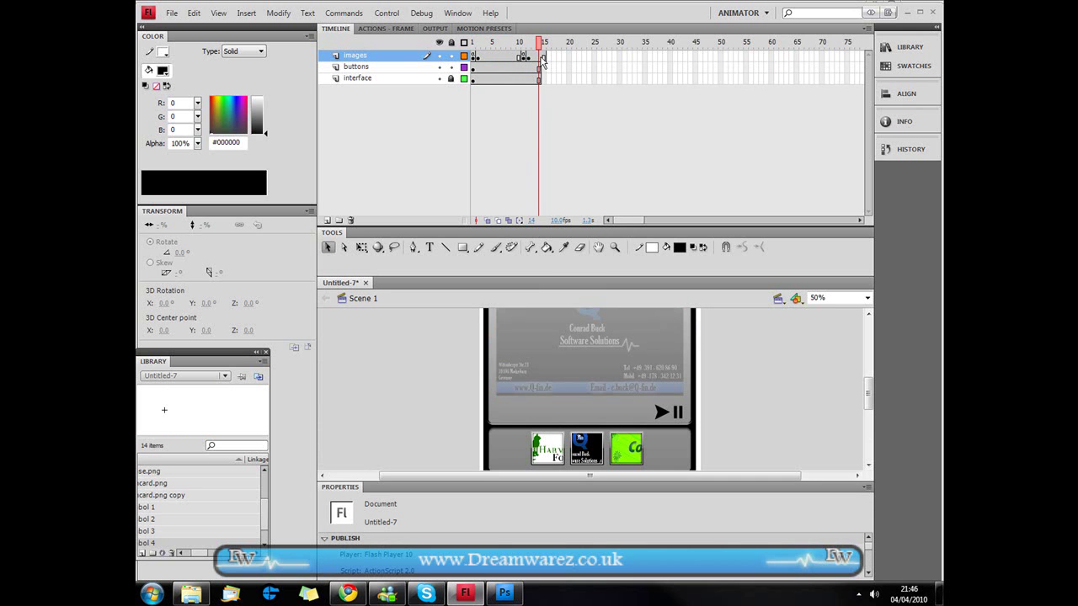
drag(543, 59, 570, 47)
key(F5)
key(F5)
key(F5)
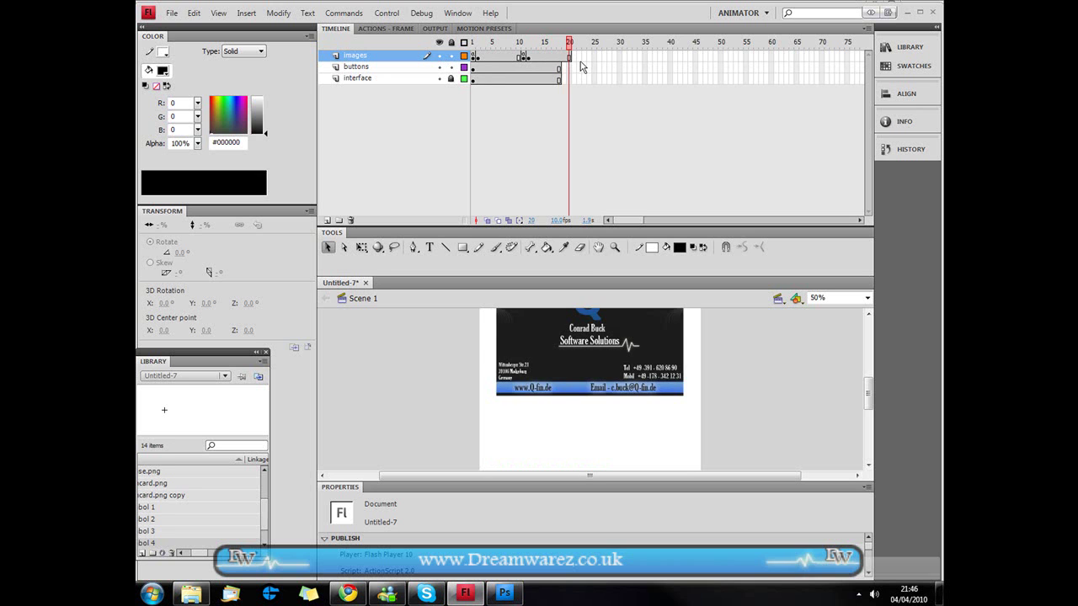
key(ctrl+z)
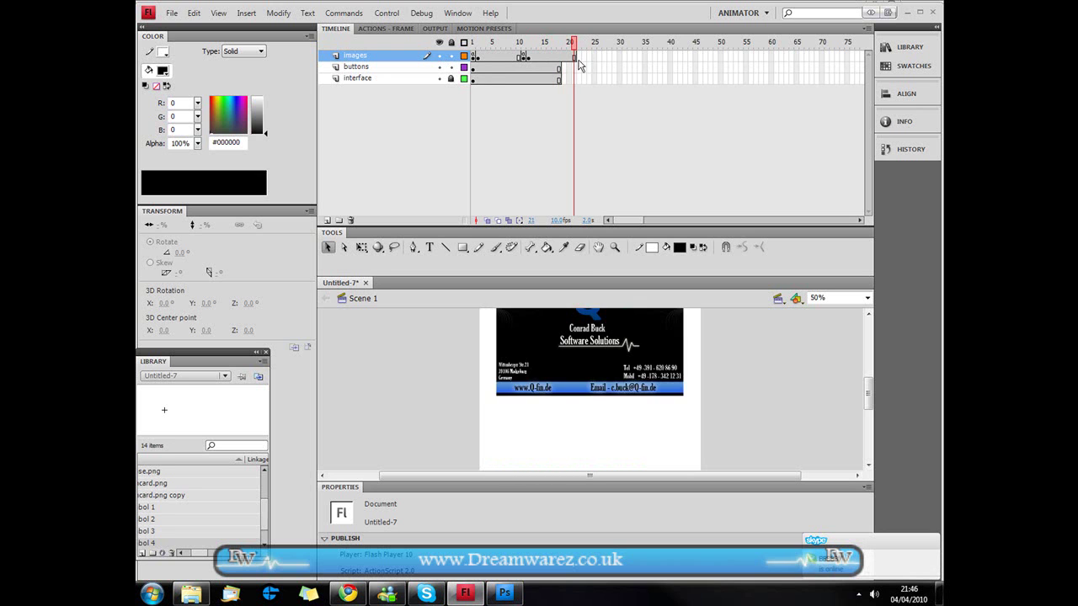
click(575, 68)
key(F5)
click(575, 79)
key(F5)
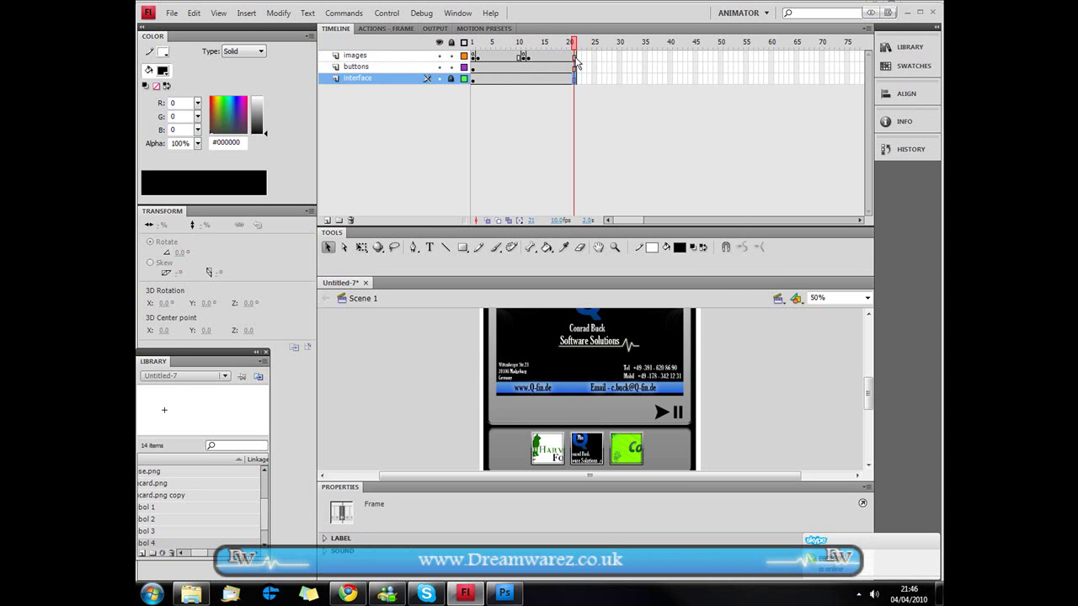
Step: Insert a keyframe at frame 21 of the images layer and give it the script stop();
right_click(575, 58)
click(628, 145)
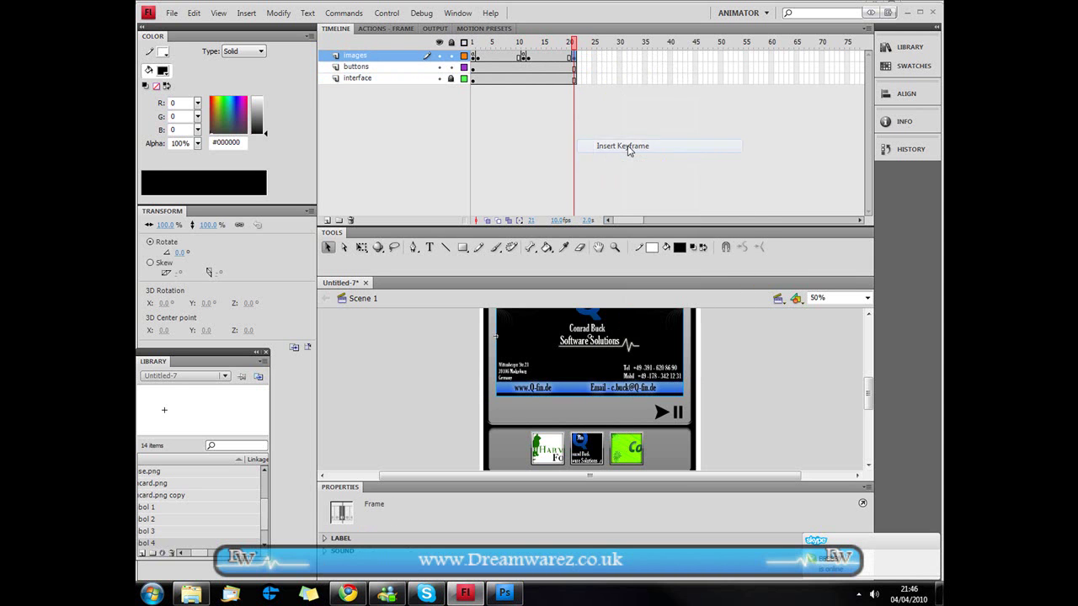
click(401, 29)
text(stop();)
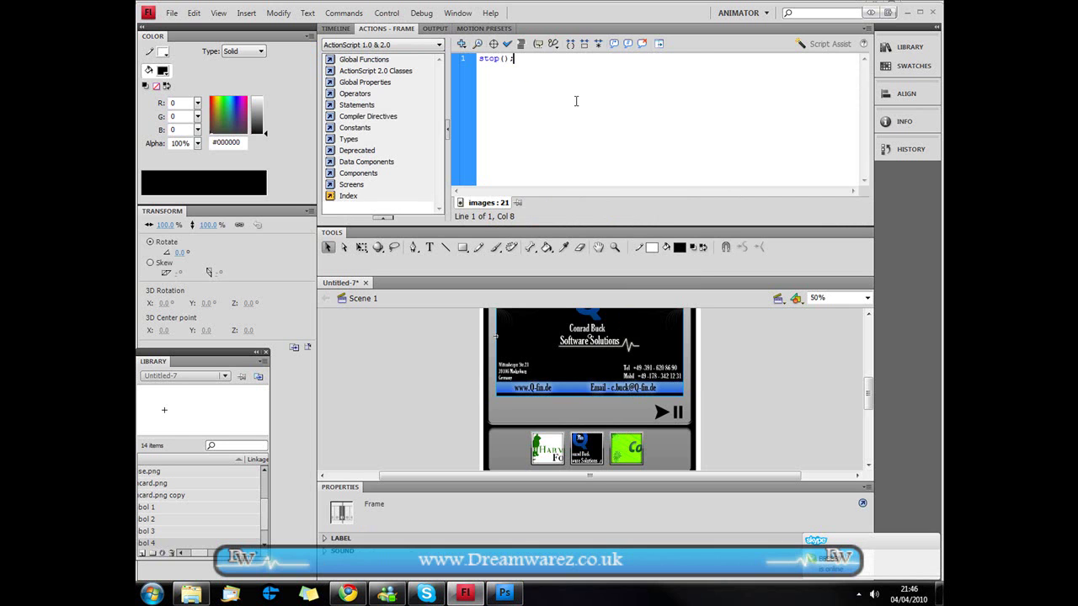
click(335, 29)
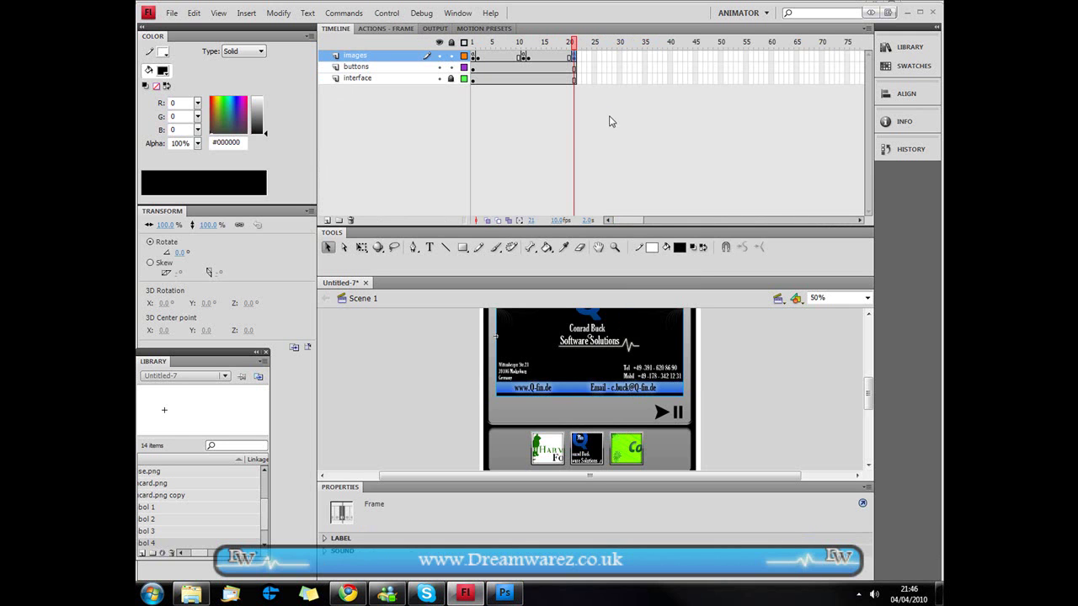
Step: Convert the middle qfincard thumbnail into a Button symbol
click(583, 448)
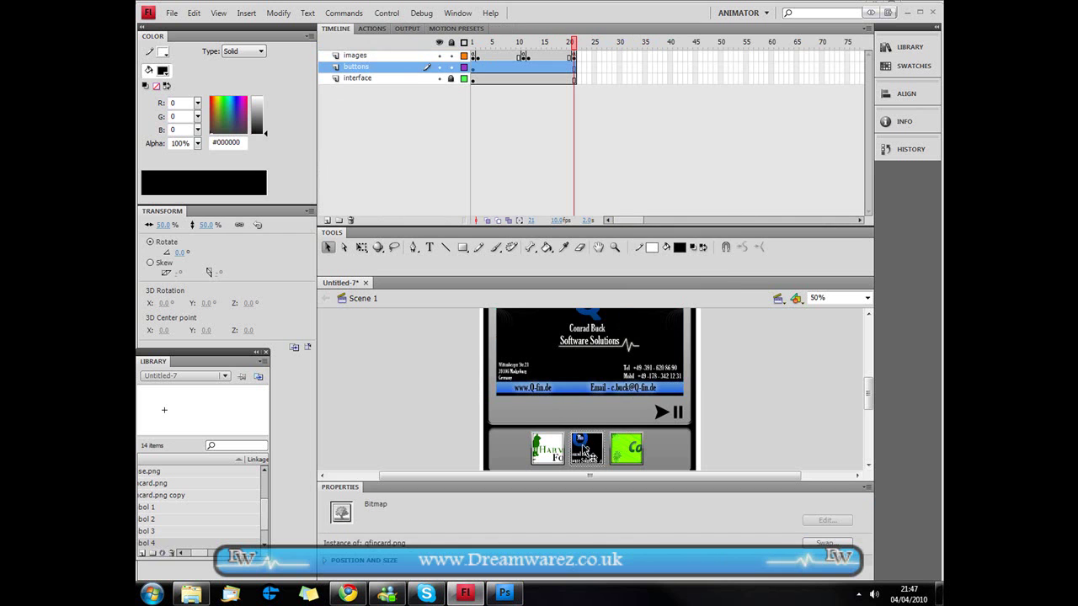
right_click(583, 450)
click(623, 415)
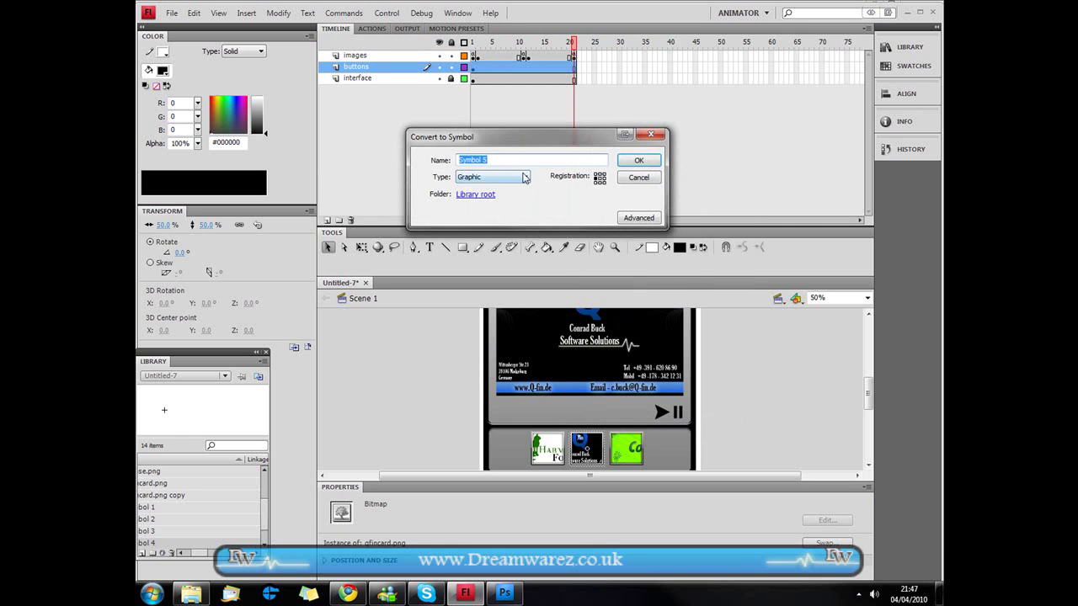
click(524, 177)
click(484, 198)
click(639, 160)
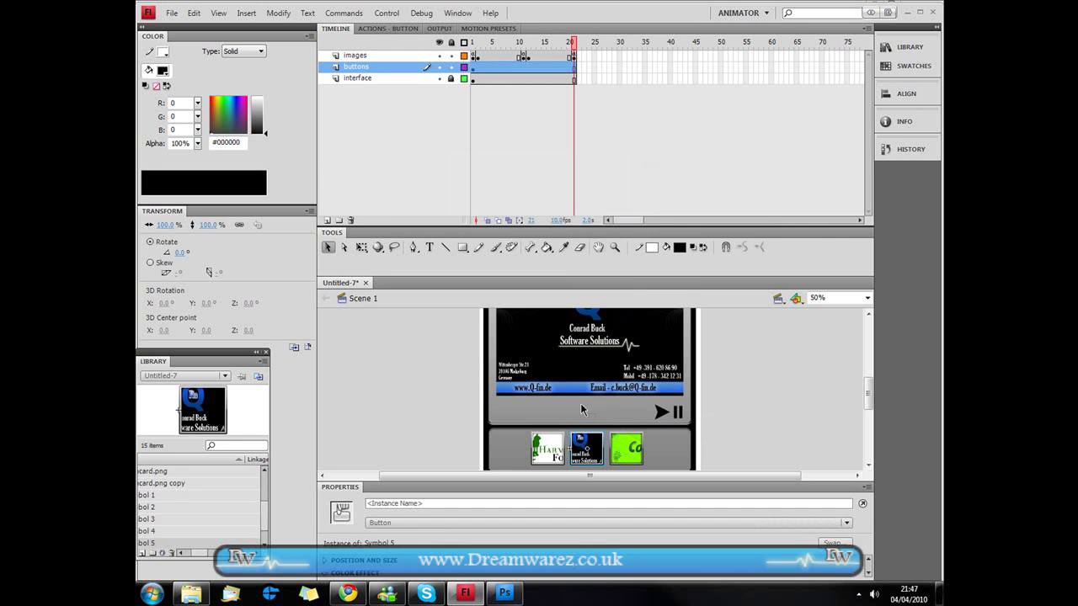
Step: Give the qfincard thumbnail button the script on(release){ gotoAndPlay(12); }
click(544, 452)
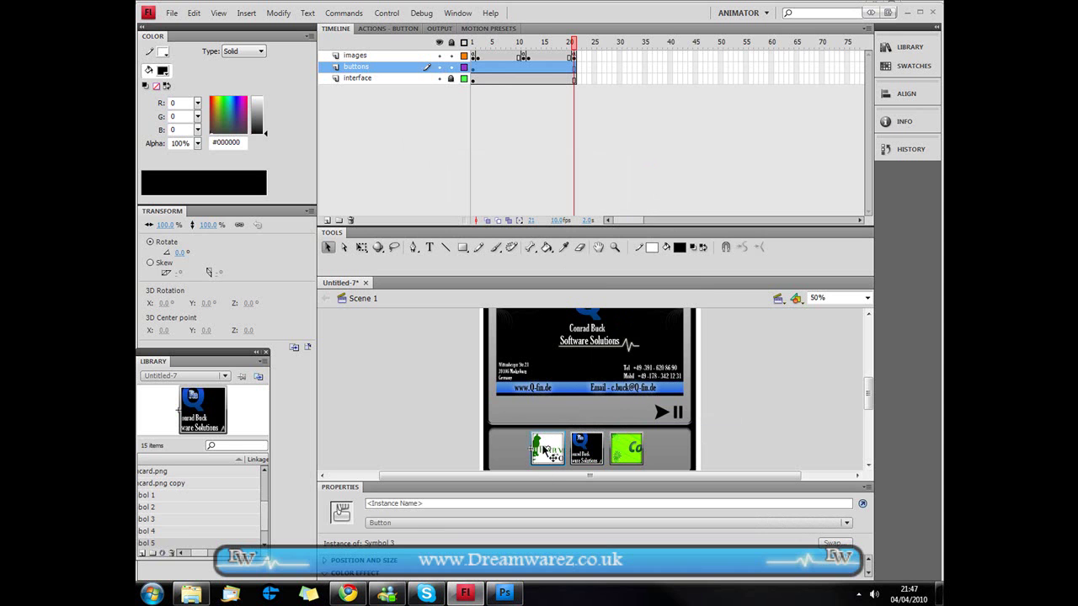
click(361, 30)
click(341, 31)
click(529, 57)
drag(529, 40, 529, 38)
click(588, 457)
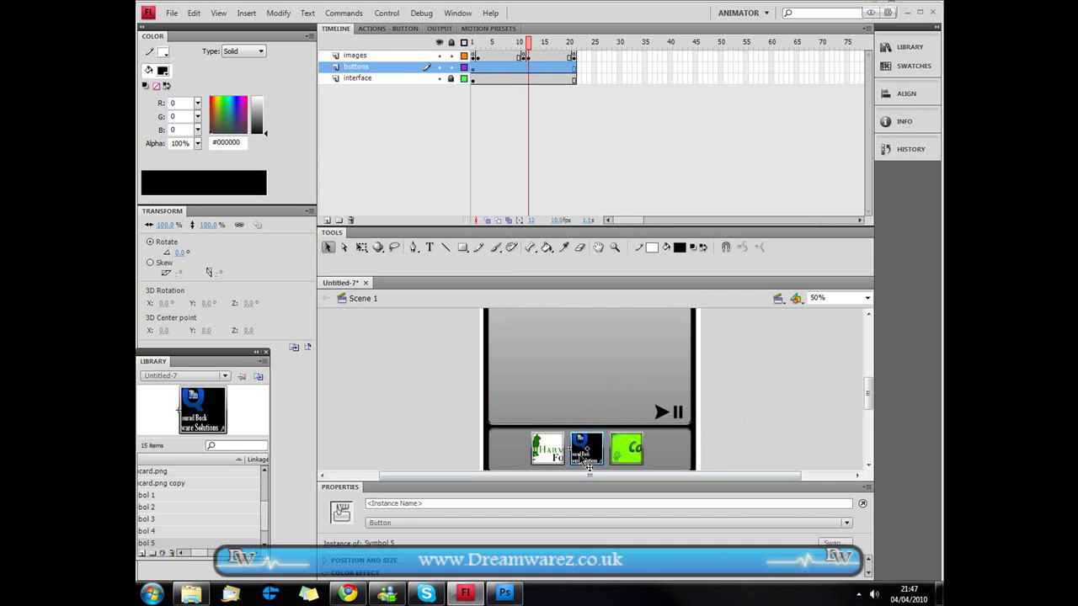
click(381, 30)
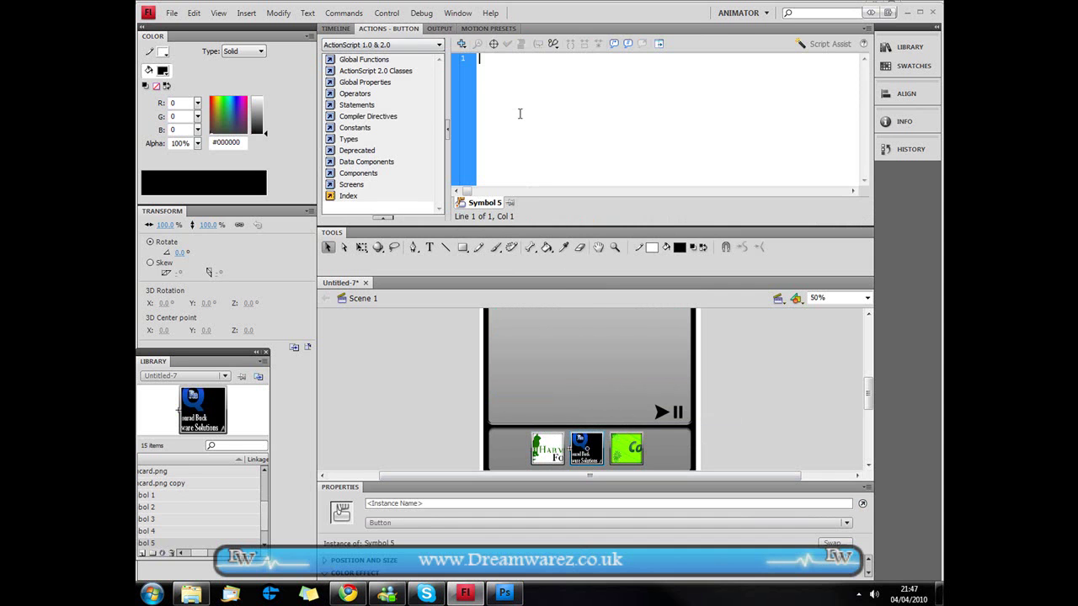
text(on(release){ 	gotoAndPlay(2); })
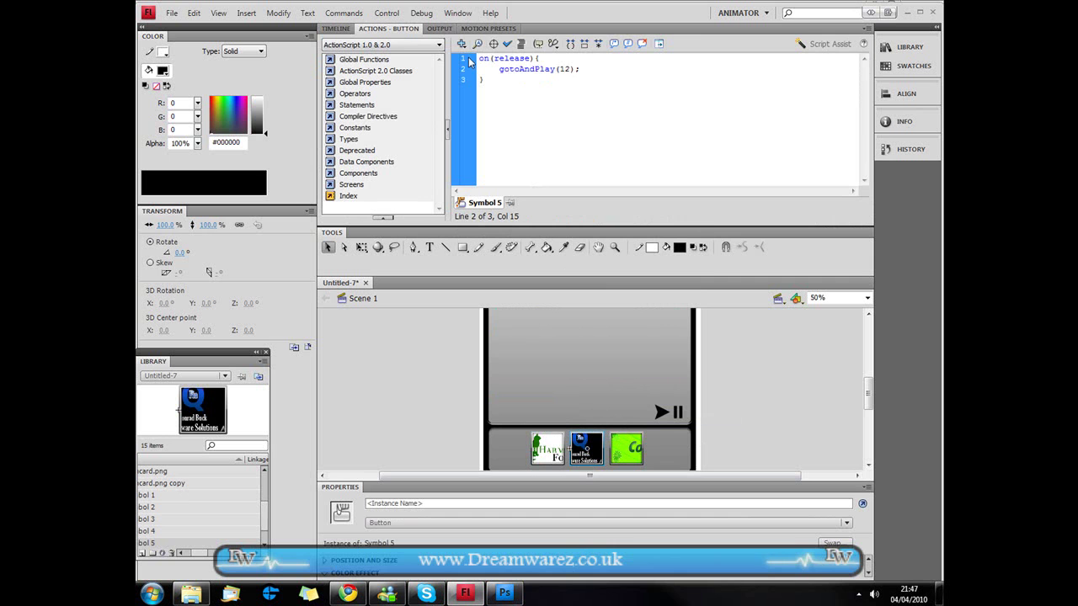
click(335, 29)
Step: Test the movie, show the Harmony House image through its thumbnail, and close the preview
click(775, 423)
key(ctrl+Return)
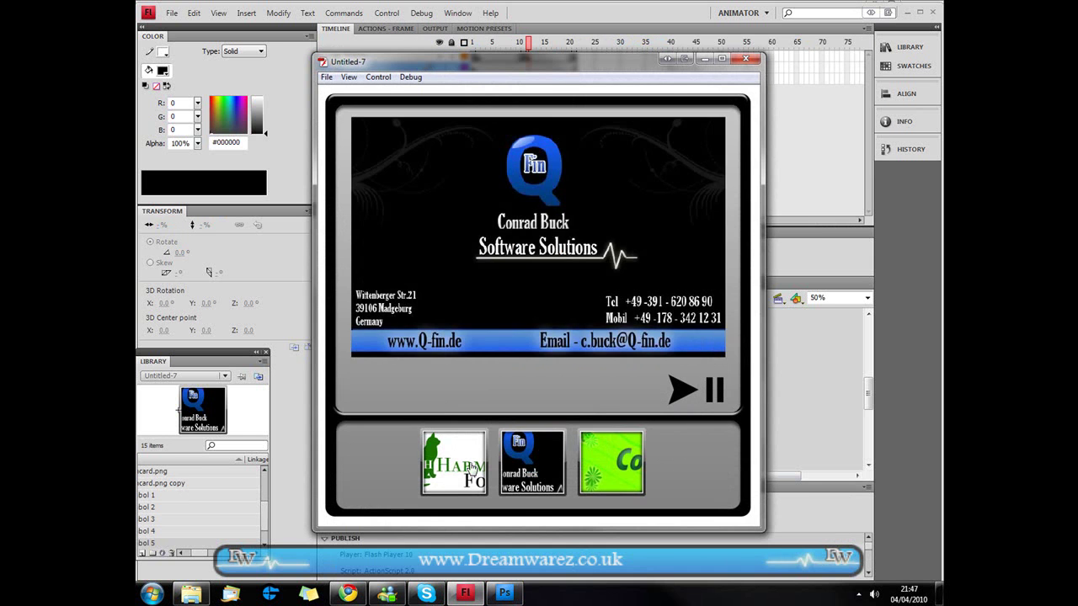
click(471, 468)
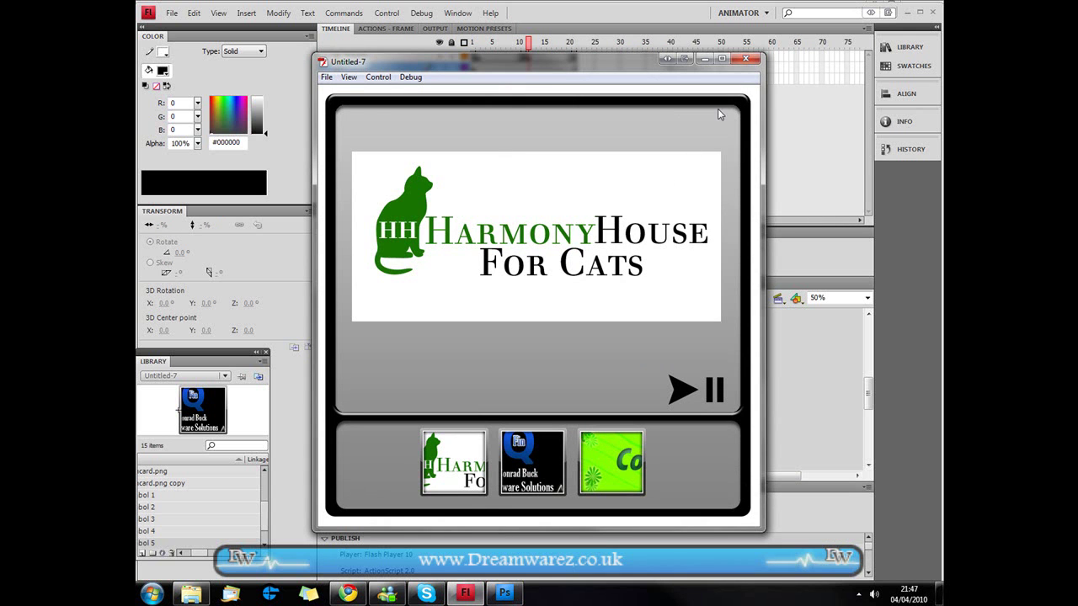
click(745, 58)
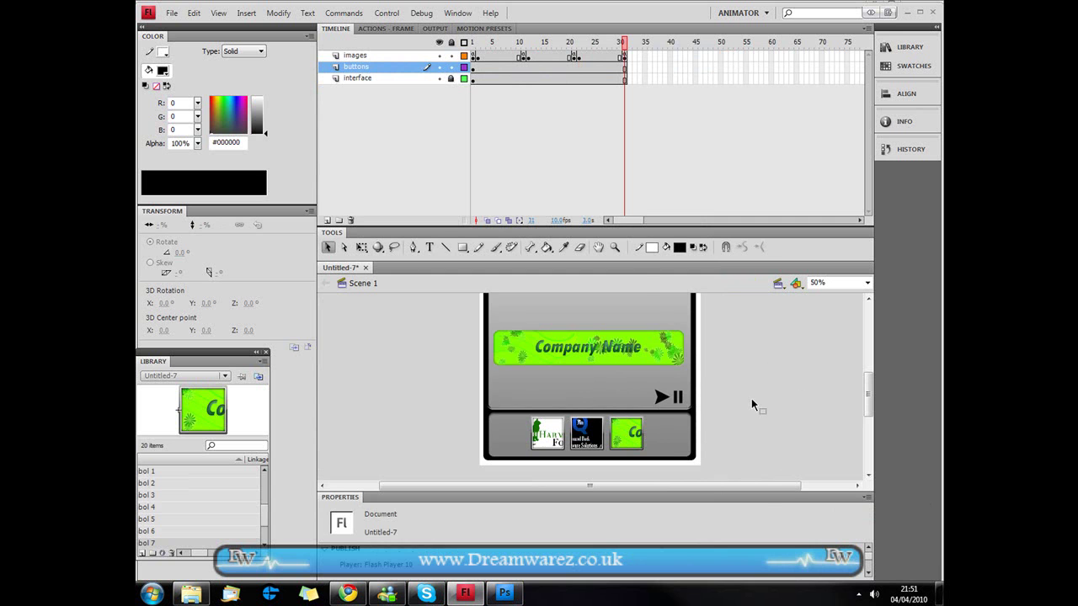
Step: Test the movie again, check that the Company Name thumbnail fades in its image, and close the preview
key(ctrl+Return)
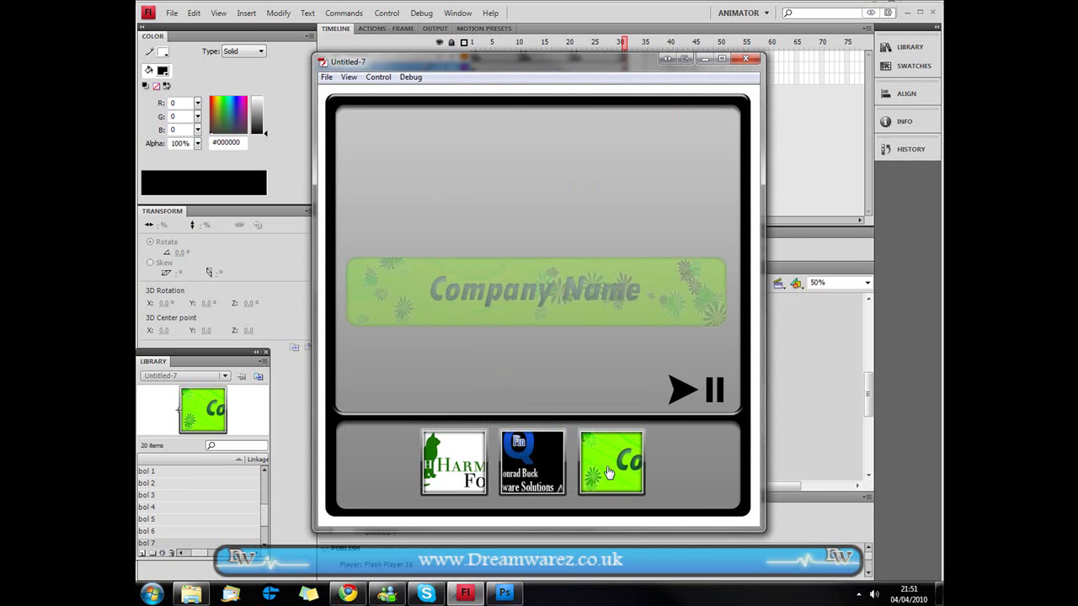
drag(617, 74, 636, 11)
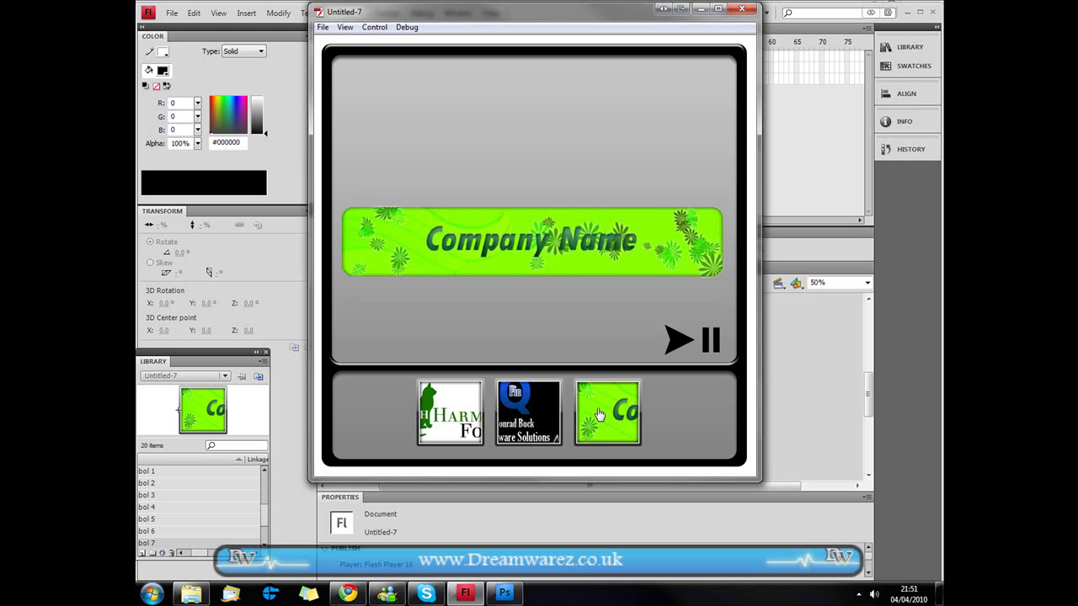
click(741, 9)
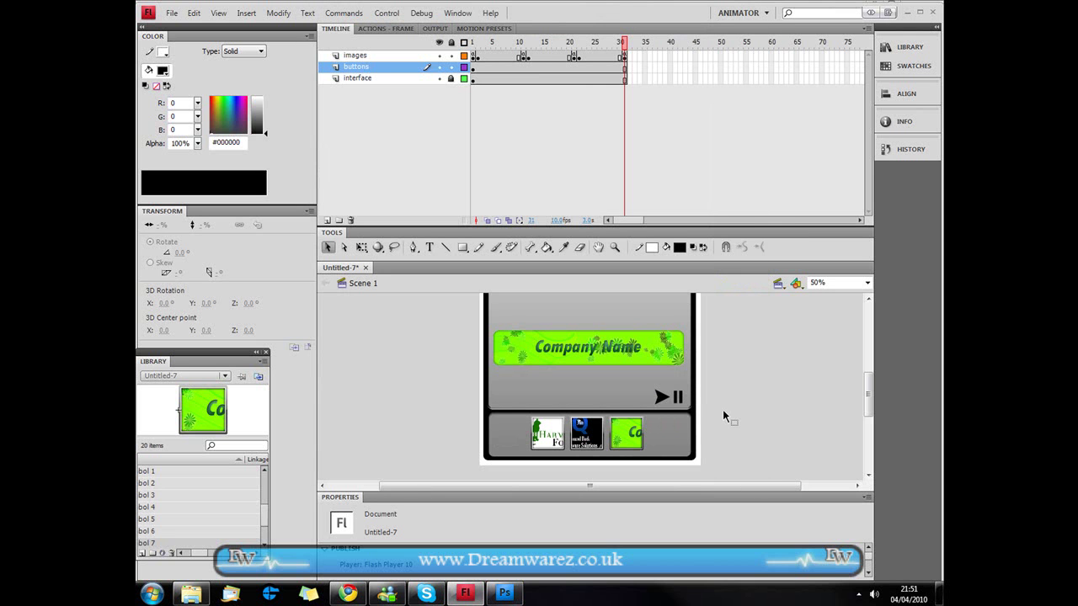
Step: Select the image frames on the images layer, starting from frame 2
click(354, 54)
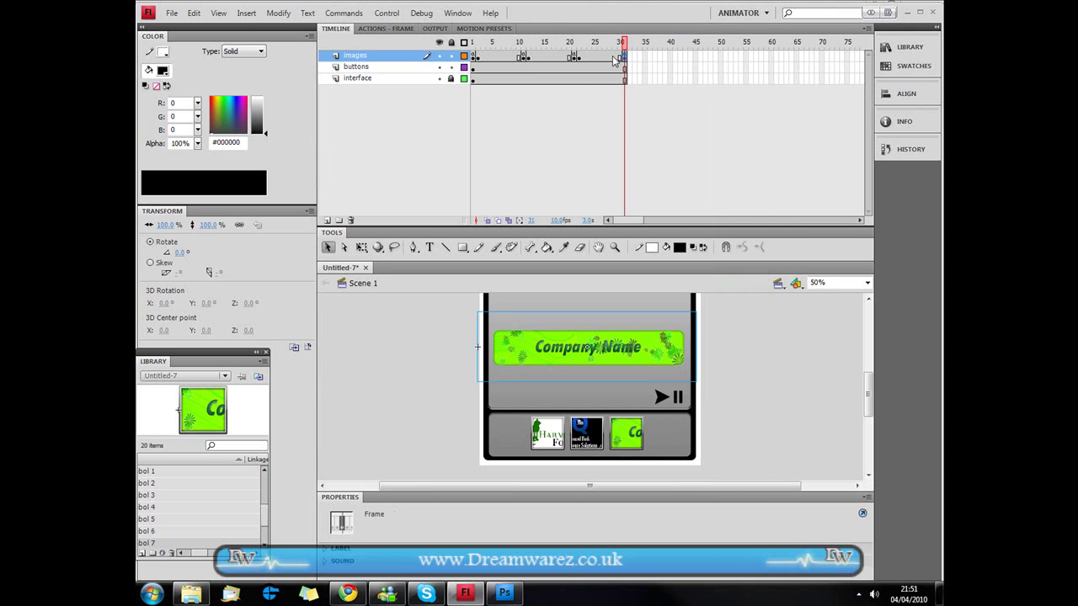
click(474, 55)
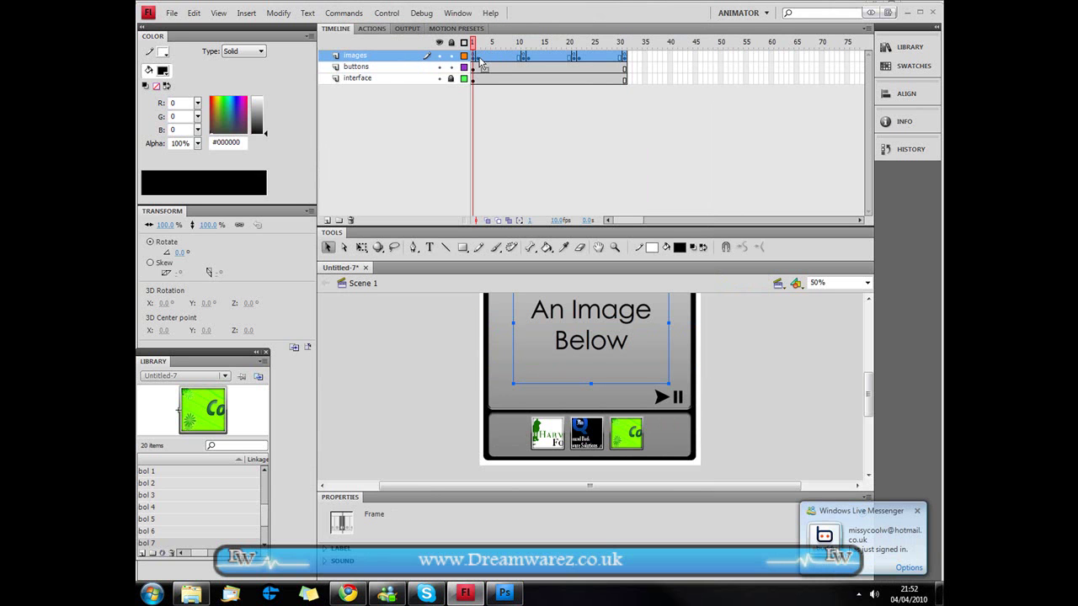
click(479, 59)
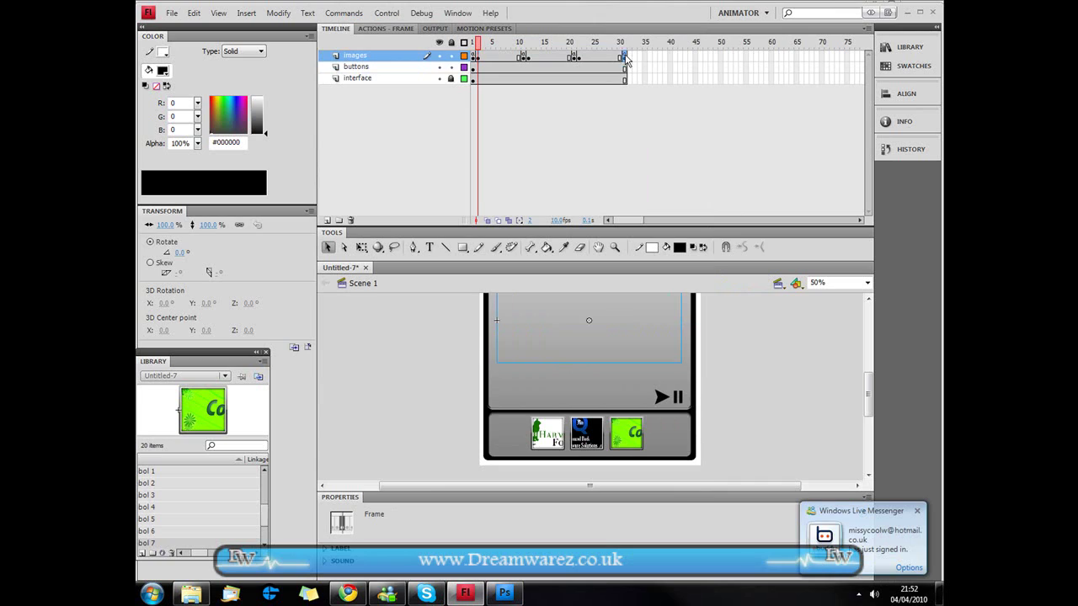